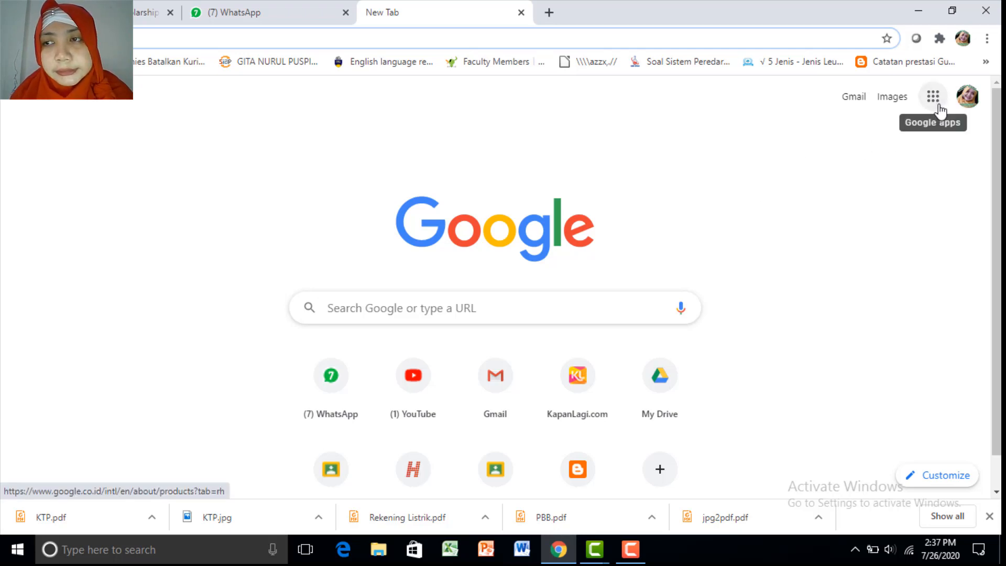
Switch Chrome to the other signed-in Google account
left_click(963, 108)
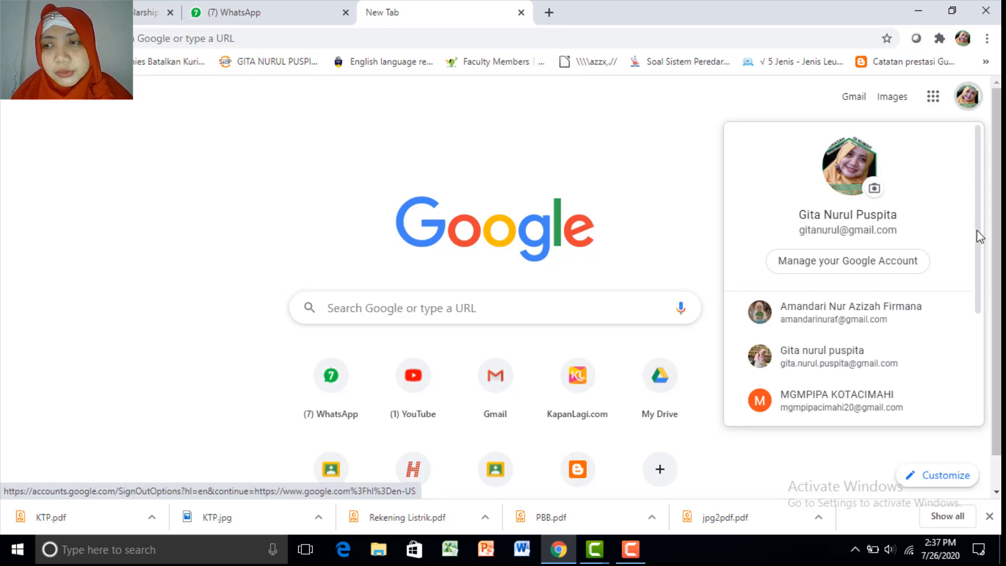
left_click_drag(979, 247, 989, 332)
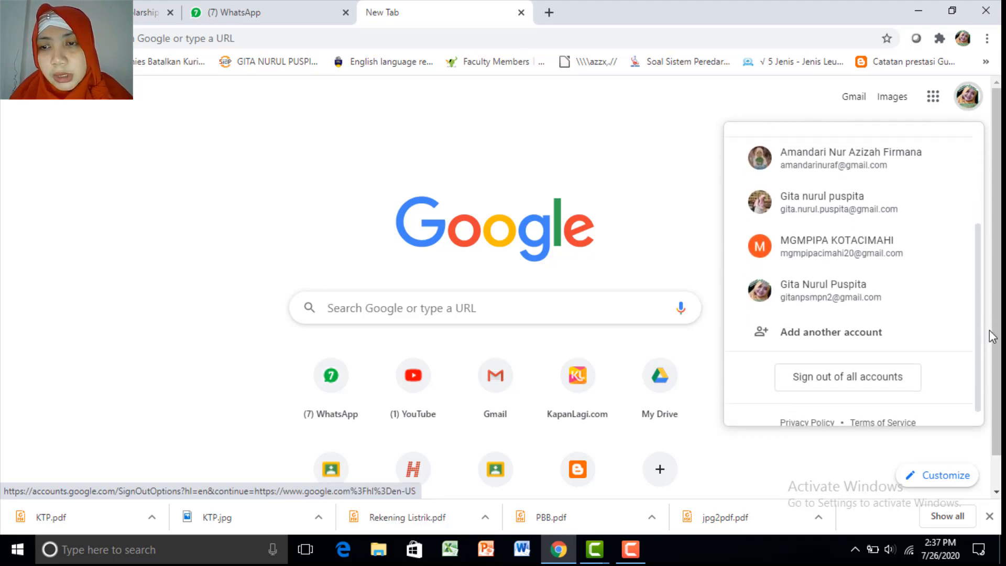
left_click(876, 292)
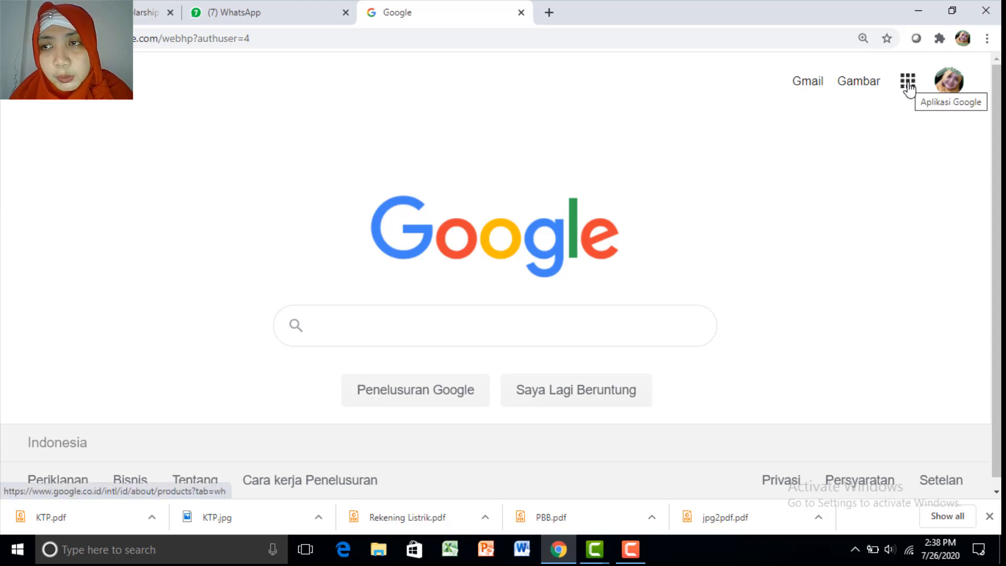
Open Google Classroom from the Google apps grid
left_click(908, 82)
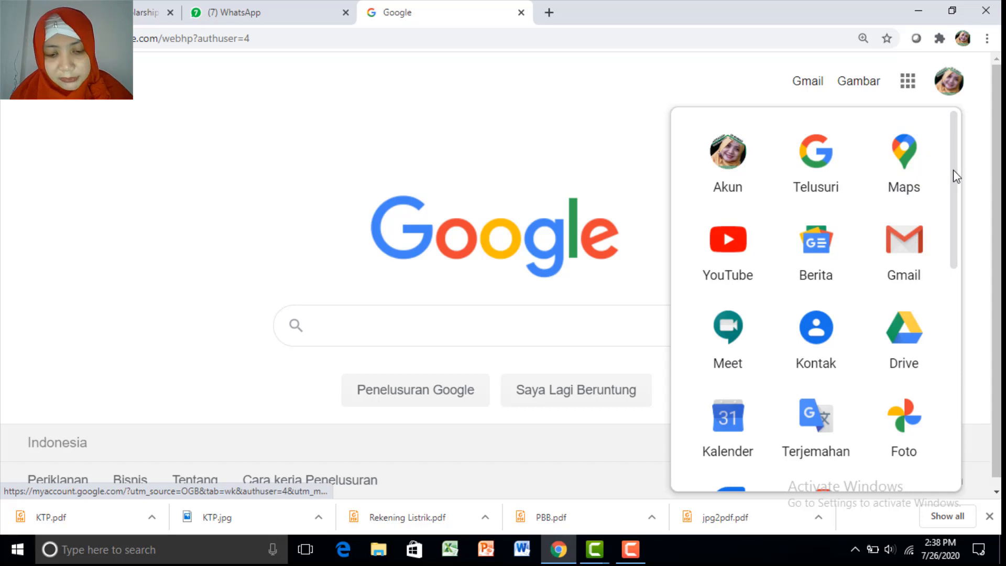
left_click_drag(955, 172, 959, 406)
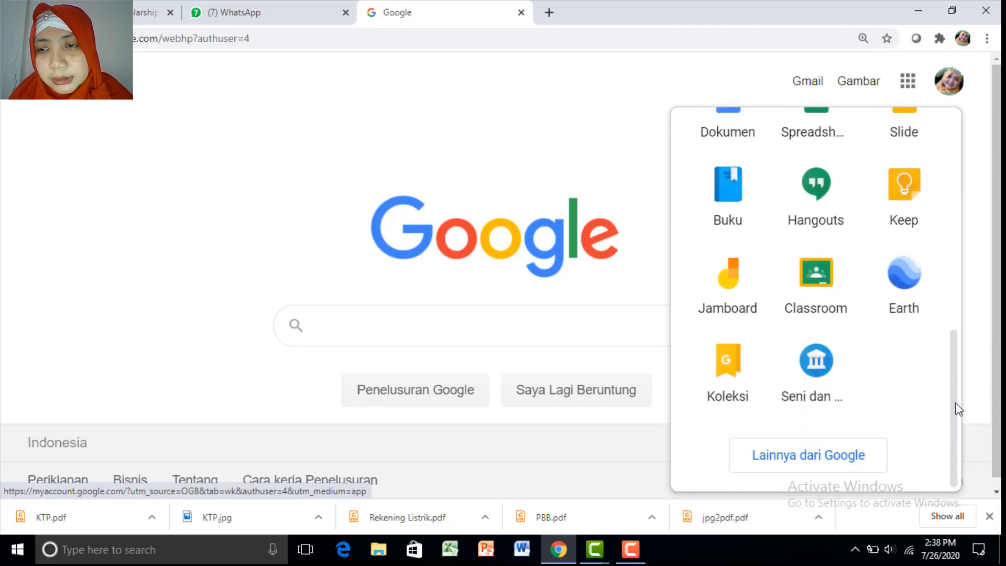
left_click(826, 298)
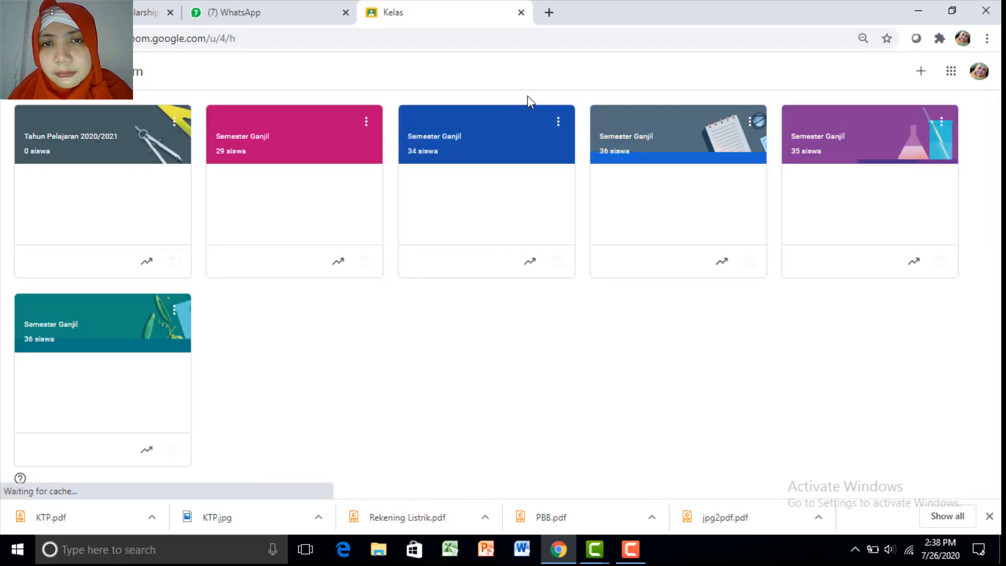
Choose Buat kelas and accept the school-use notice to reach the class form
left_click(921, 79)
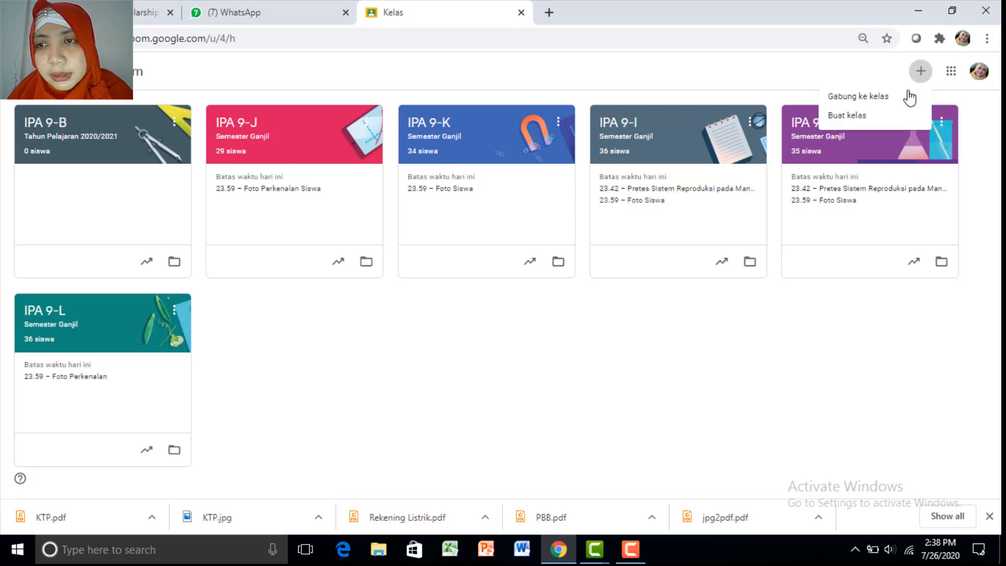
left_click(890, 120)
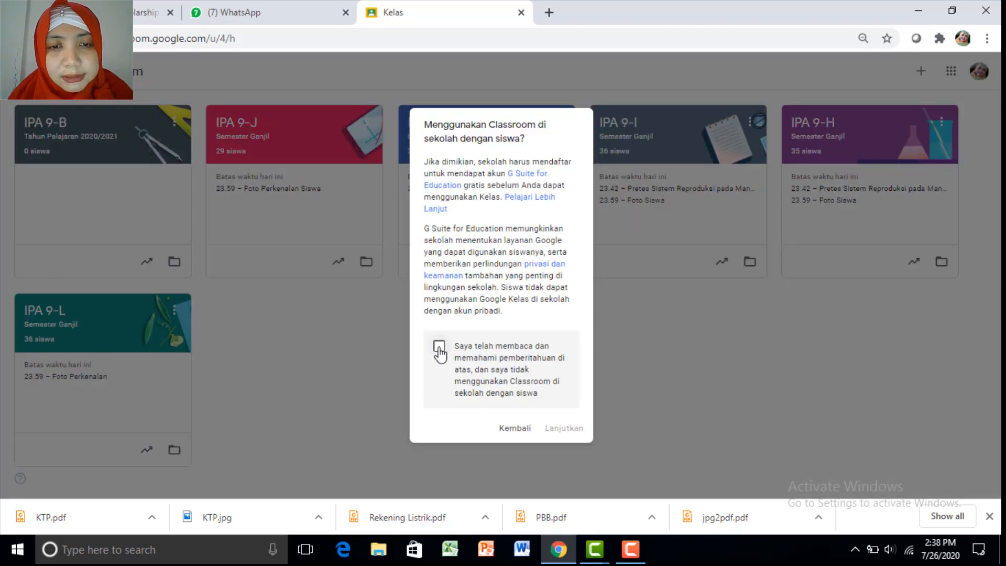
left_click(440, 347)
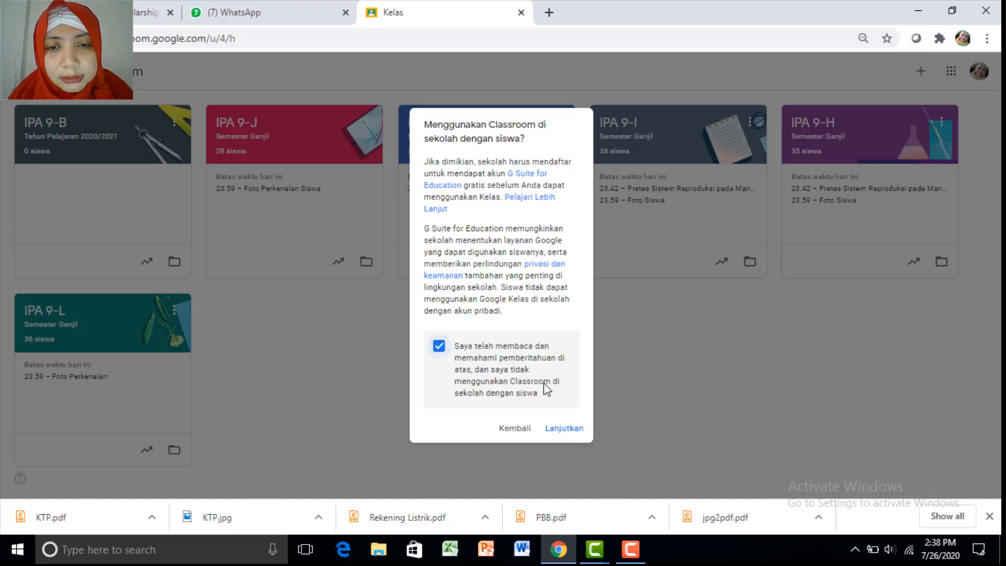
left_click(571, 430)
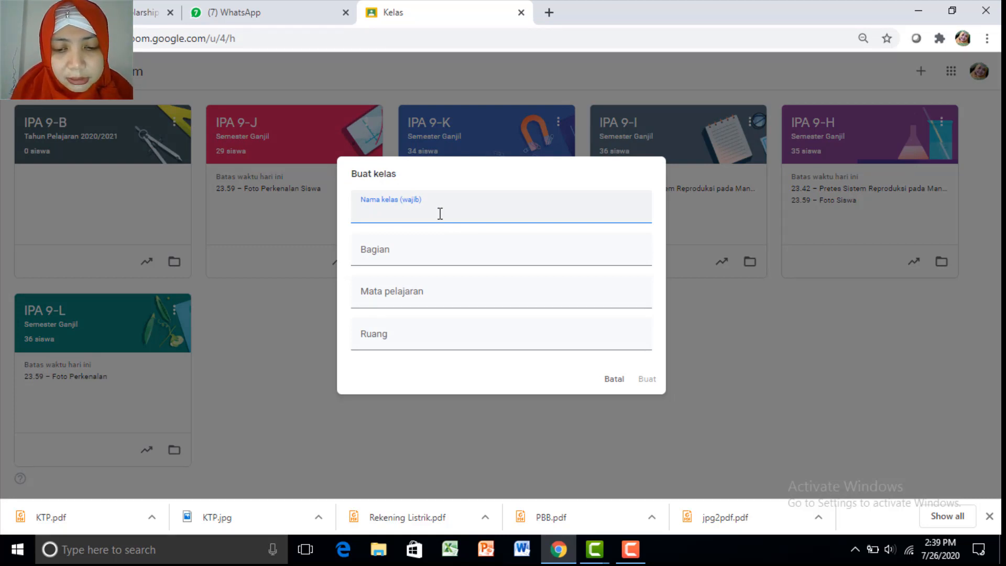
Enter class 9-A, section Tahun Pelajaran 2020/2021, subject IPA, room Kelas IPA Daring
type("9")
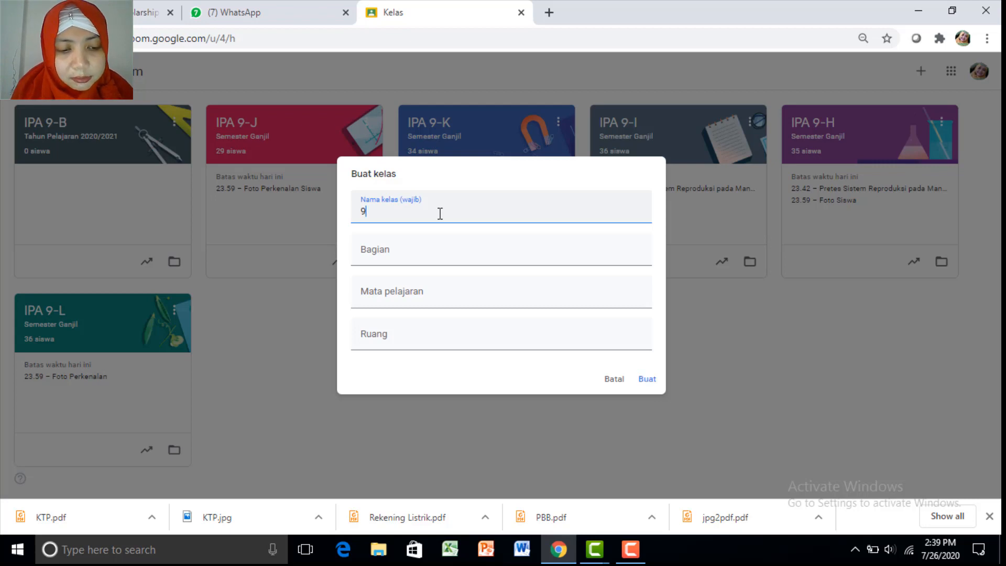
type("-A")
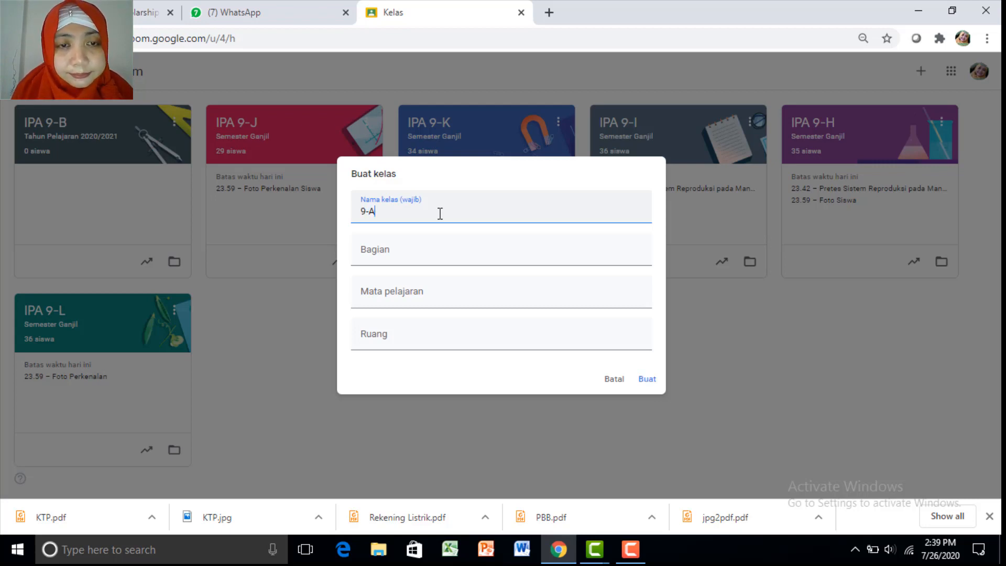
left_click(447, 254)
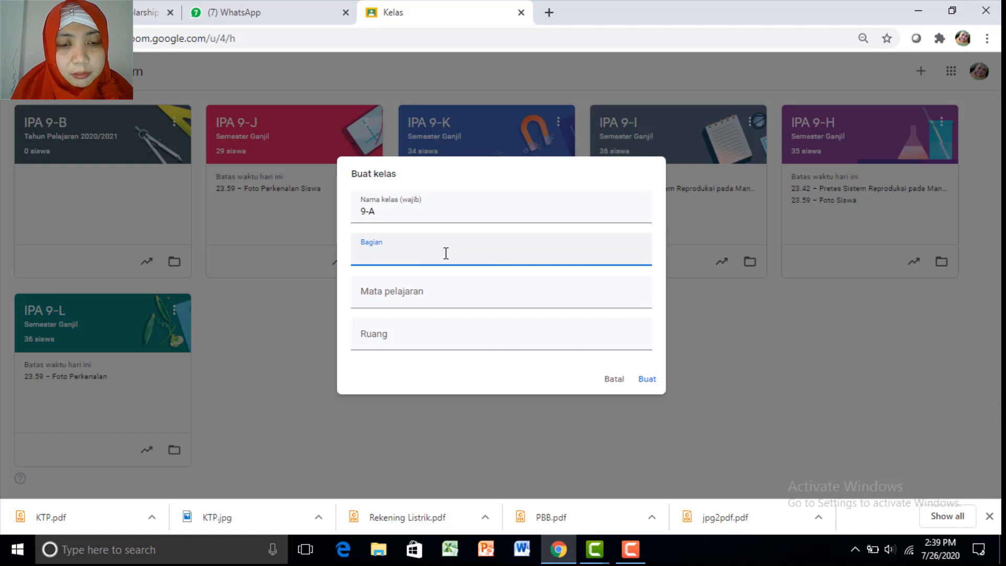
type("Tahun e")
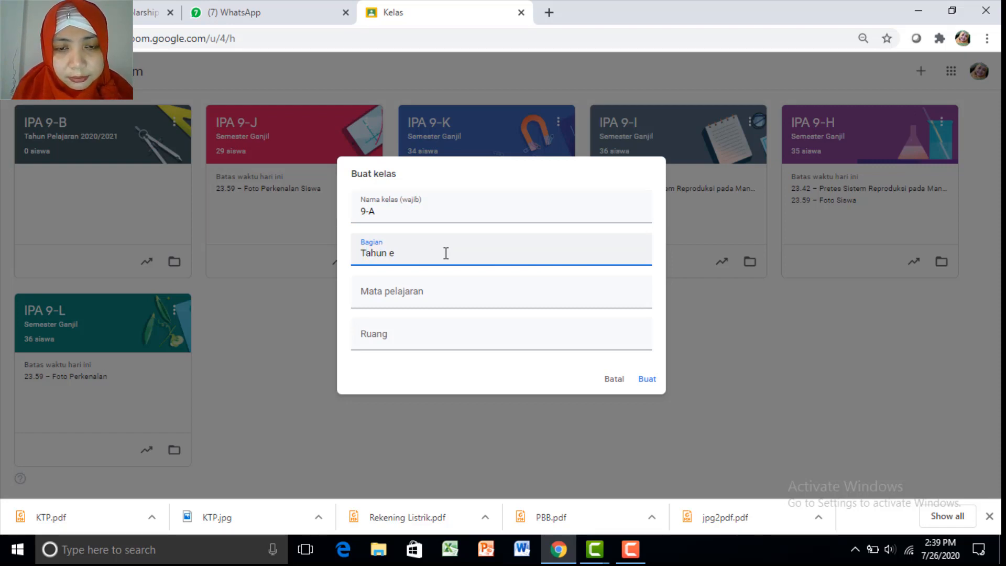
key("BackSpace")
type("Pelaj")
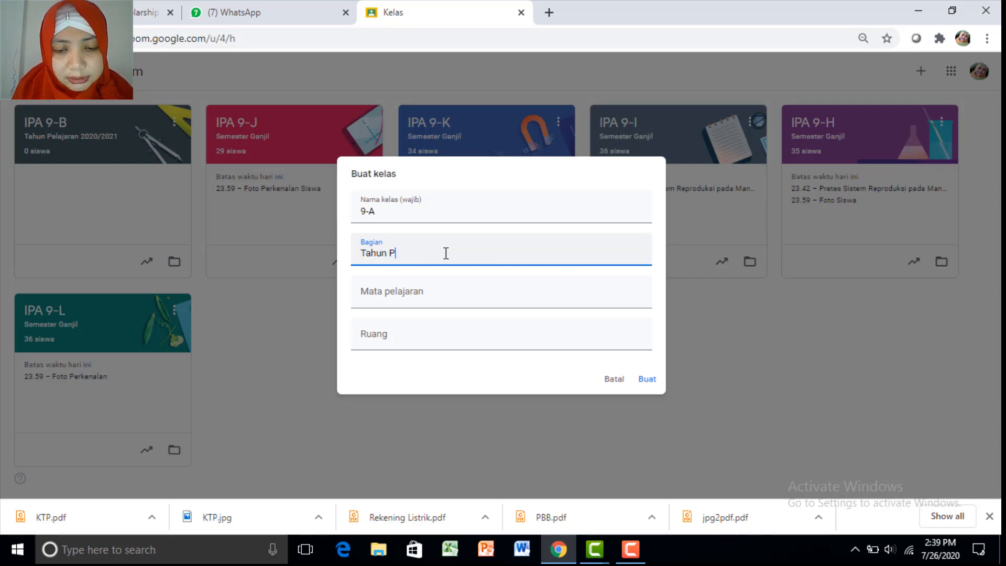
key("BackSpace")
type("jaran")
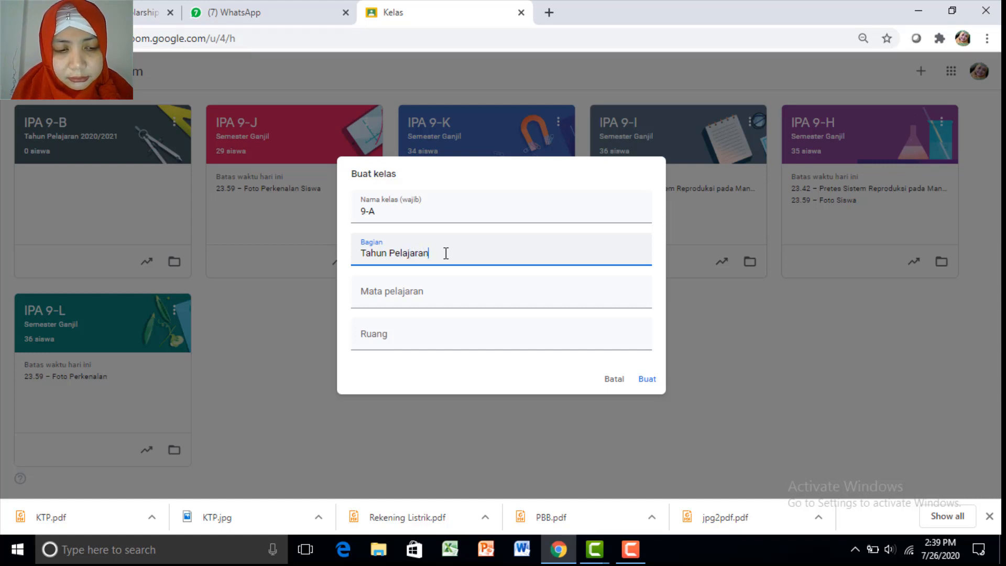
type(" 2020/2021")
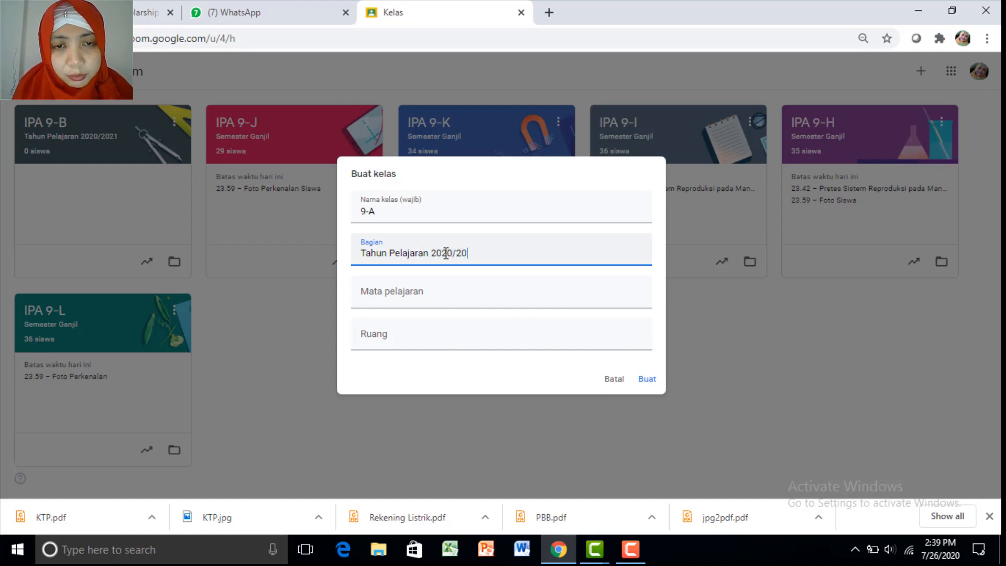
left_click(468, 296)
type("IPA")
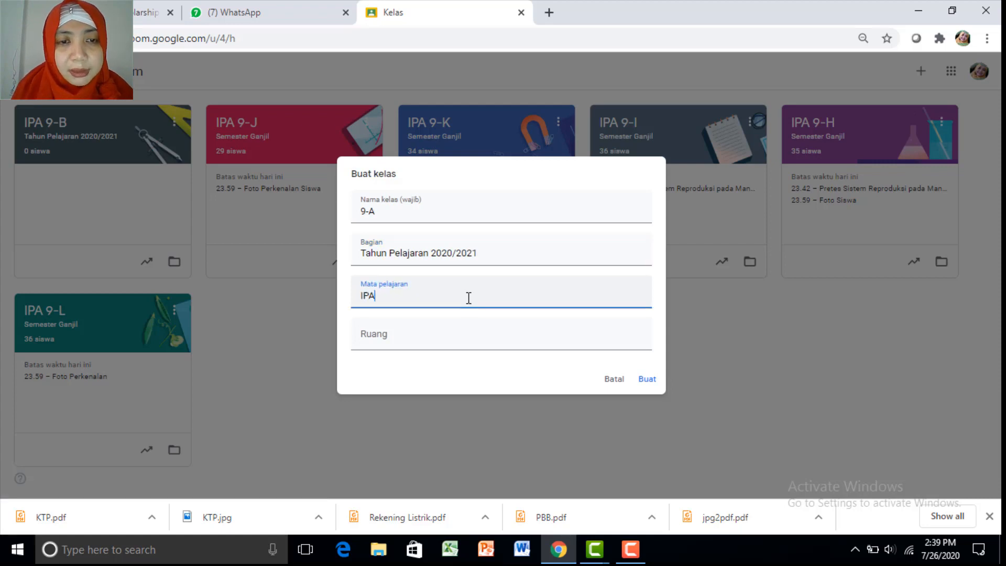
left_click(476, 339)
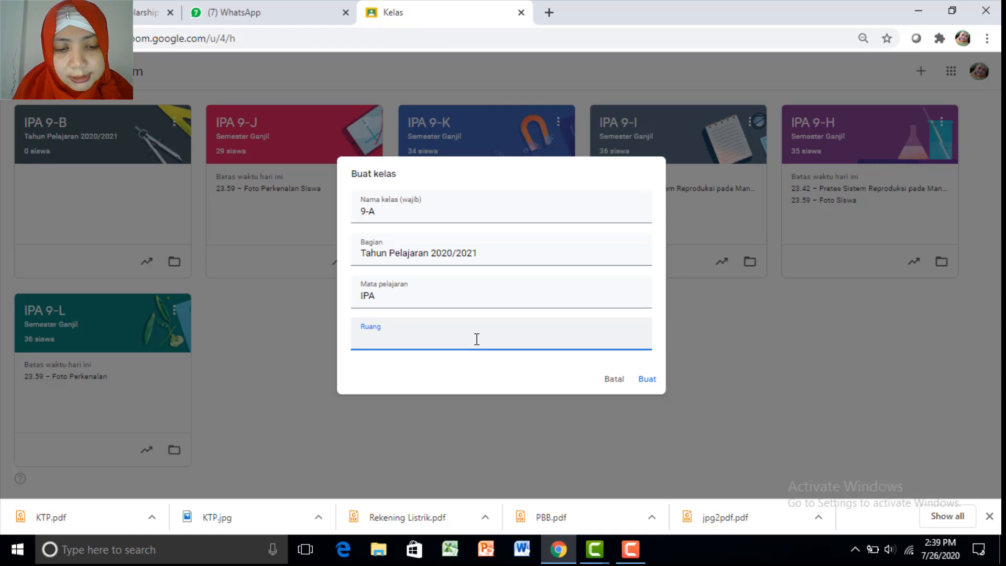
type("Kelas ")
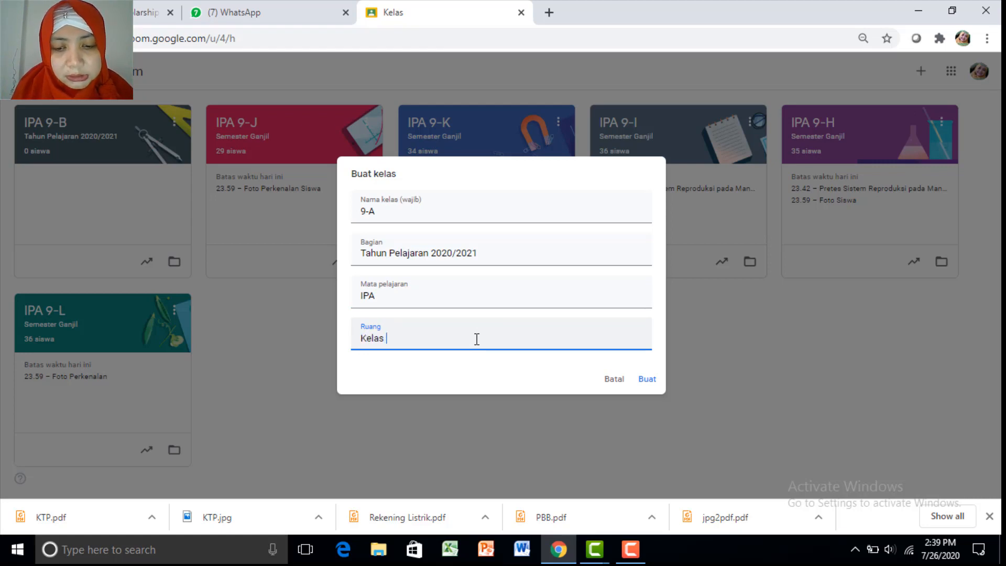
type("IPA Daring")
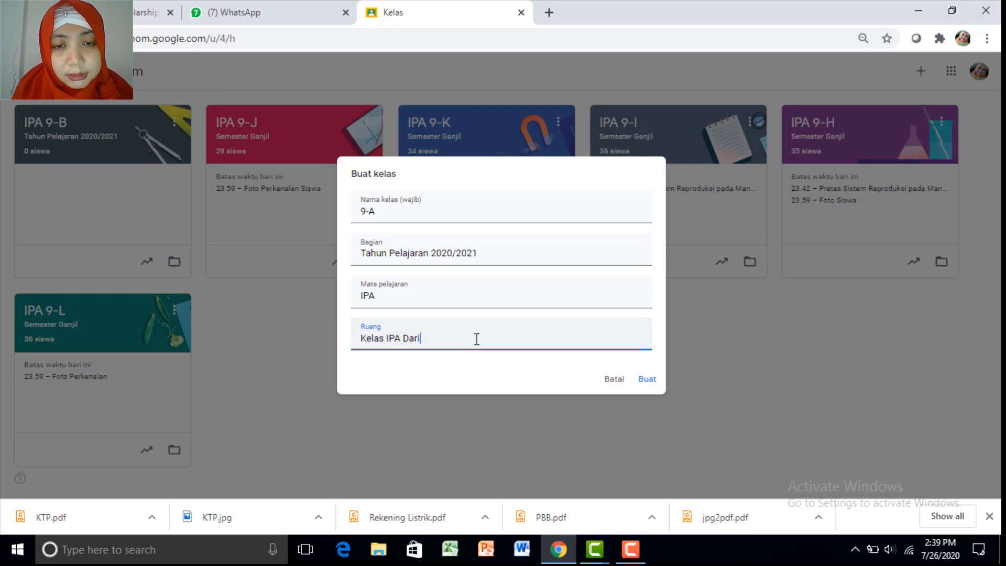
Create the 9-A class and open its stream page
left_click(649, 382)
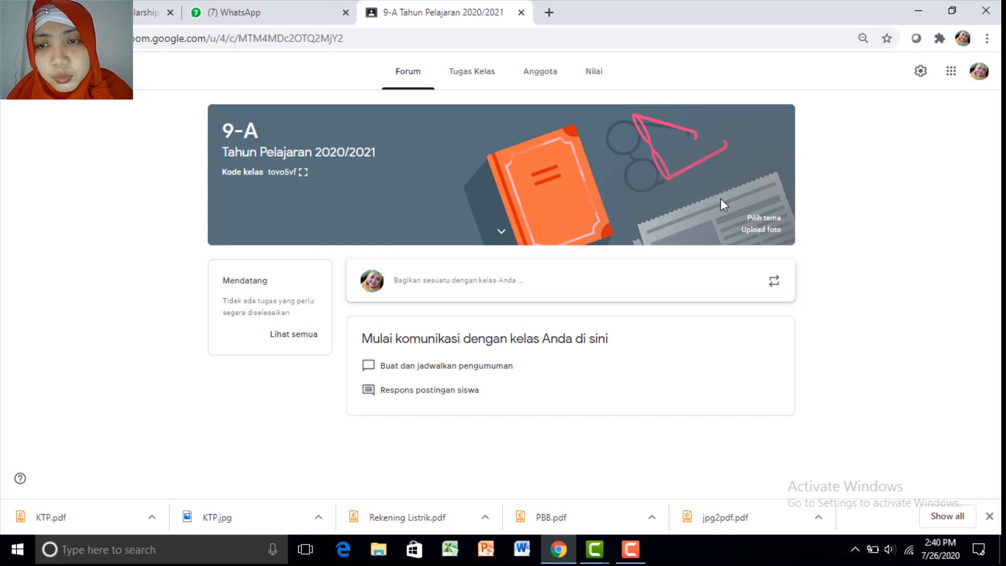
left_click(752, 219)
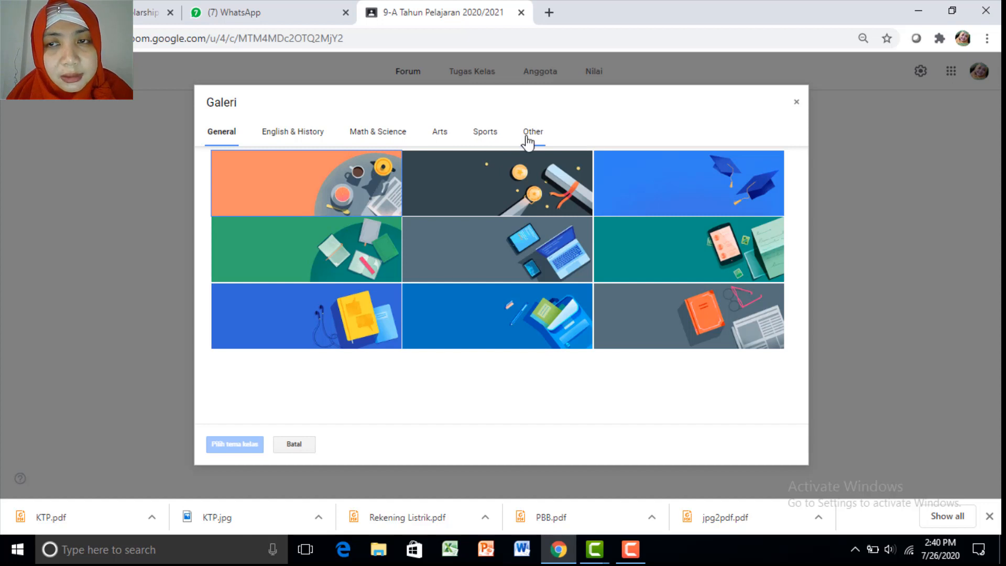
left_click(797, 103)
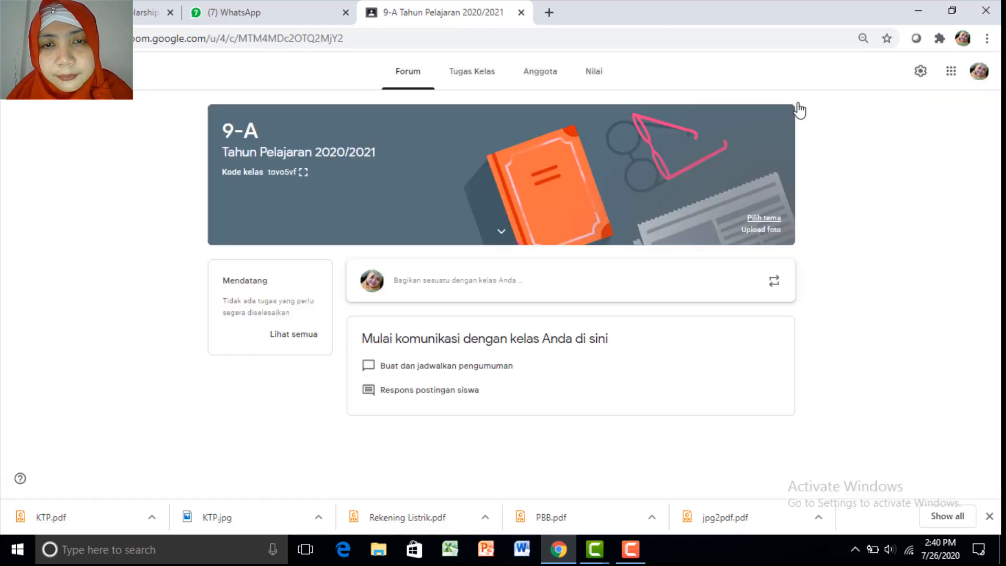
left_click(761, 231)
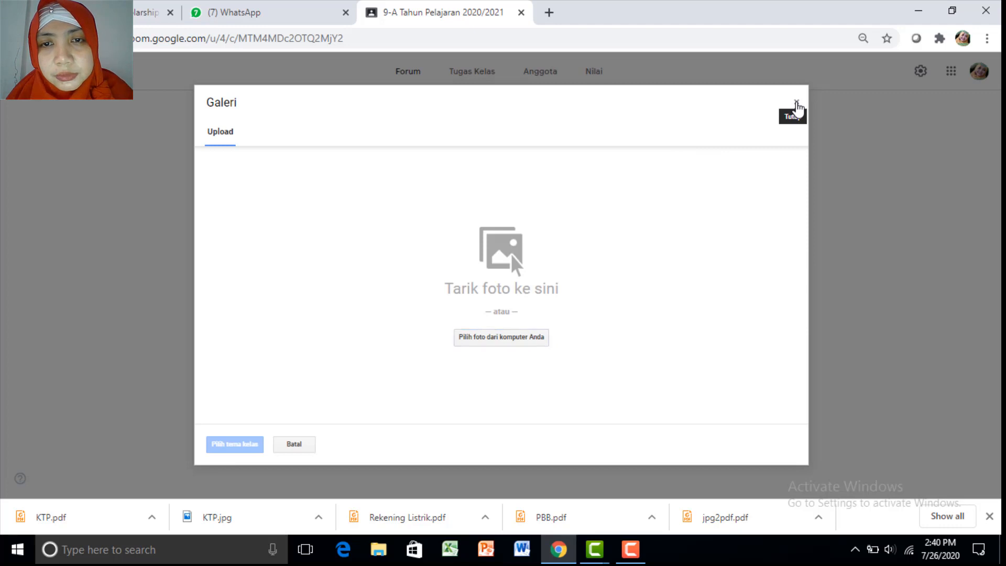
left_click(797, 103)
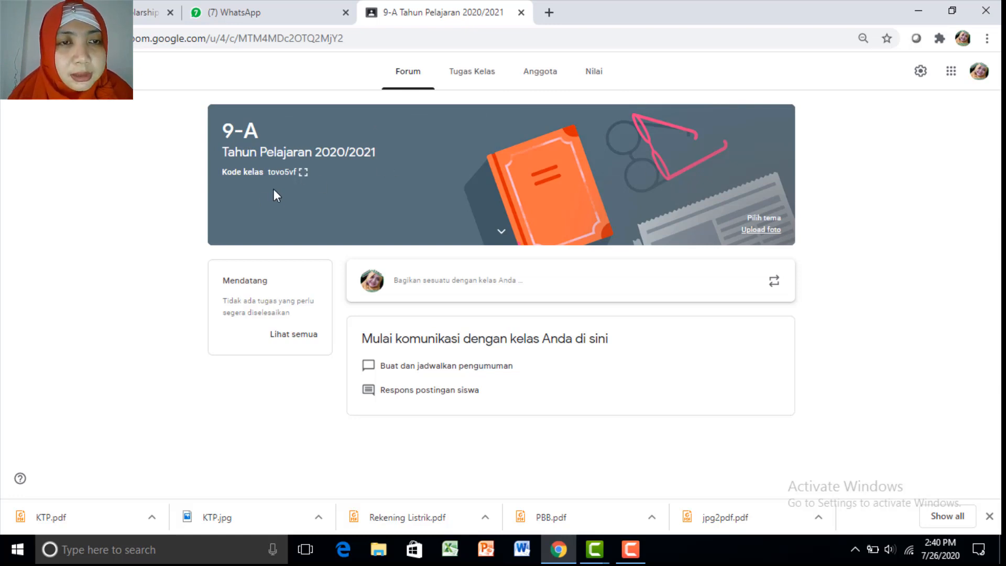
Check the members list, then enlarge and select the class code and go to WhatsApp
left_click(533, 80)
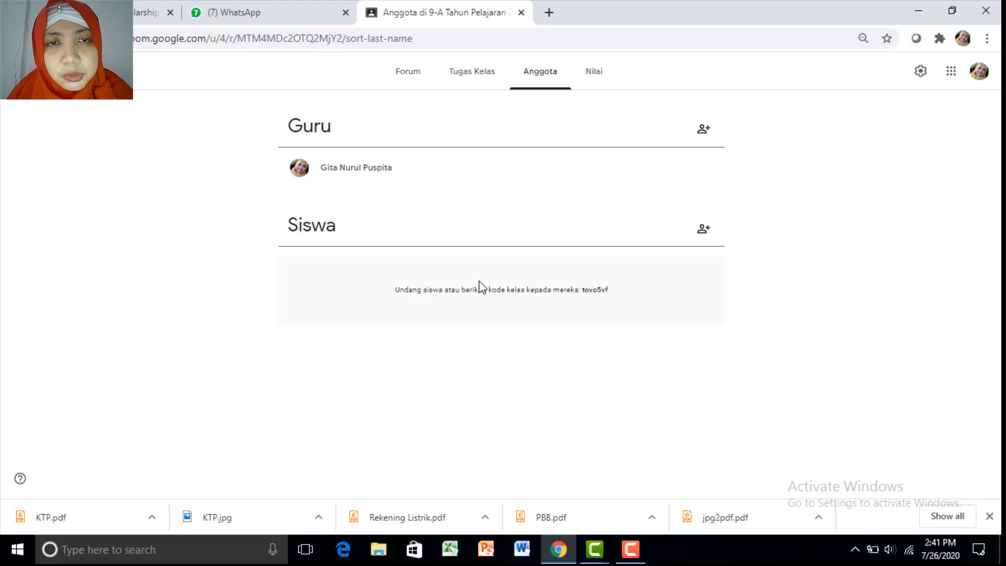
left_click(406, 73)
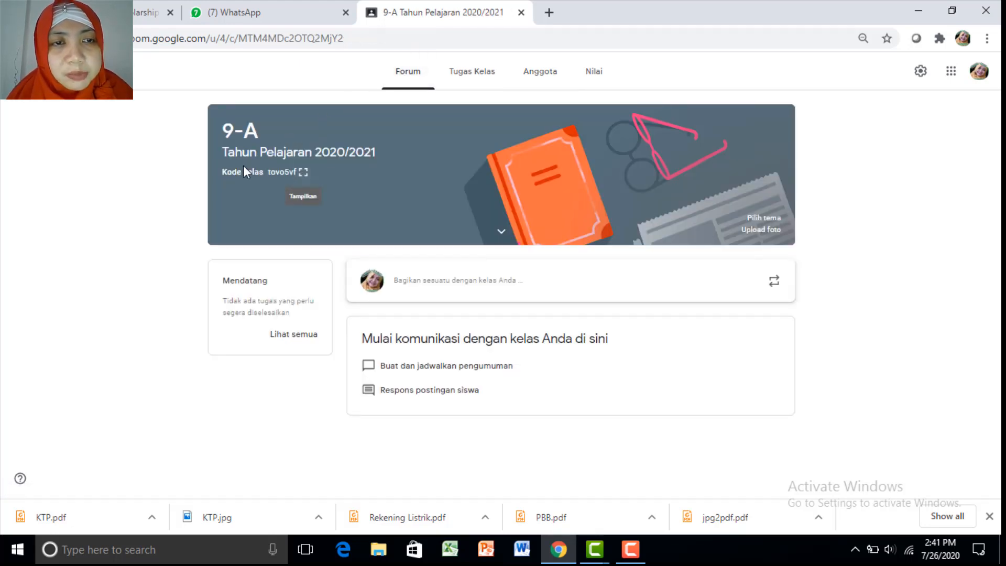
left_click(304, 177)
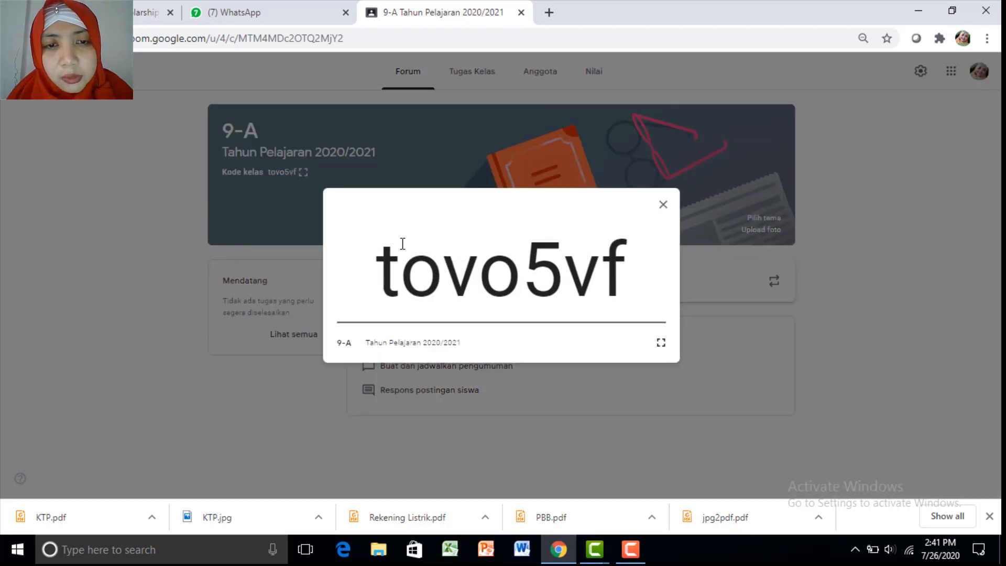
left_click(663, 210)
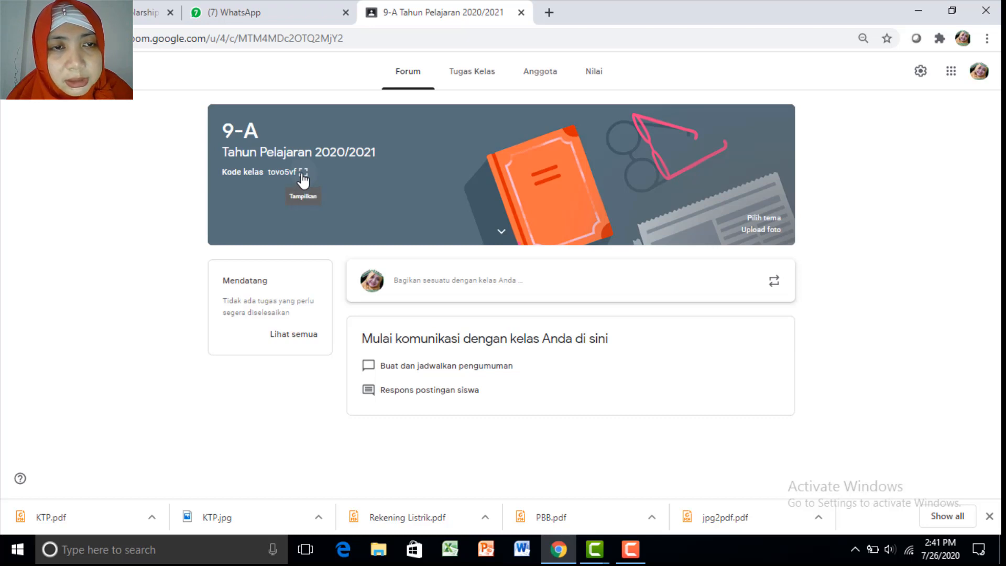
left_click(303, 173)
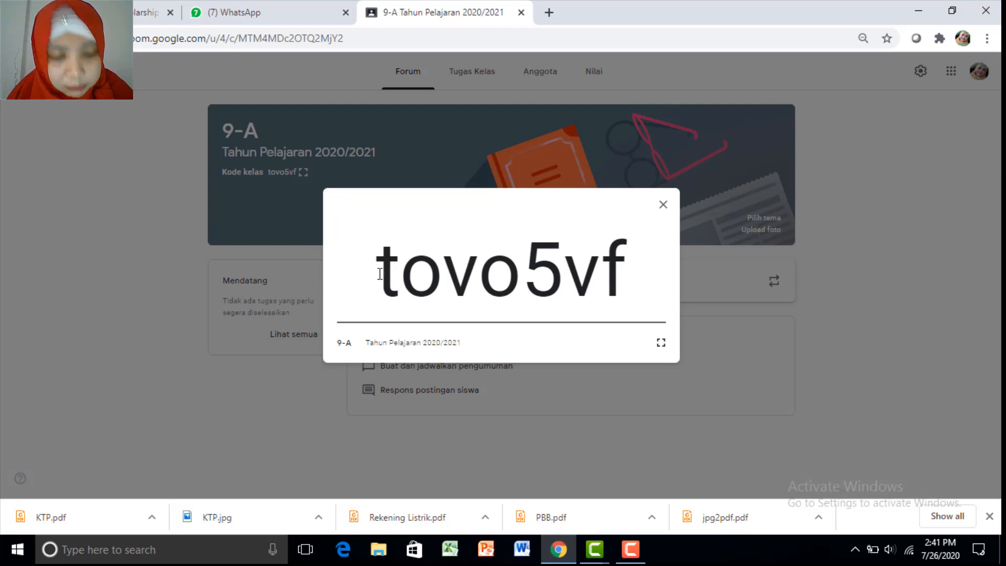
left_click_drag(380, 274, 637, 289)
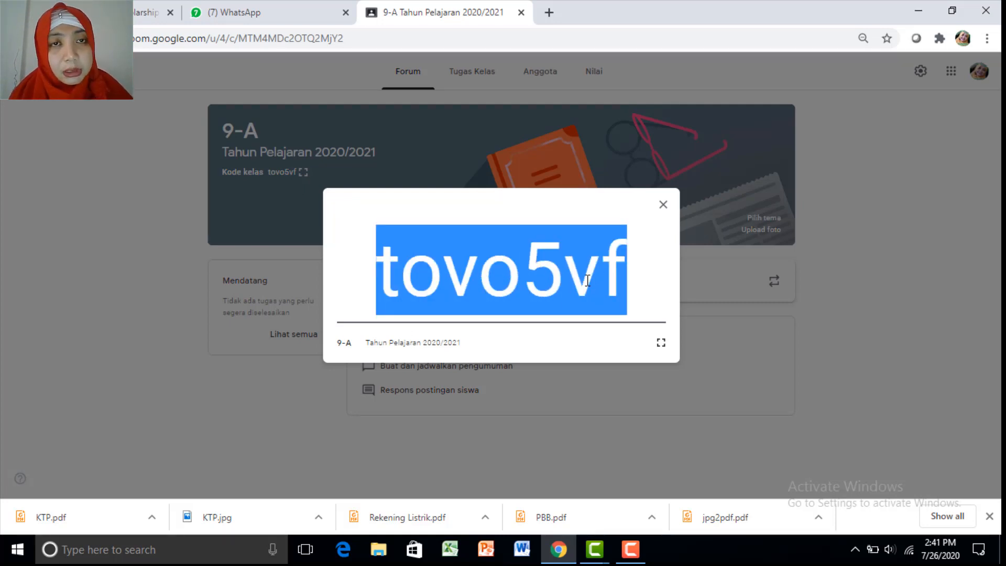
left_click(292, 21)
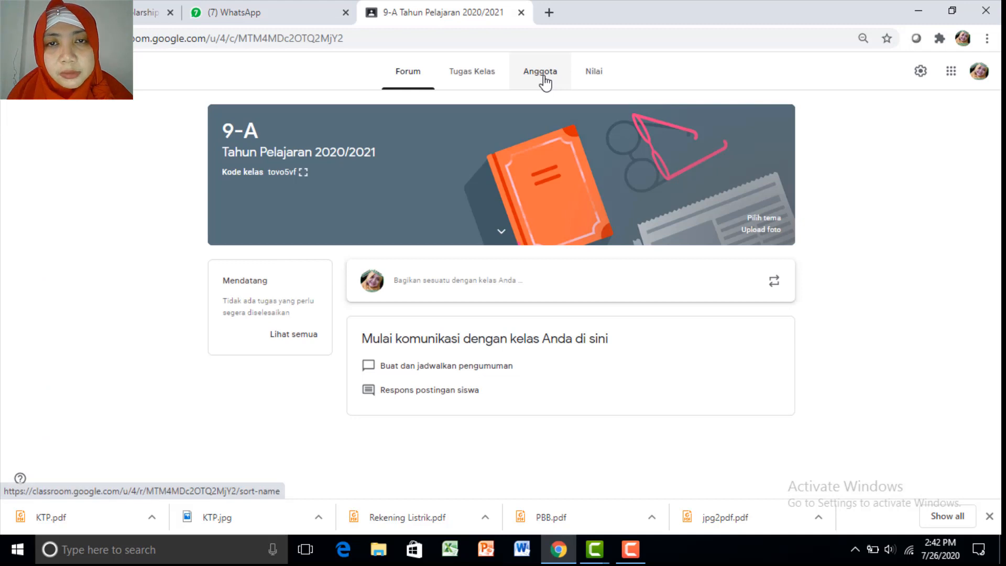
Return to Classroom and open the 9-A Anggota page
left_click(545, 82)
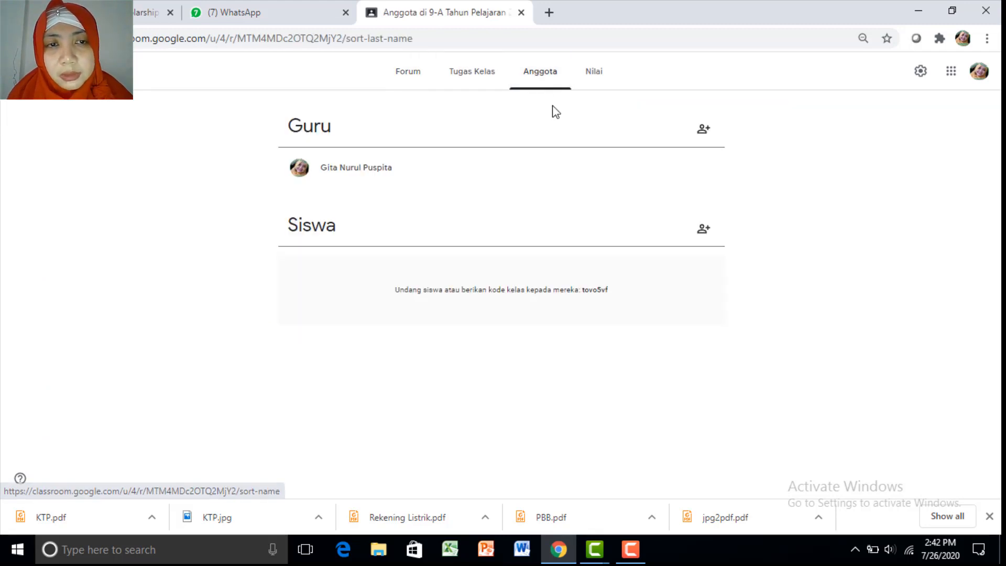
Invite a student to class 9-A by entering their e-mail address
left_click(708, 232)
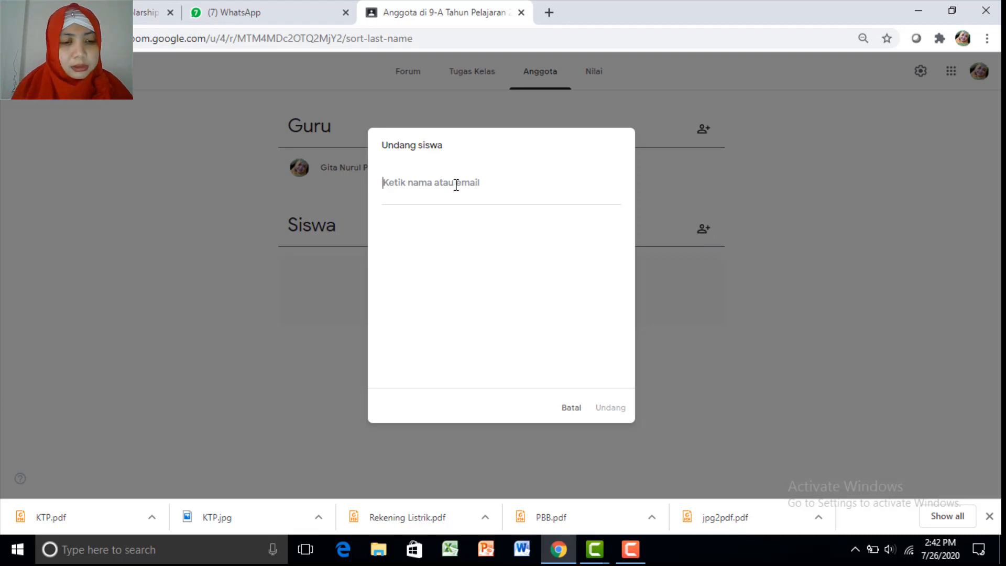
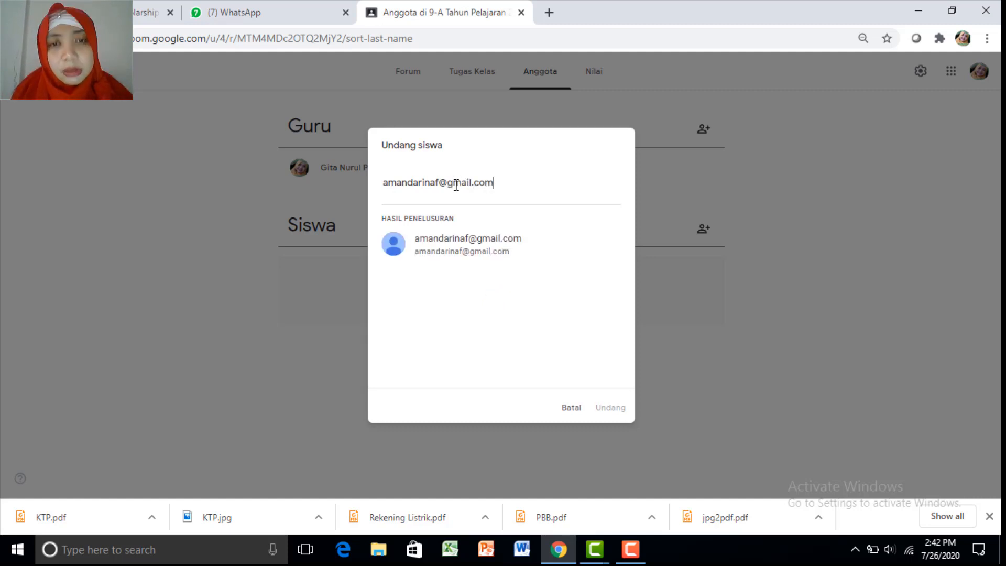
left_click(496, 248)
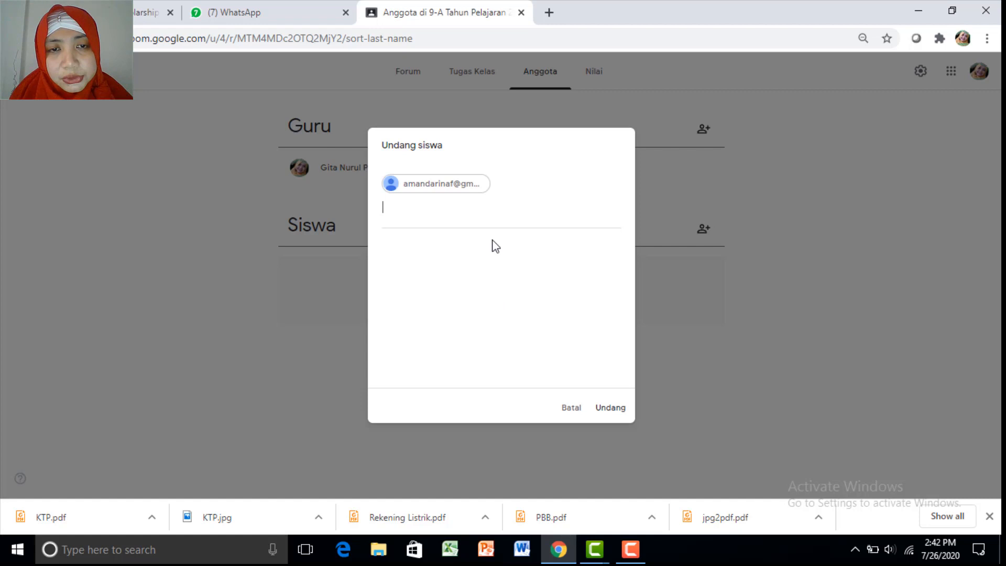
left_click(612, 408)
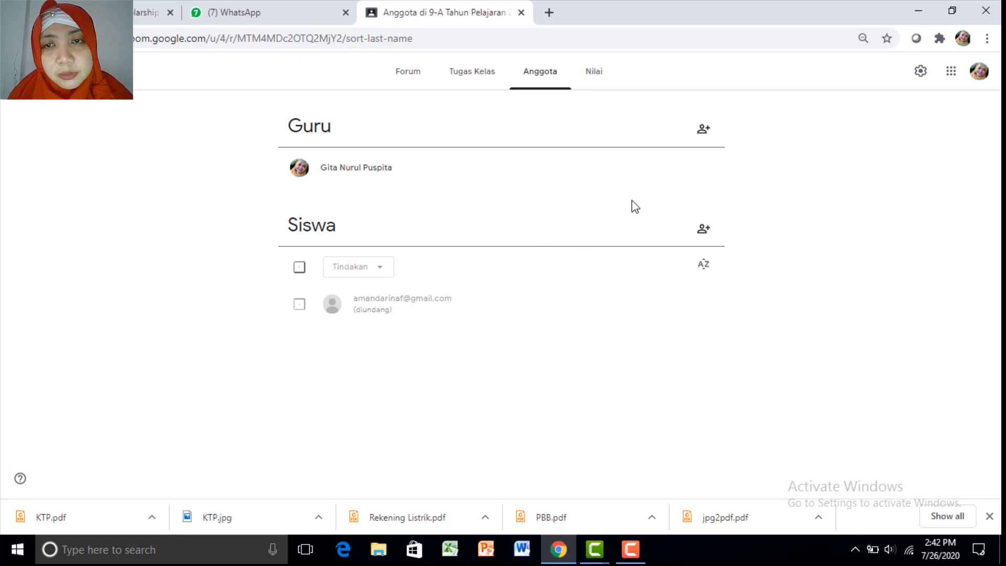
Invite a co-teacher to class 9-A by entering their e-mail address
left_click(704, 130)
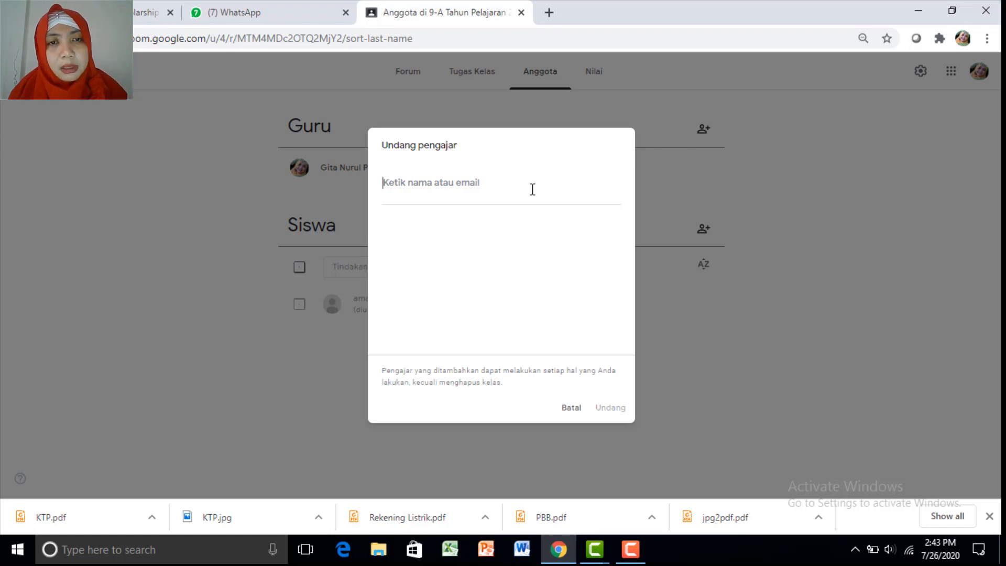
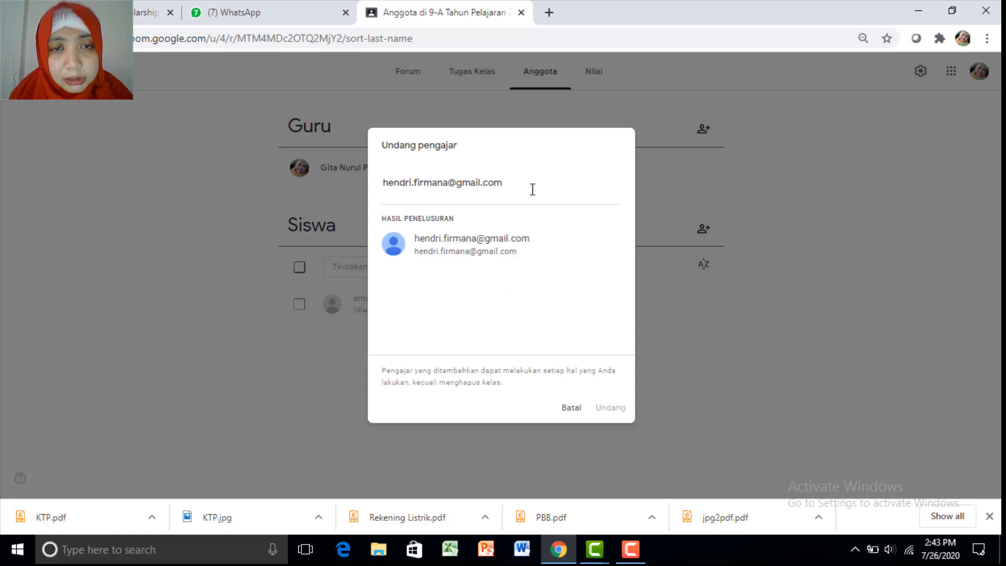
left_click(503, 246)
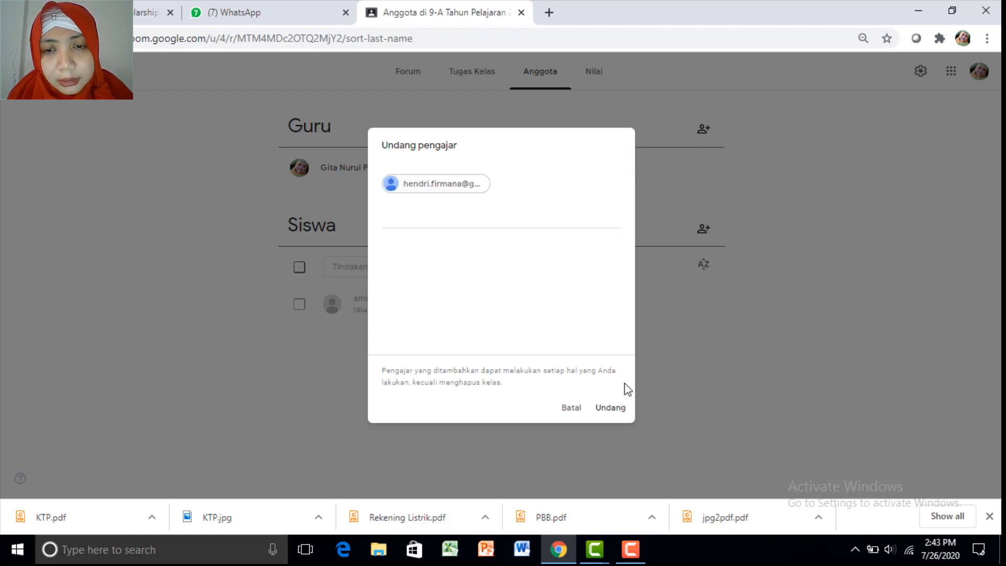
left_click(607, 409)
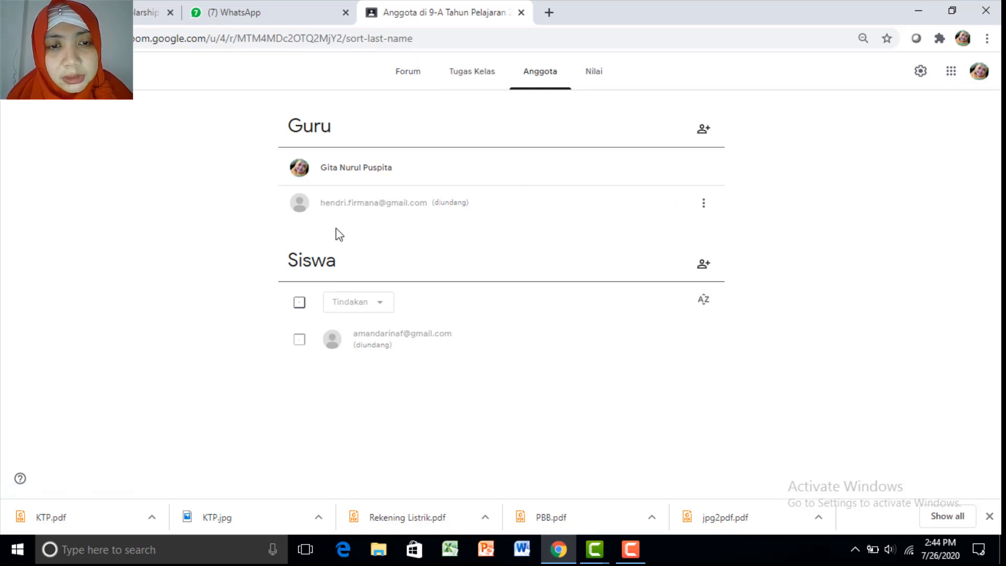
Post the greeting 'Assalamu'alaikum. Apa kabar anak2?' to the 9-A stream without attachments
left_click(417, 74)
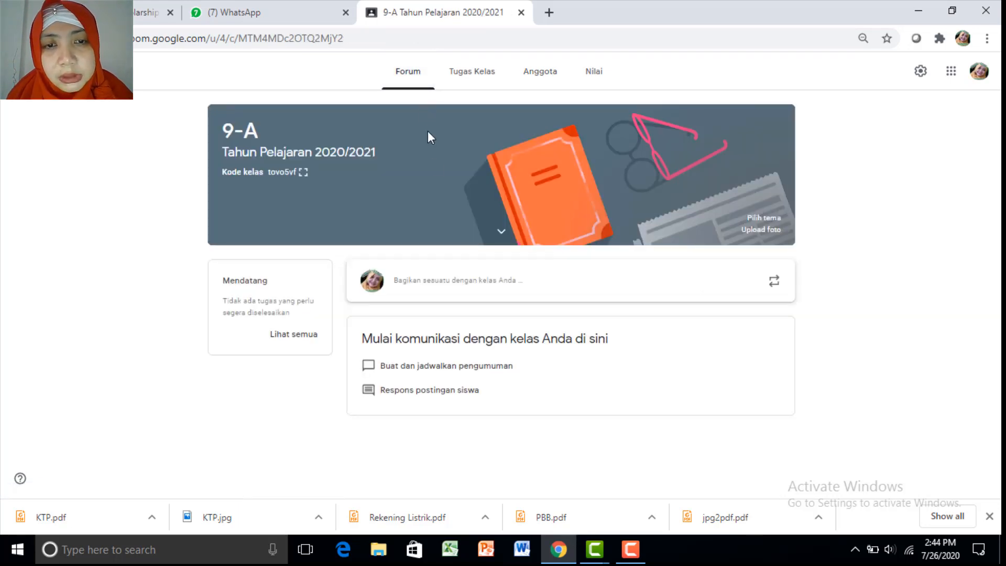
left_click(443, 287)
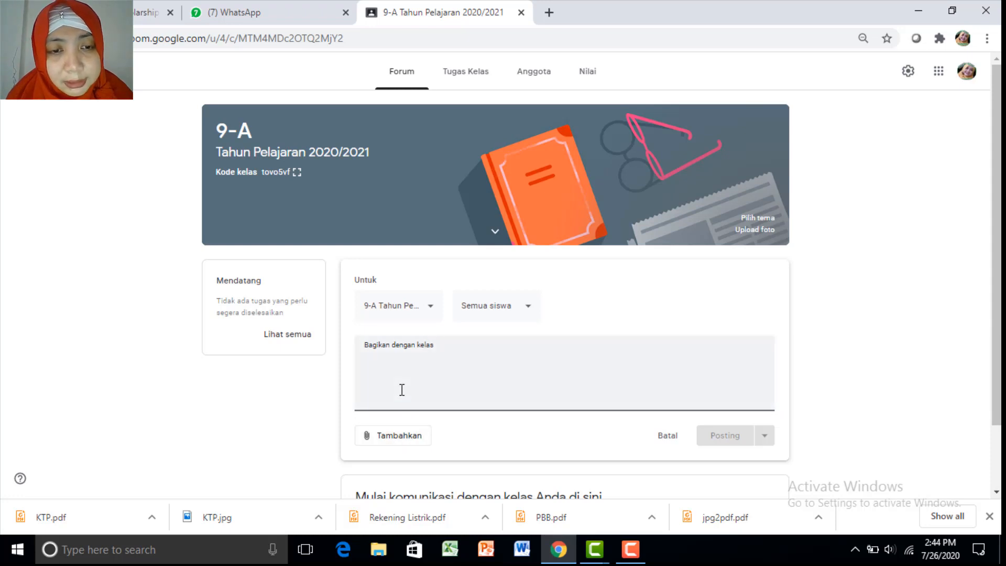
type("Assa")
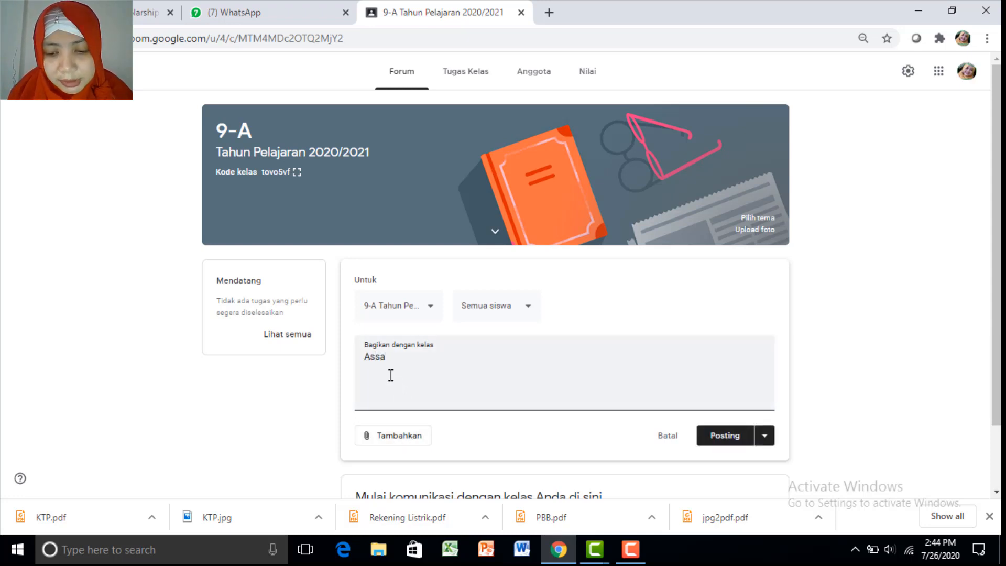
type("lamu'alaik")
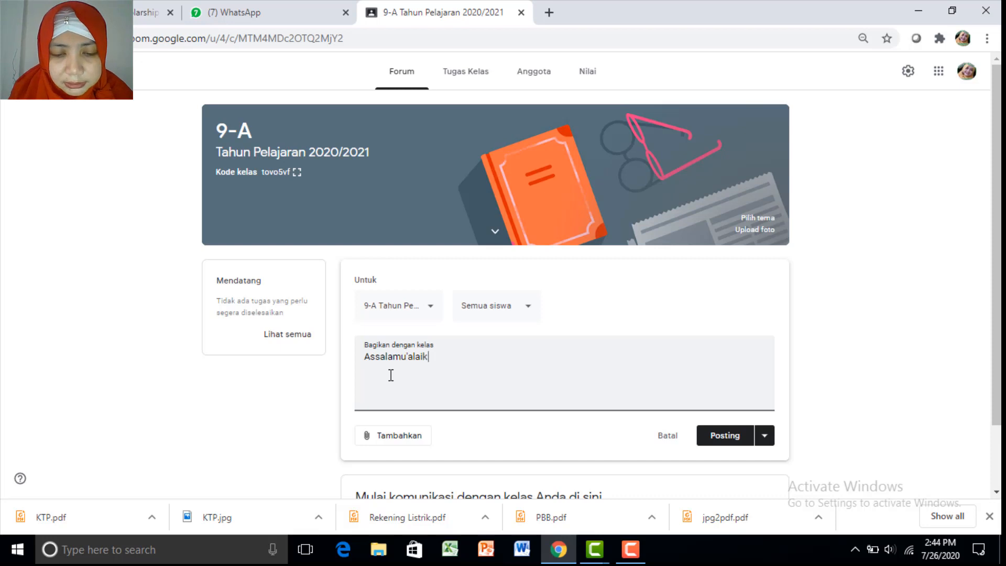
type("um.")
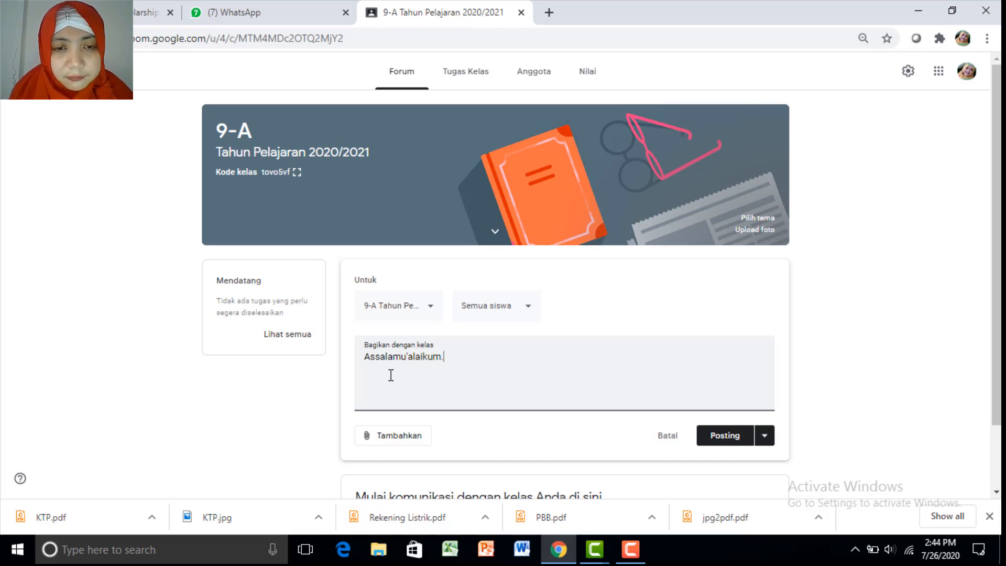
type(" Apa kab")
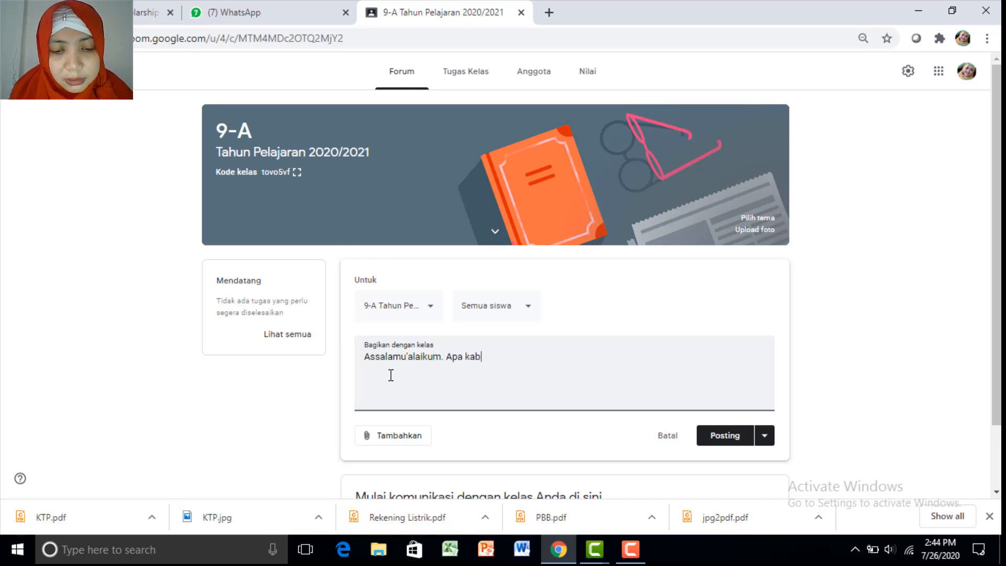
type("ar anaka2?")
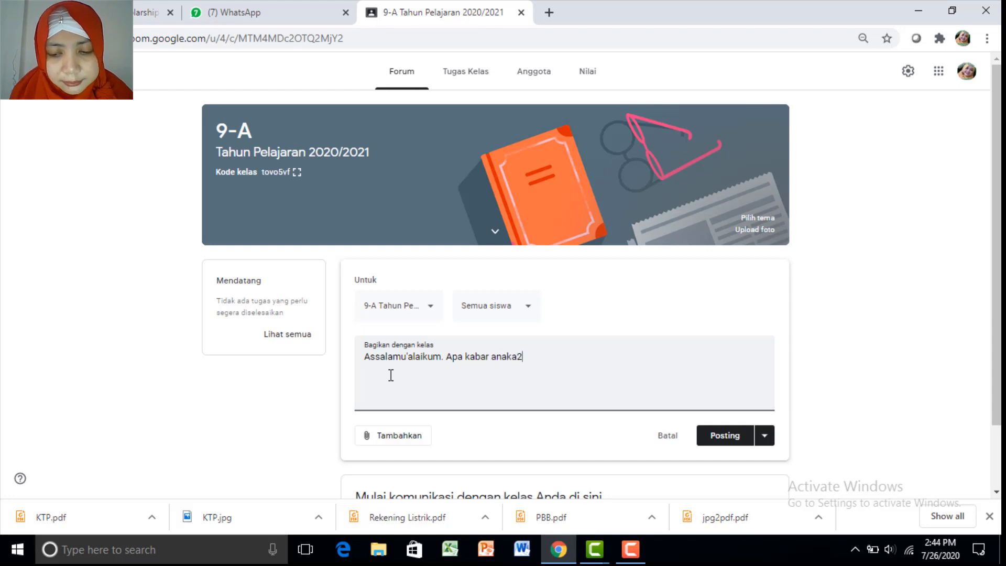
left_click(385, 440)
left_click(388, 438)
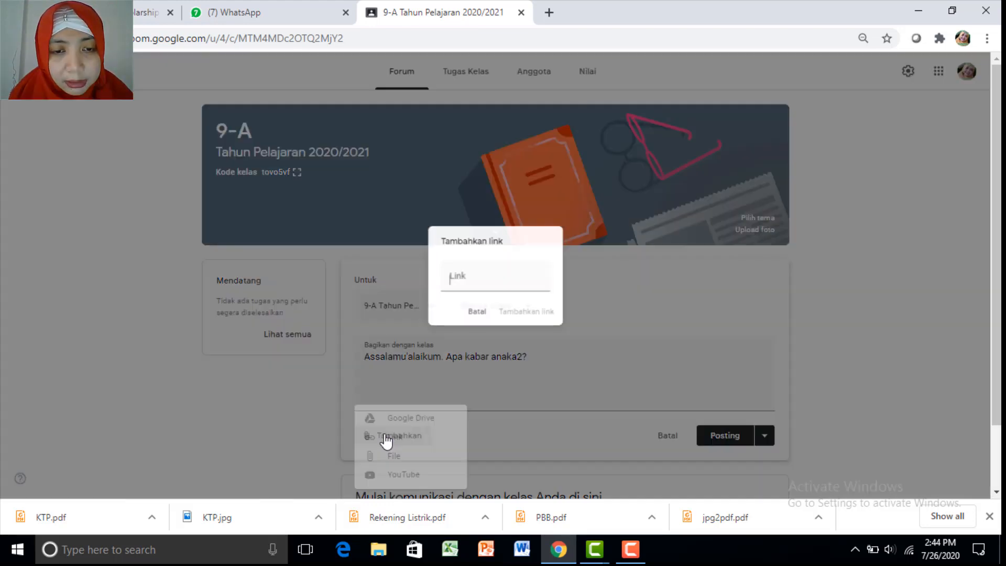
left_click(475, 314)
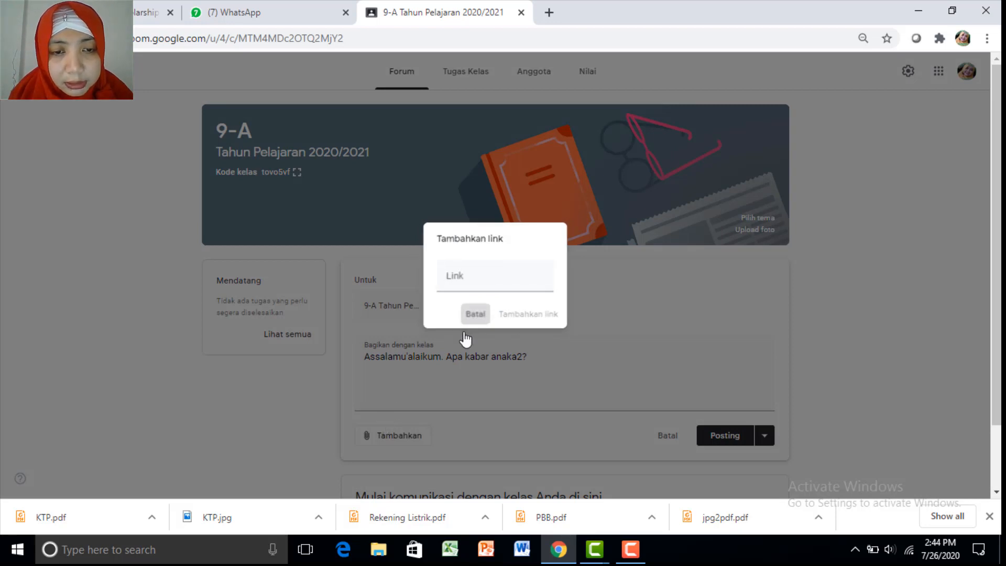
left_click(415, 445)
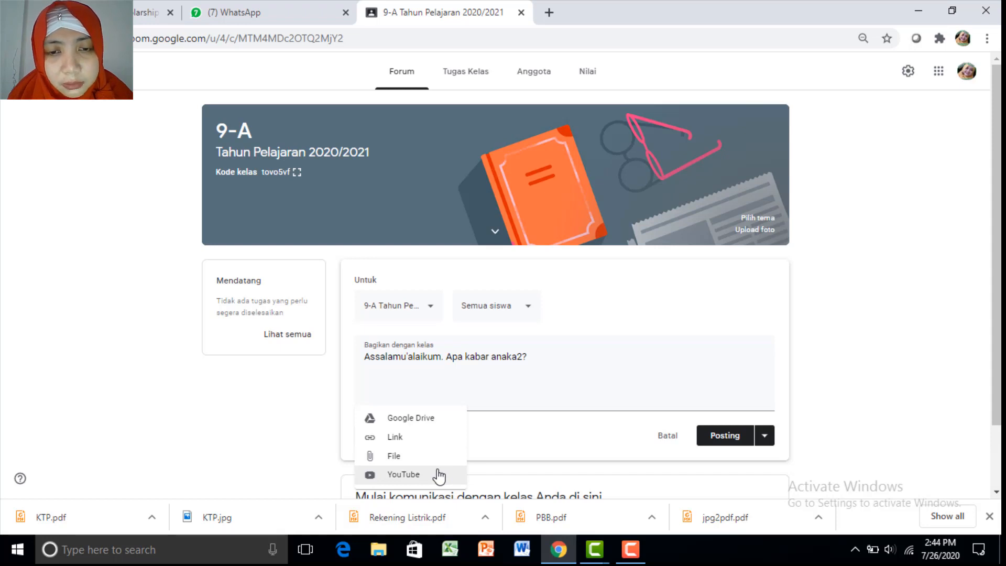
left_click(517, 357)
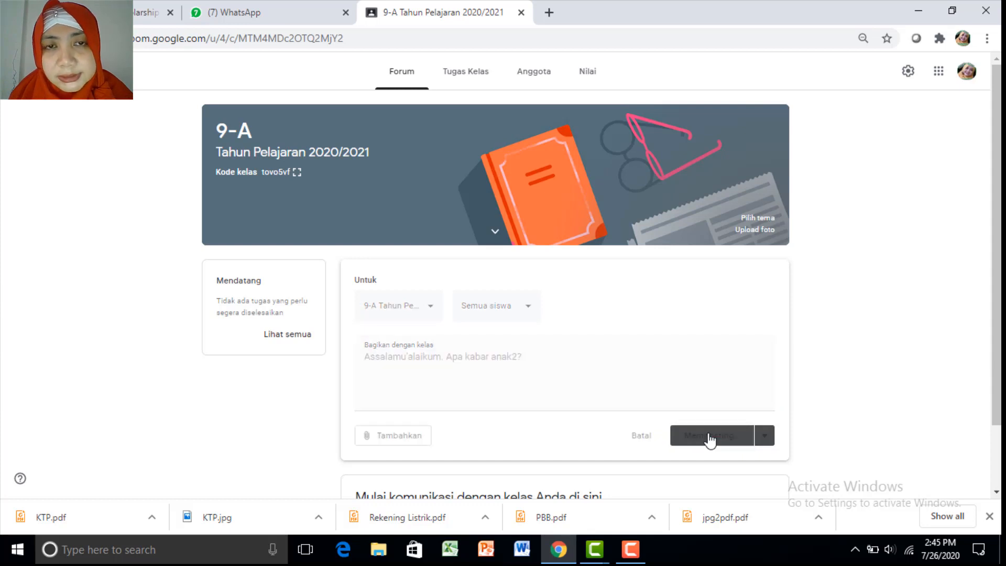
left_click(718, 436)
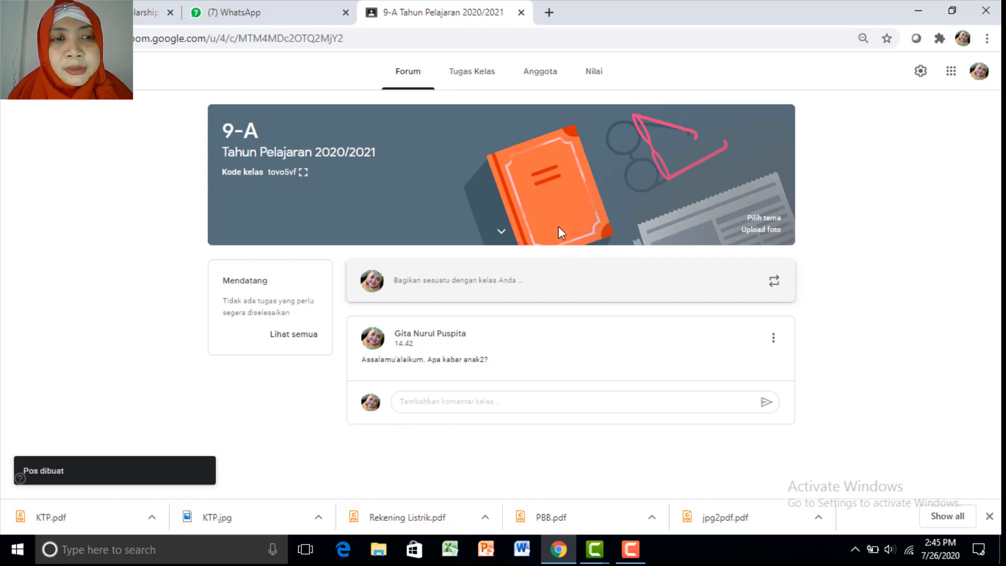
Start a new assignment titled 'Tugas Pertemuan I' under Tugas Kelas, then go to WhatsApp
left_click(466, 79)
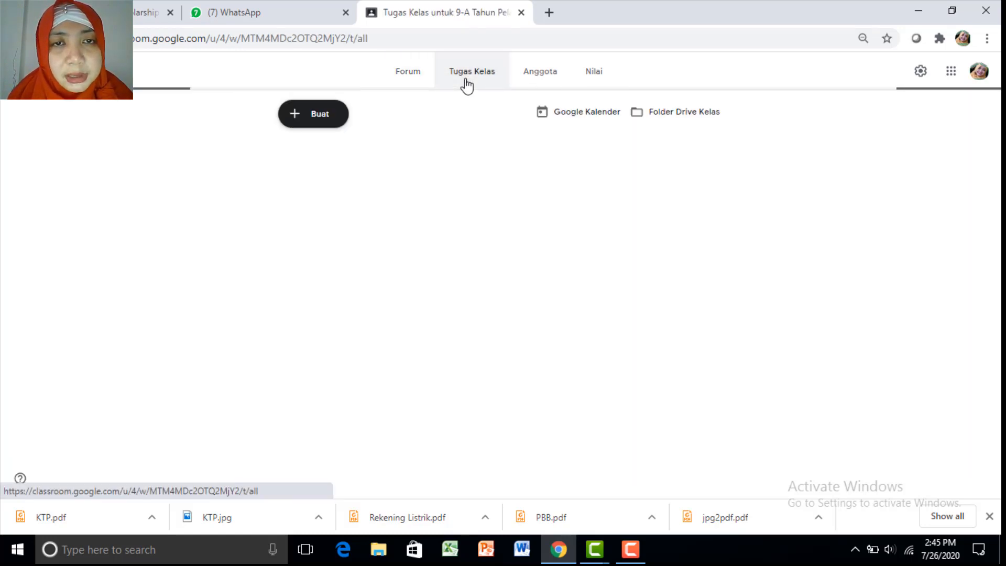
left_click(311, 121)
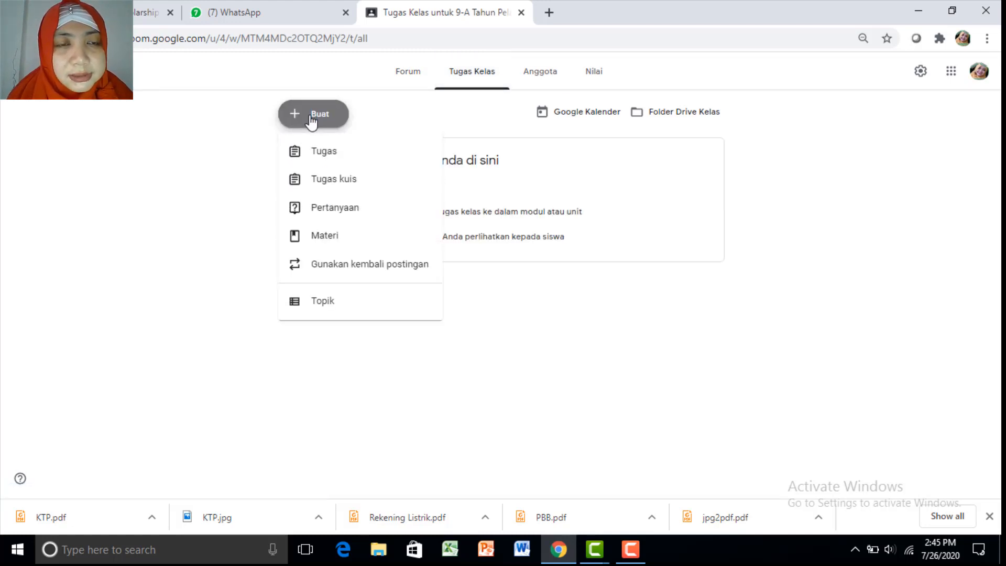
left_click(330, 153)
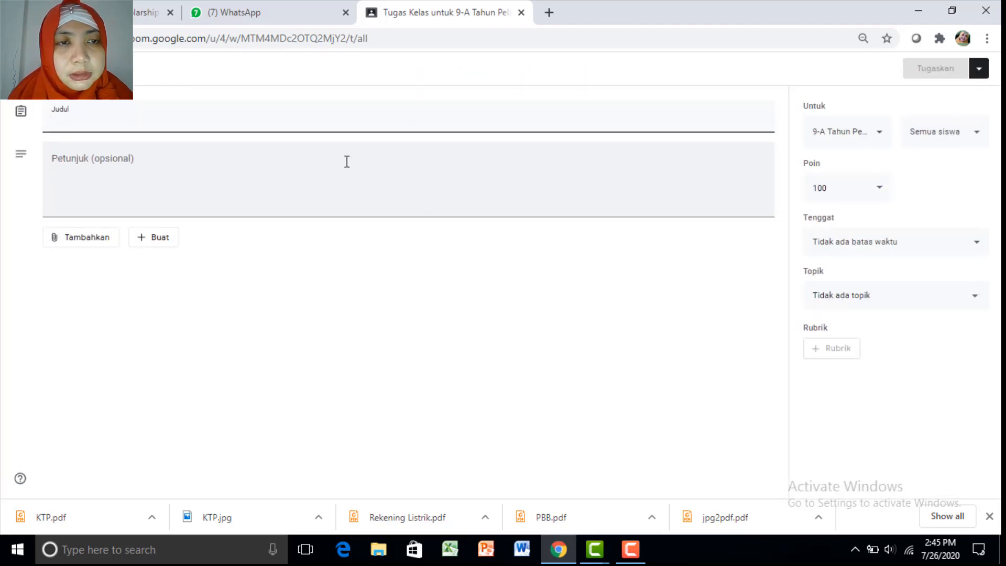
type("Pertemuan")
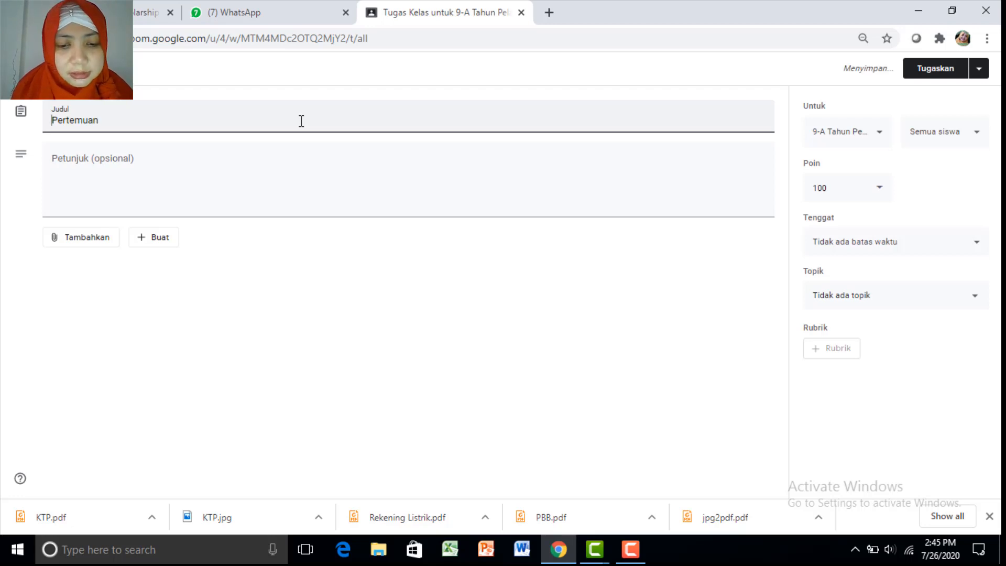
type("Tugas")
key("End")
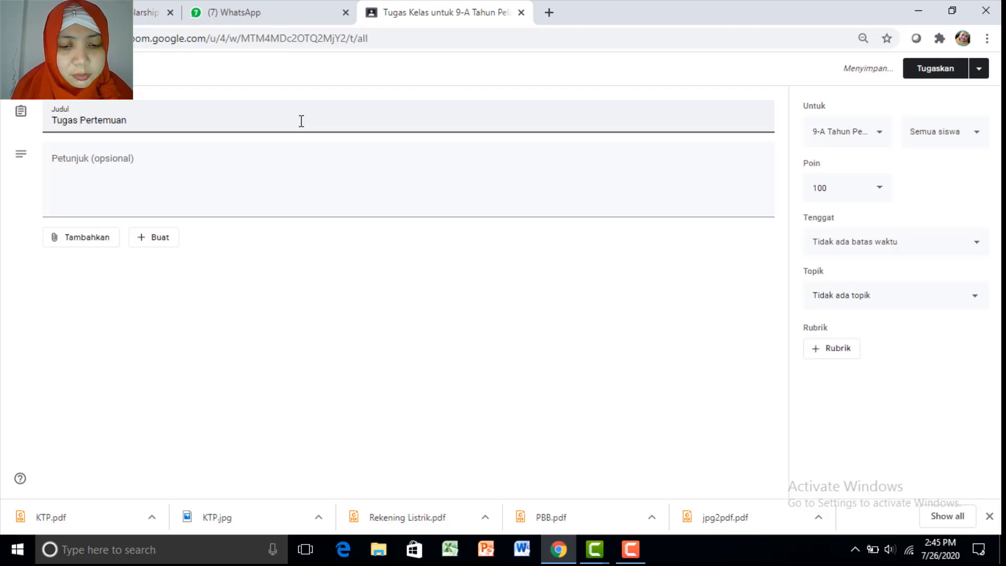
left_click(264, 167)
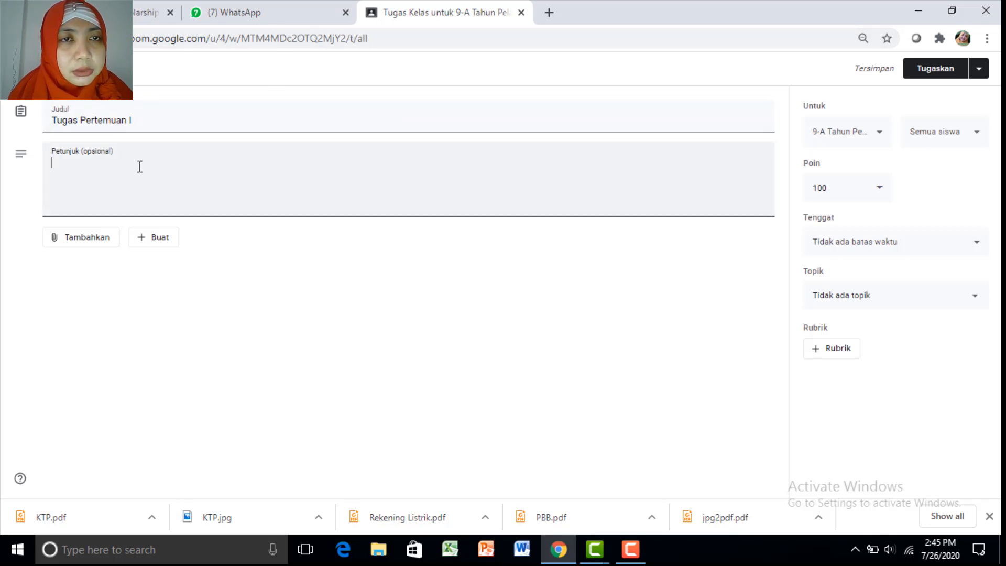
left_click(243, 20)
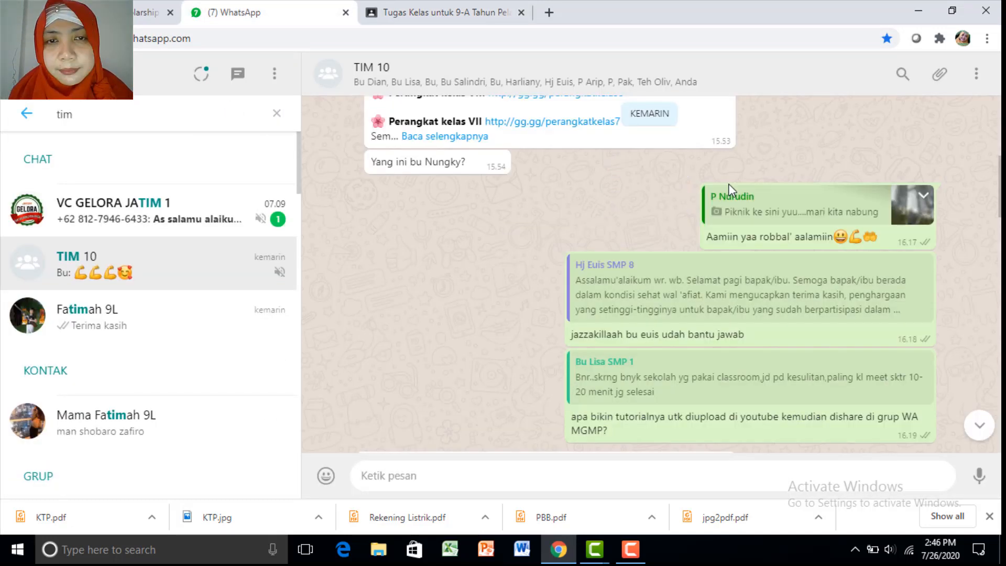
Open the Perangkat kelas IX link from the TIM 10 chat, which loads the KELAS 9 Drive folder
scroll(728, 184, "up", 5)
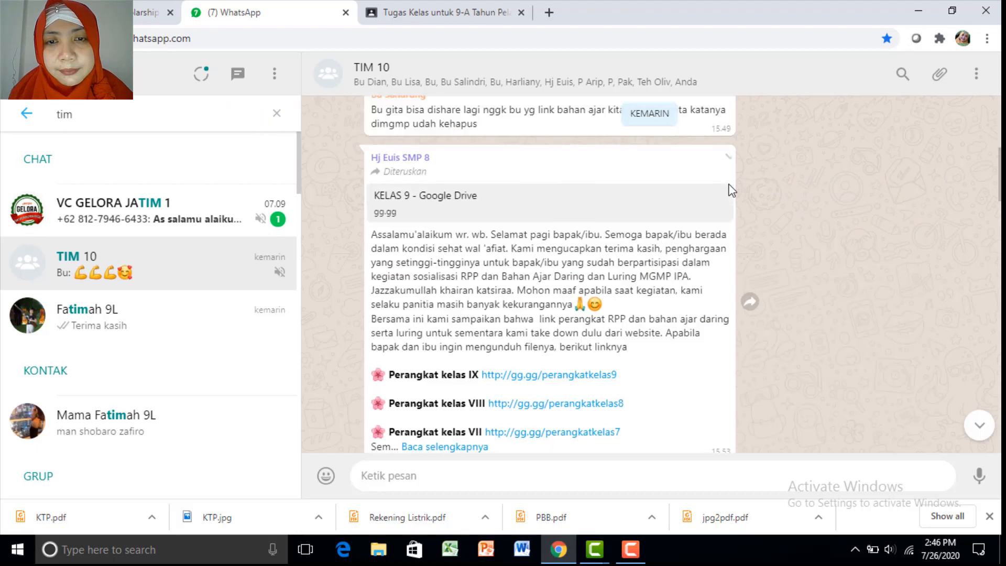
left_click(581, 378)
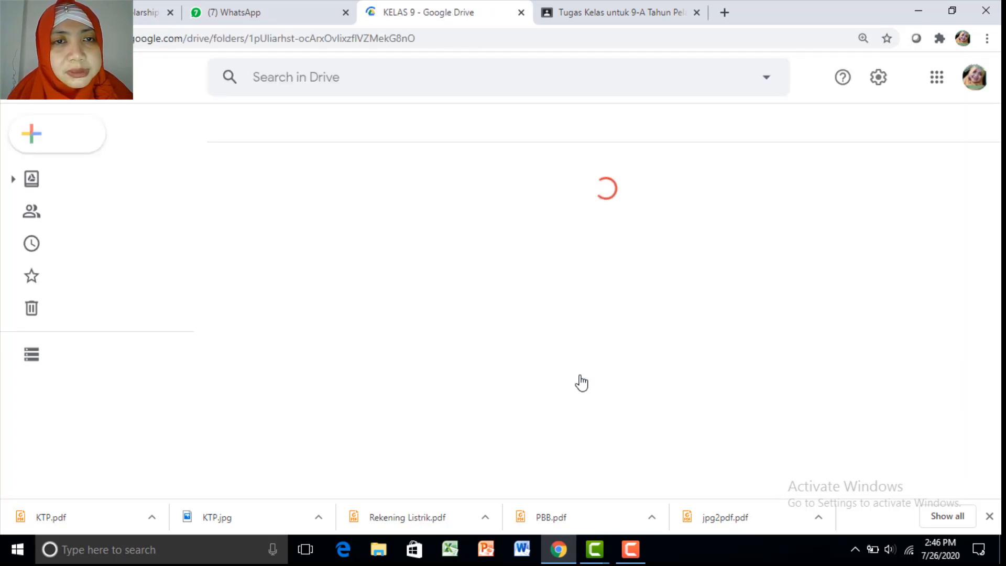
left_click(255, 14)
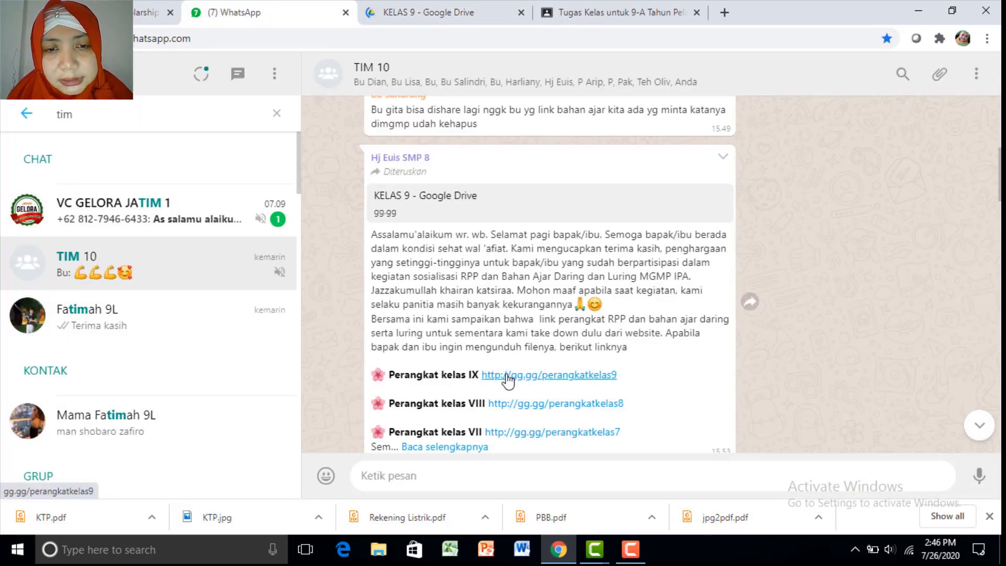
In the KELAS 9 Drive folder, go into C.PERANGKAT DARING and the Minggu Ke-1 Sistem Reproduksi folder
left_click(448, 14)
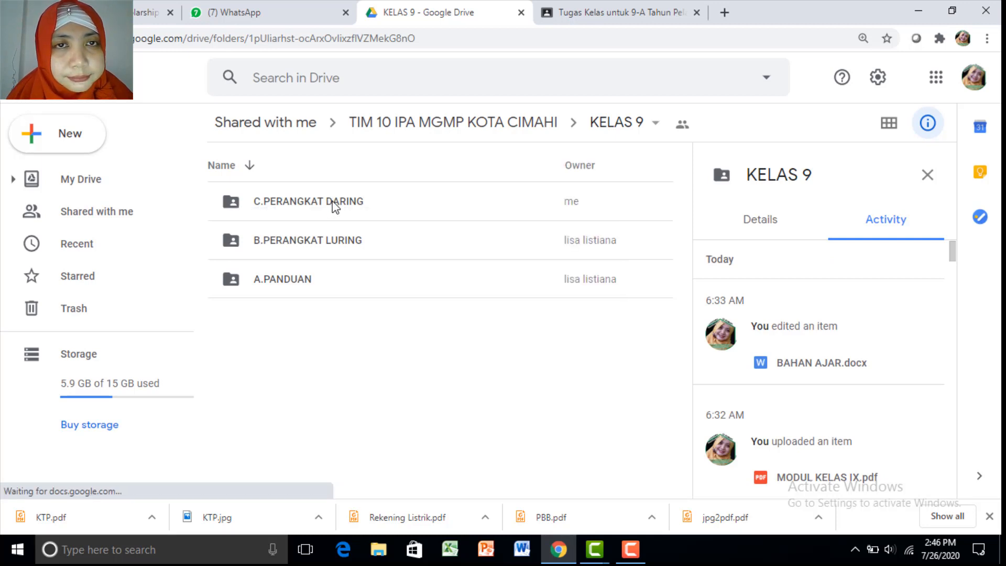
double_click(335, 207)
scroll(690, 258, "down", 2)
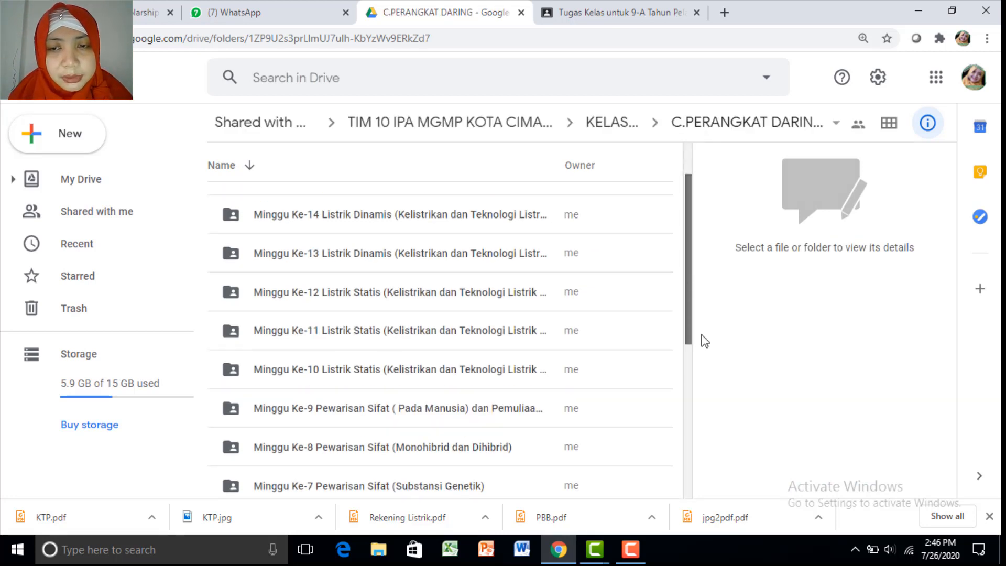
scroll(691, 466, "down", 6)
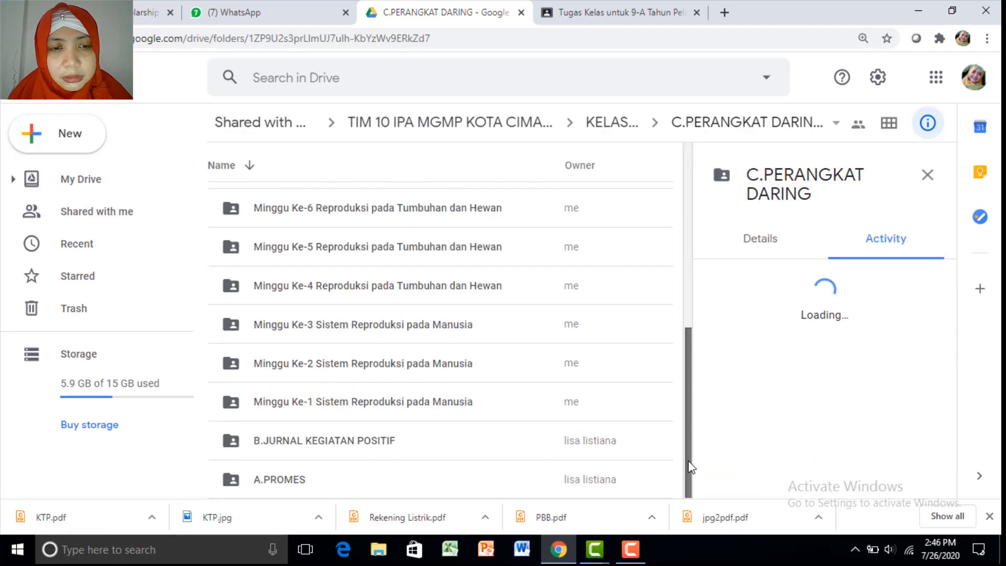
left_click(285, 406)
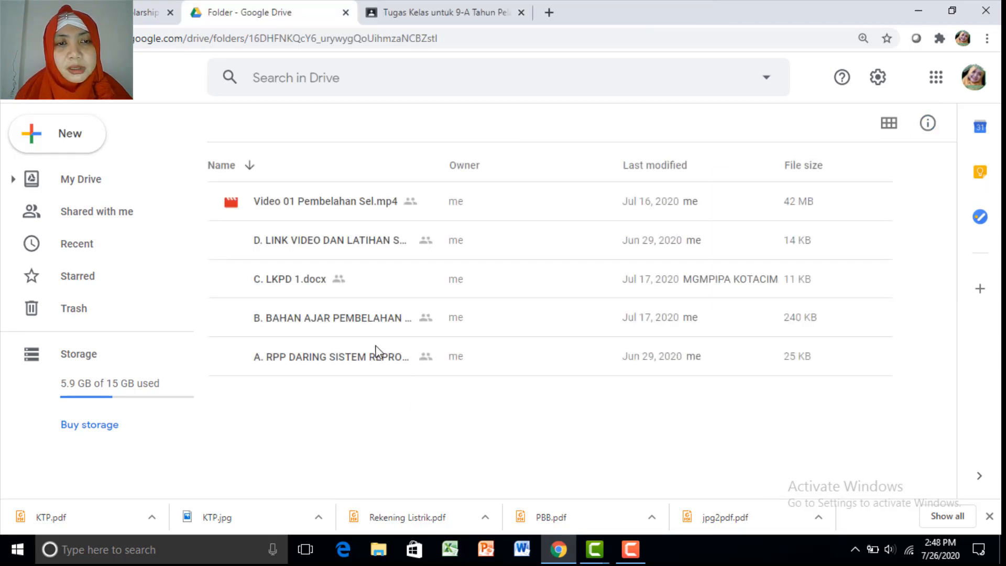
Preview the RPP daring lesson plan and select its A. Tujuan Pembelajaran objectives
double_click(292, 356)
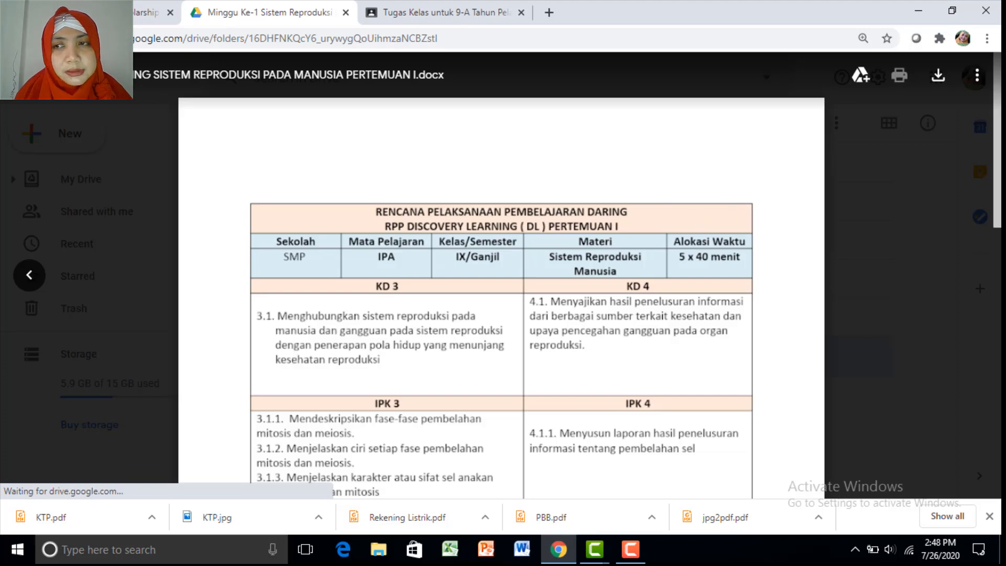
scroll(998, 255, "down", 6)
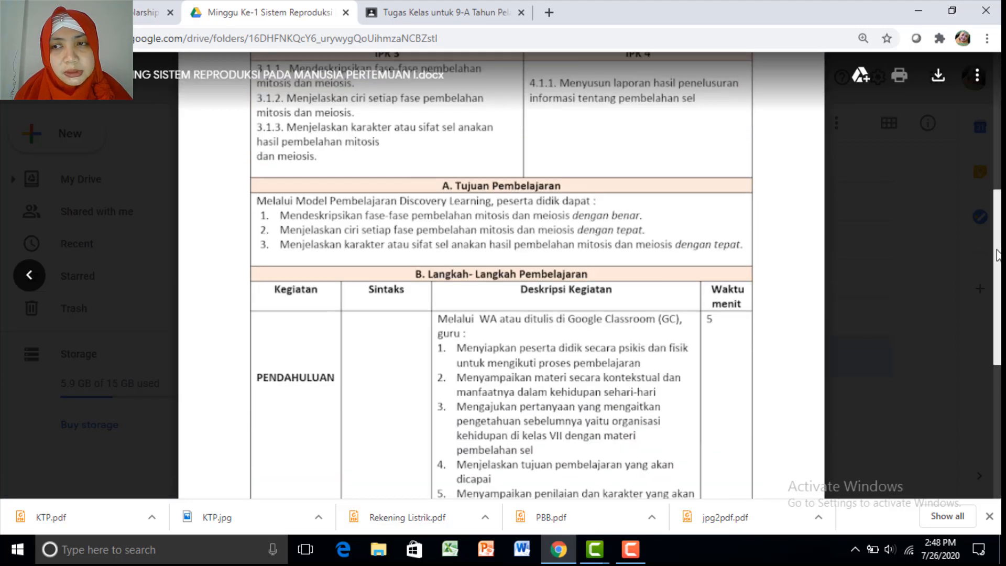
left_click_drag(997, 255, 998, 329)
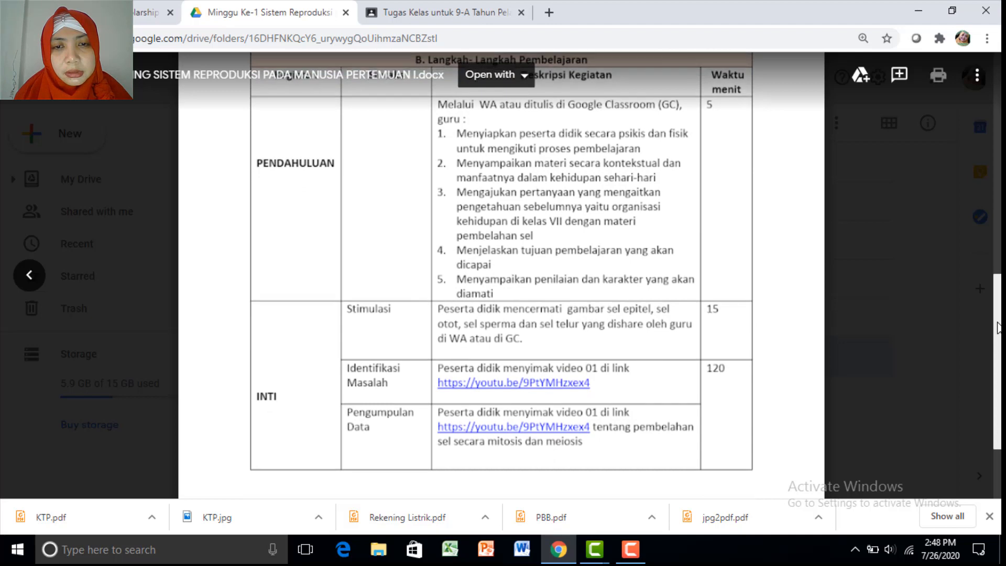
scroll(998, 325, "up", 5)
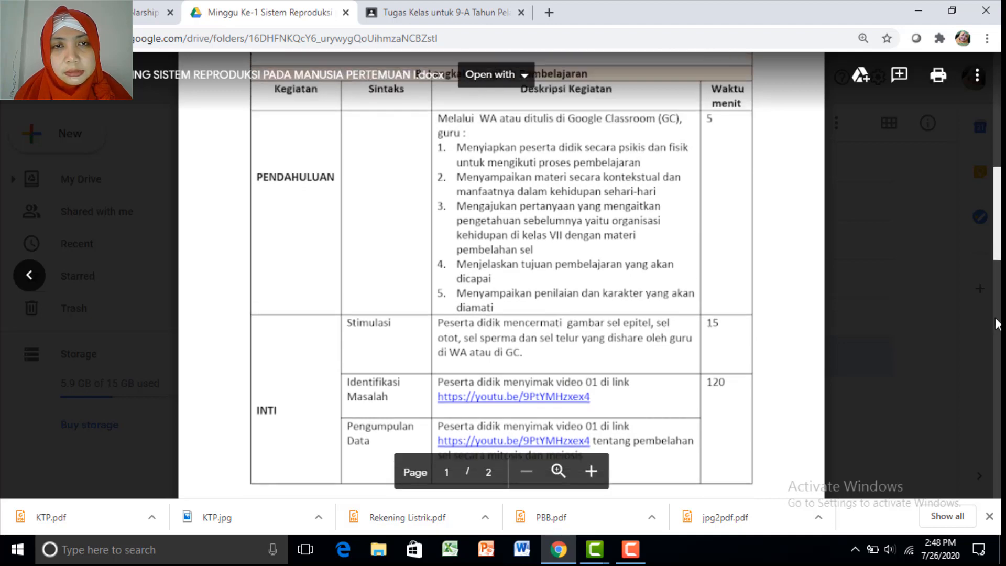
left_click_drag(497, 299, 729, 347)
key("ctrl+c")
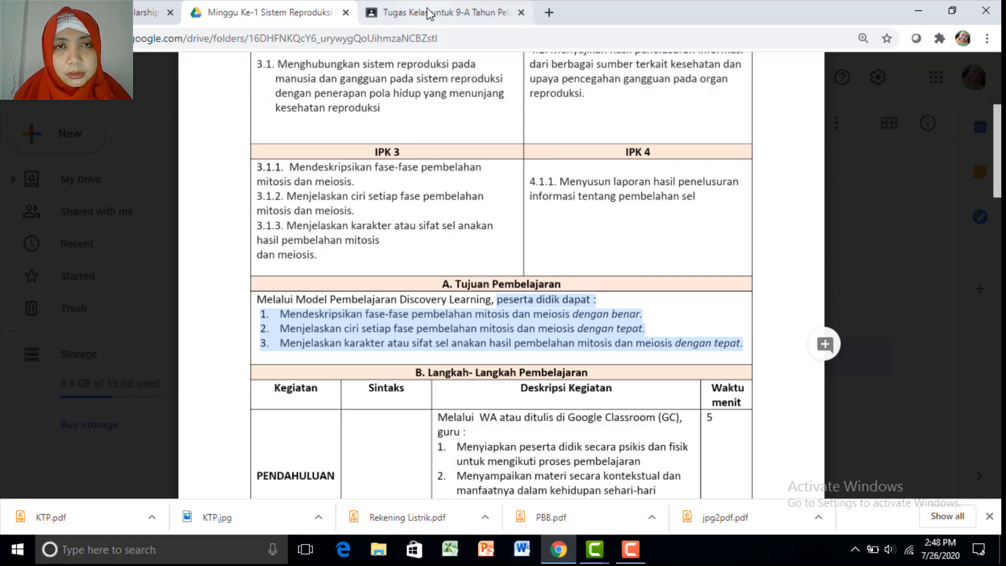
key("ctrl+Tab")
Type a greeting to the students ending with 'tujuan pembelajaran kali ini:' in the instructions
type("Apa")
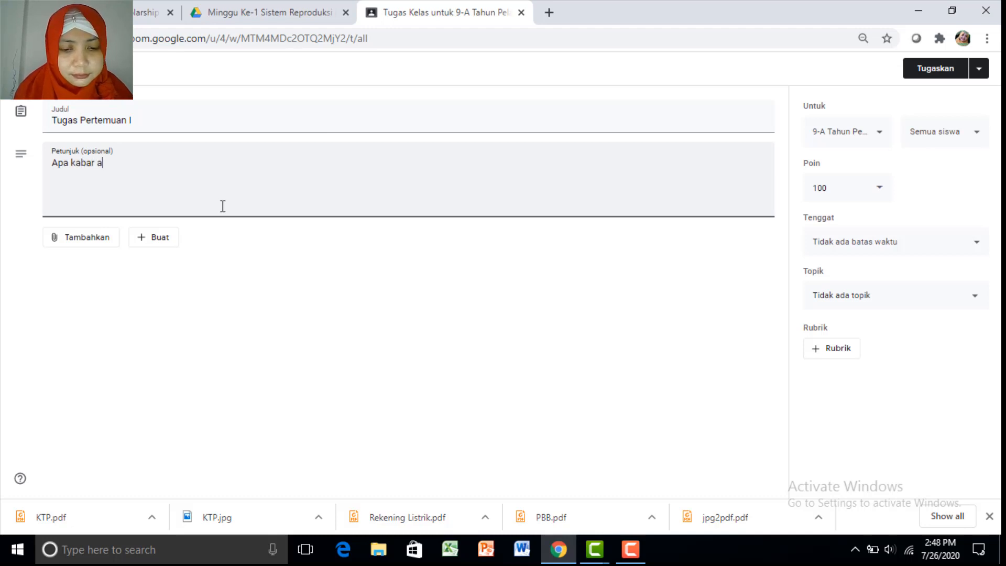
type(" kabar anak-anak")
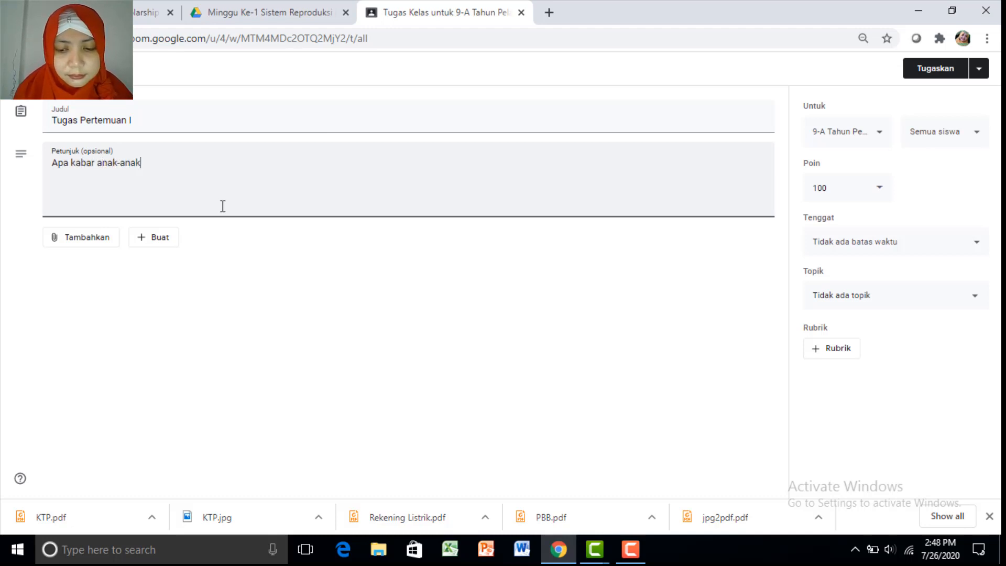
type("? sem")
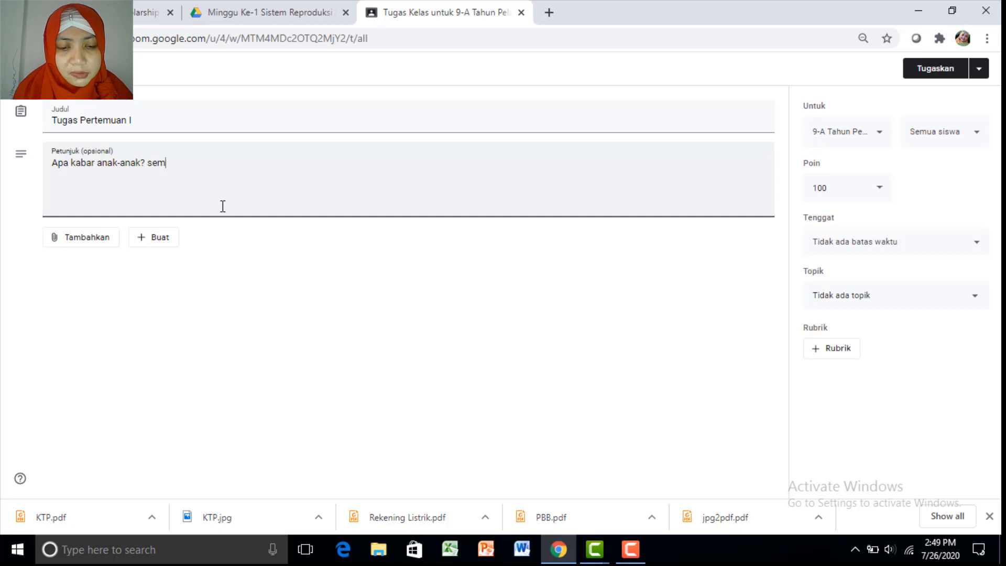
type("oga sehat wa")
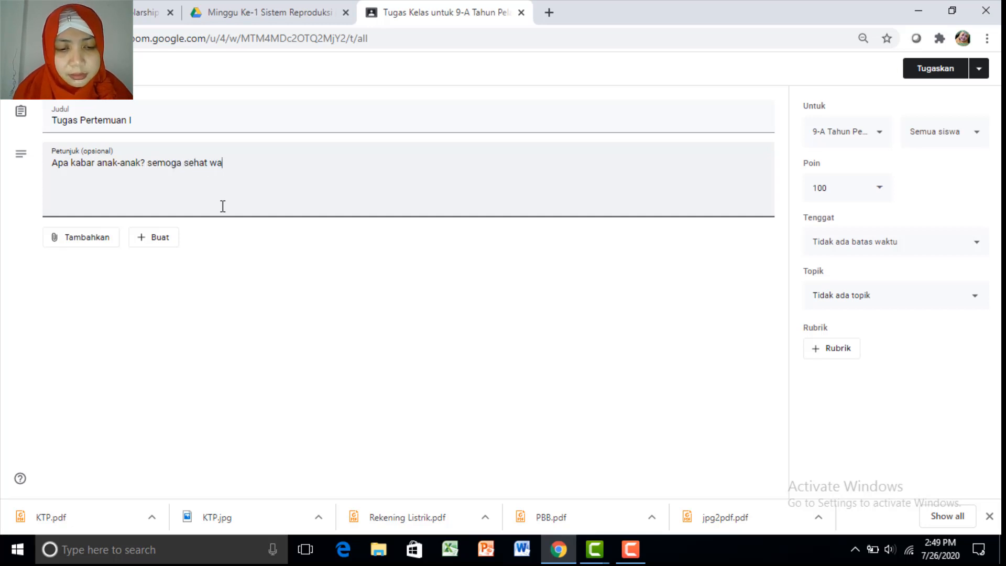
key("BackSpace")
key("BackSpace")
type("semuanya")
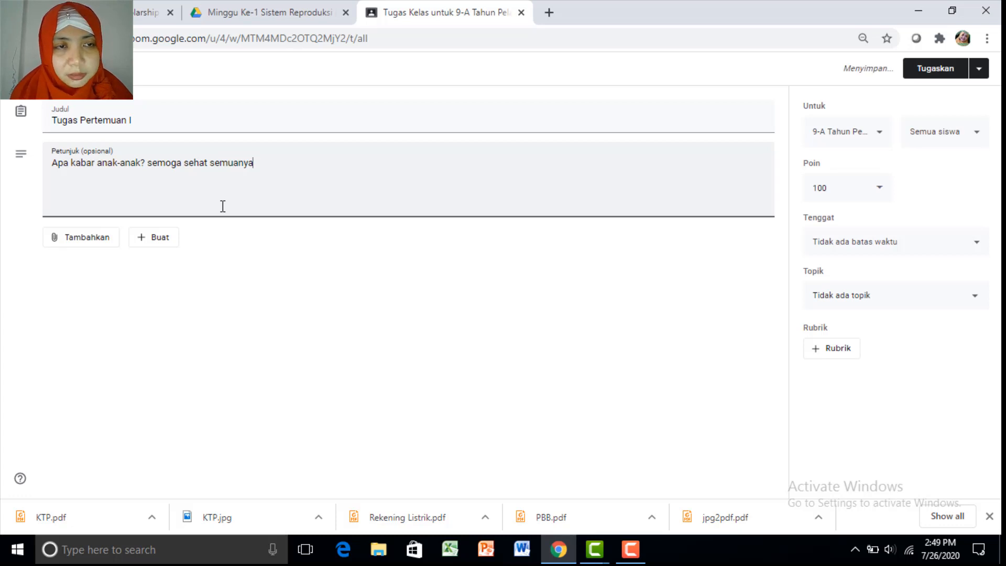
type(",")
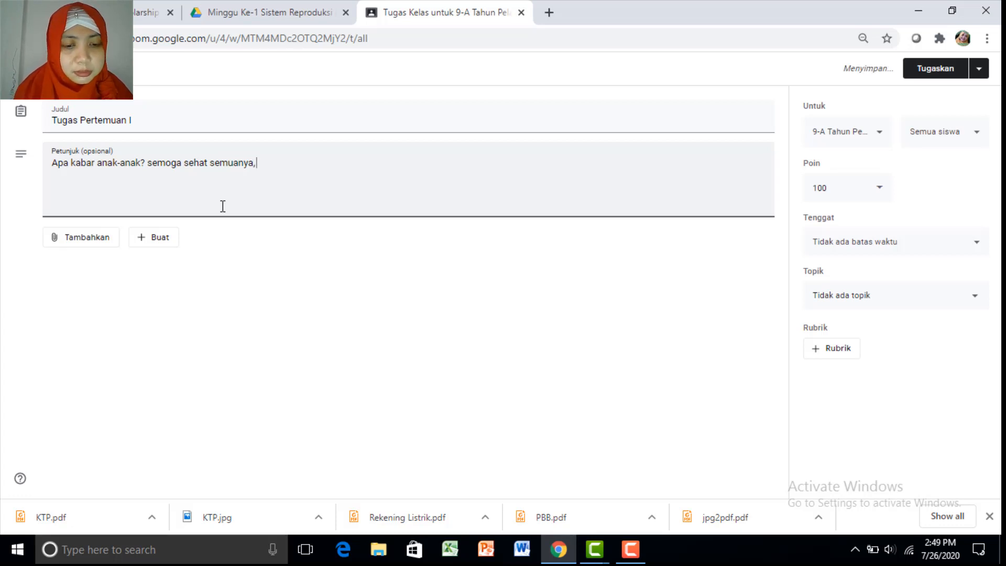
type(" tujuan")
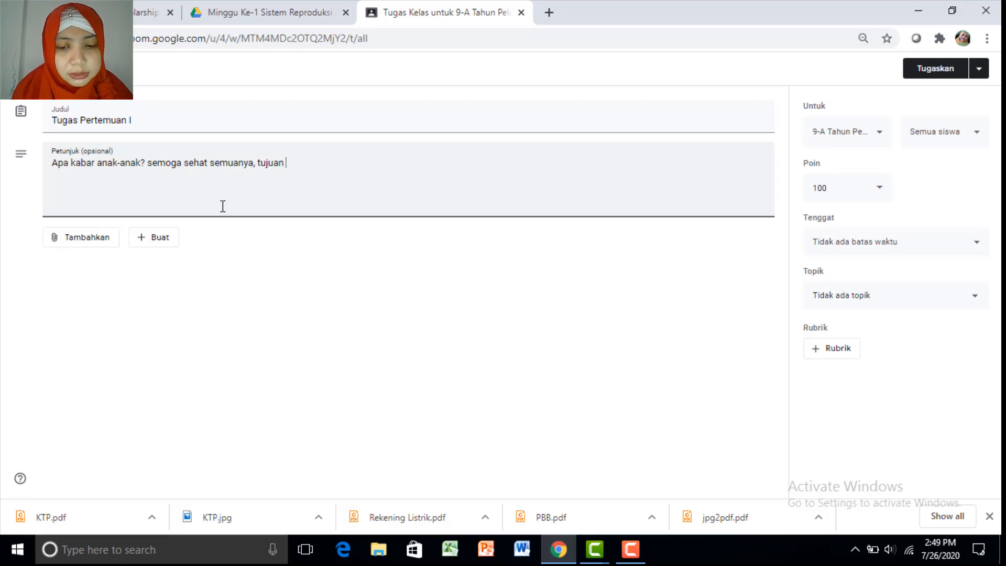
type(" pembelajaran kali ini")
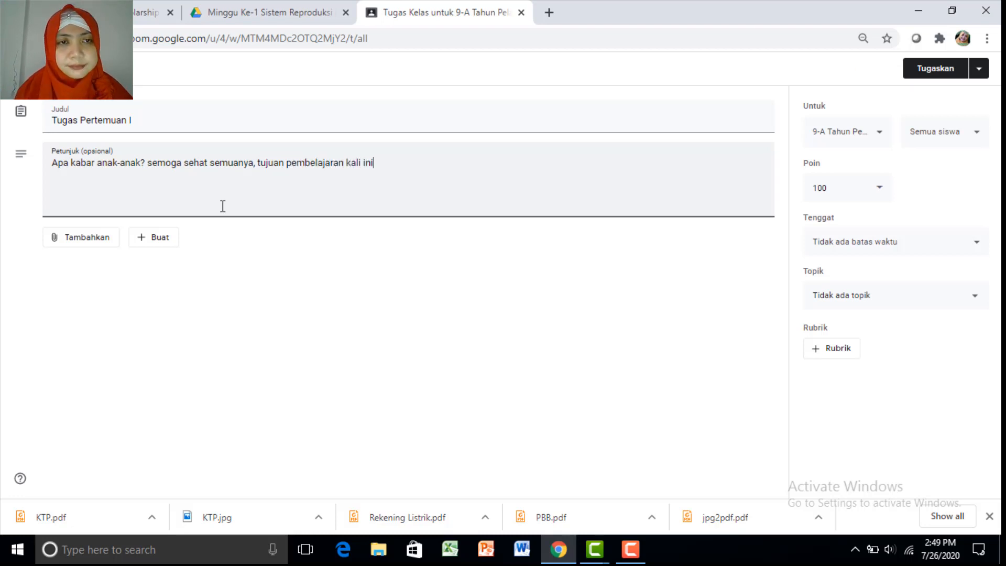
type(":")
Paste the three learning objectives, remove the colon after 'kali ini', and add blank lines below
key("ctrl+v")
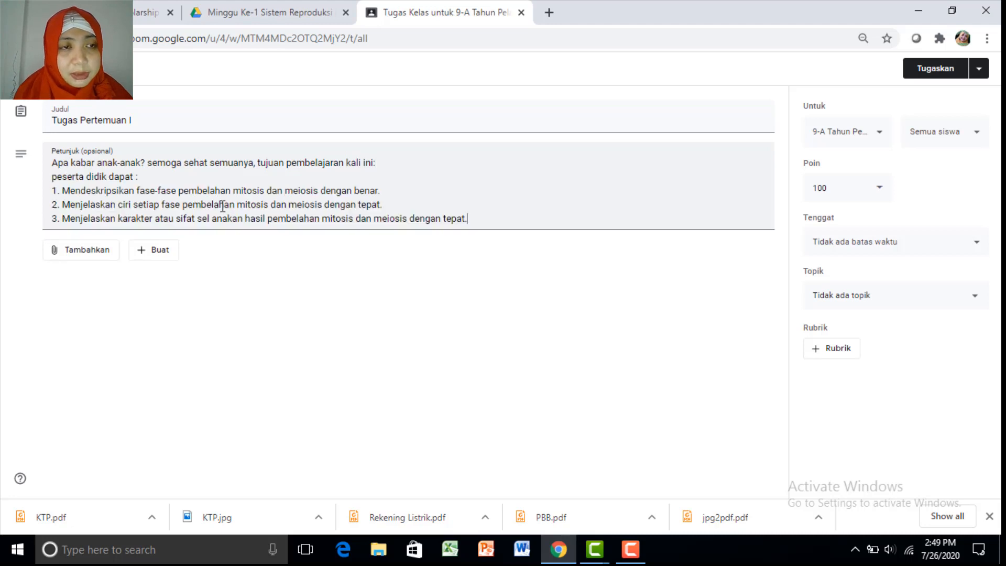
left_click(378, 166)
key("BackSpace")
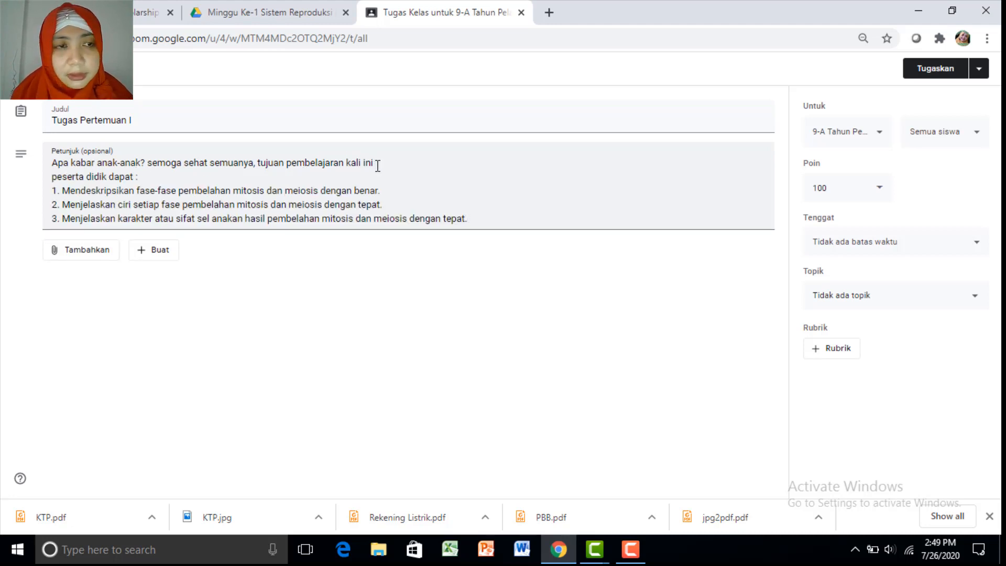
left_click(496, 218)
key("Return")
key("Return")
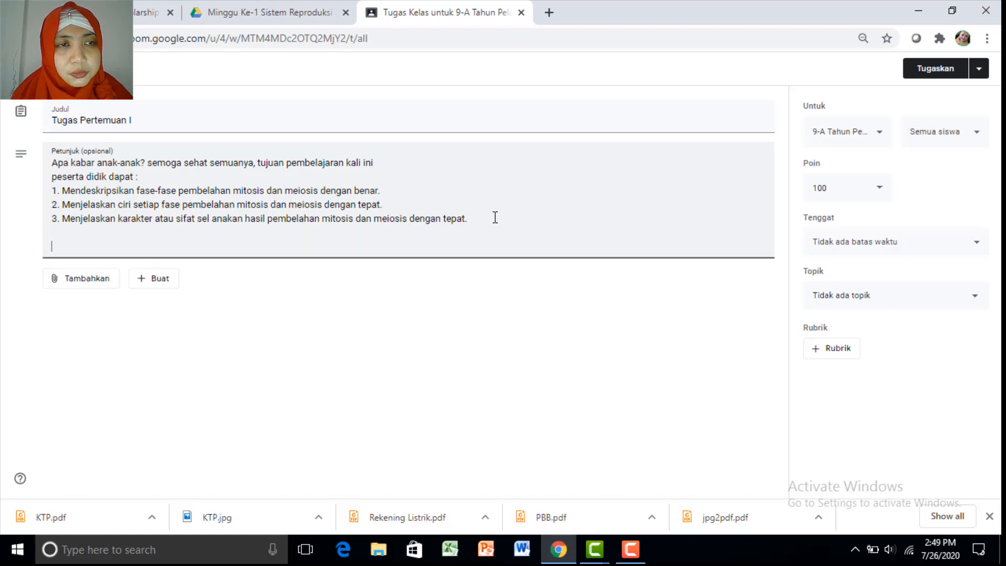
Return to the RPP lesson plan preview and scroll down to the INTI activities
left_click(293, 15)
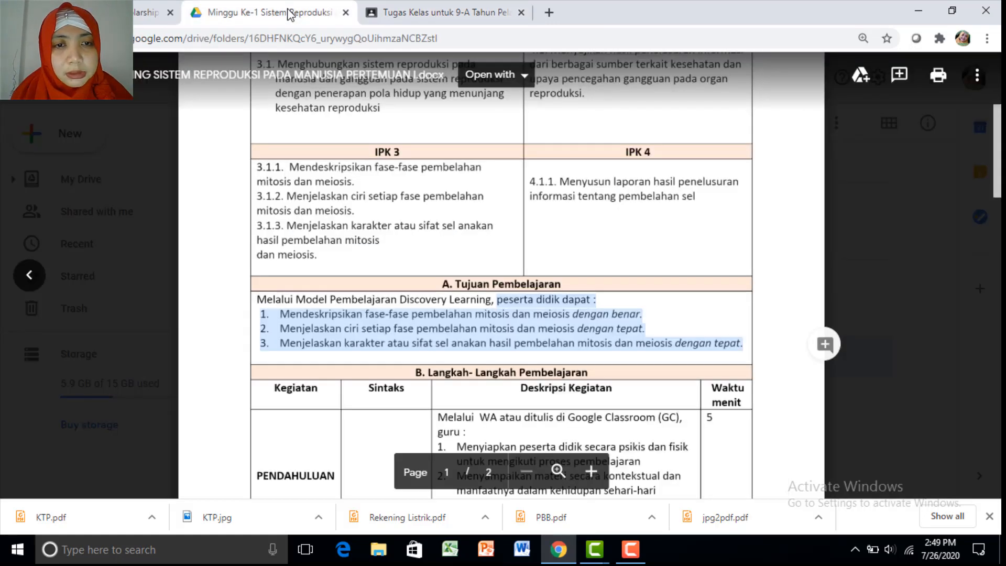
scroll(996, 157, "down", 7)
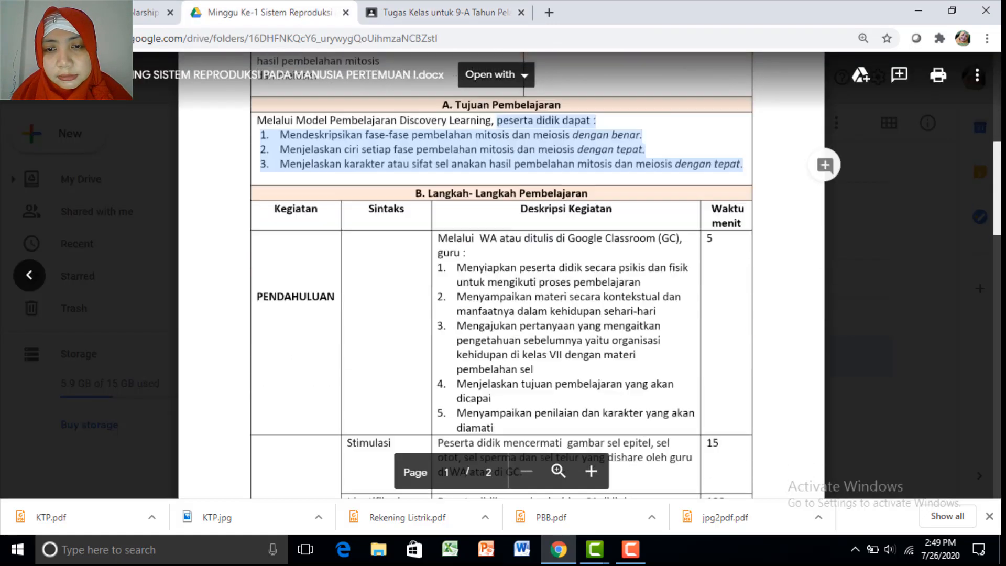
scroll(502, 275, "down", 3)
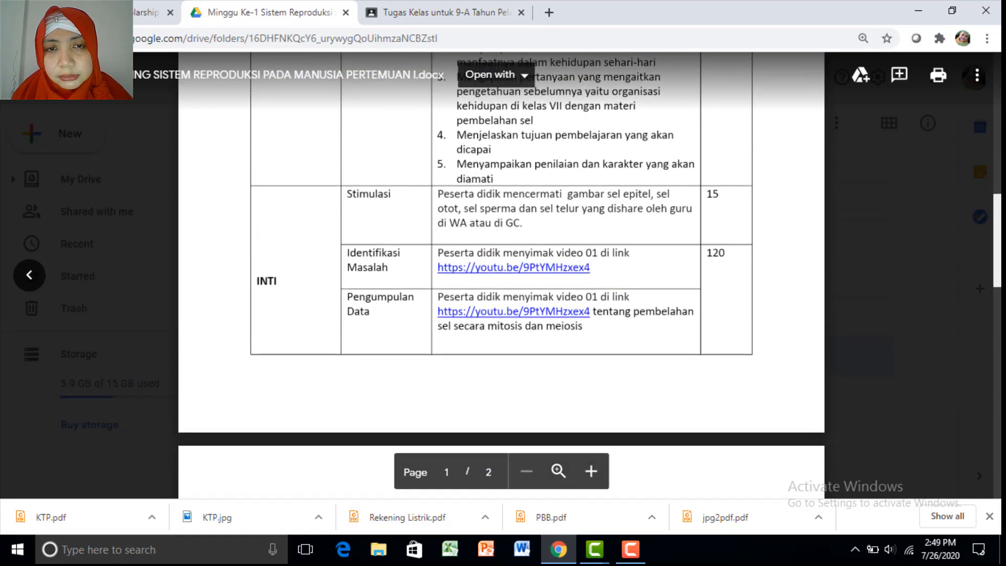
scroll(502, 276, "down", 1)
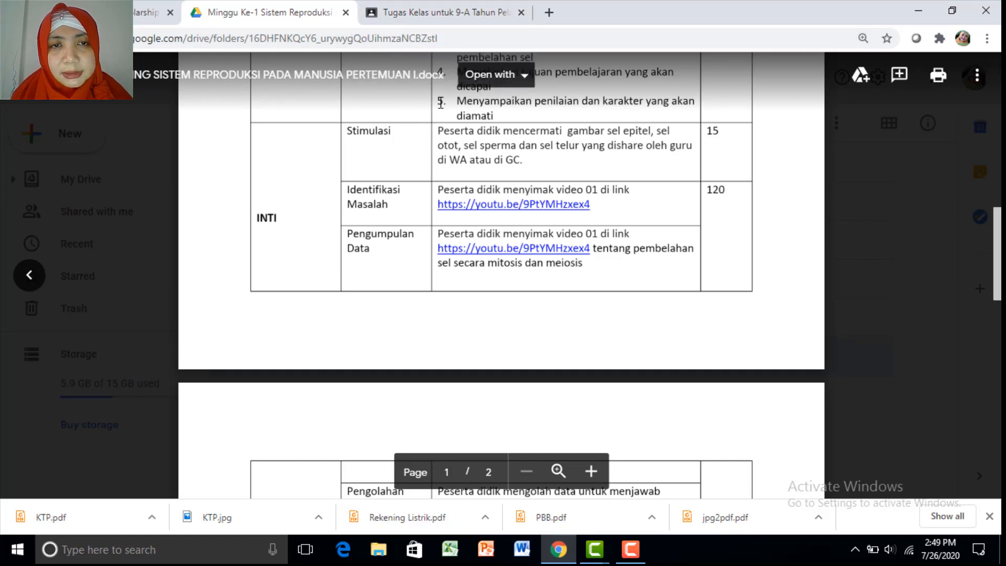
Write 'A. Amatilah gambar sel epitel di bawah ini.' on a new line below the objectives
left_click(417, 13)
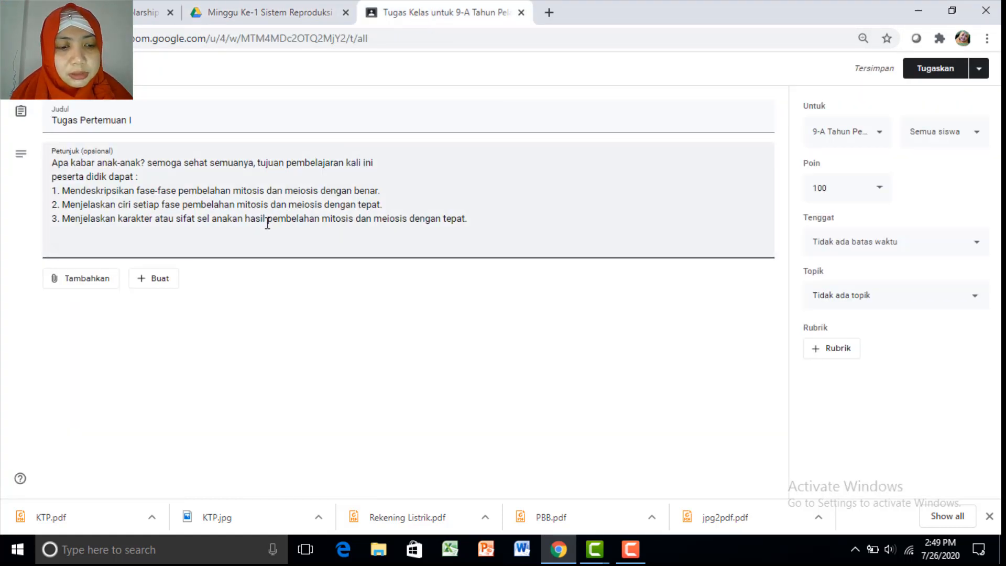
type("Ama")
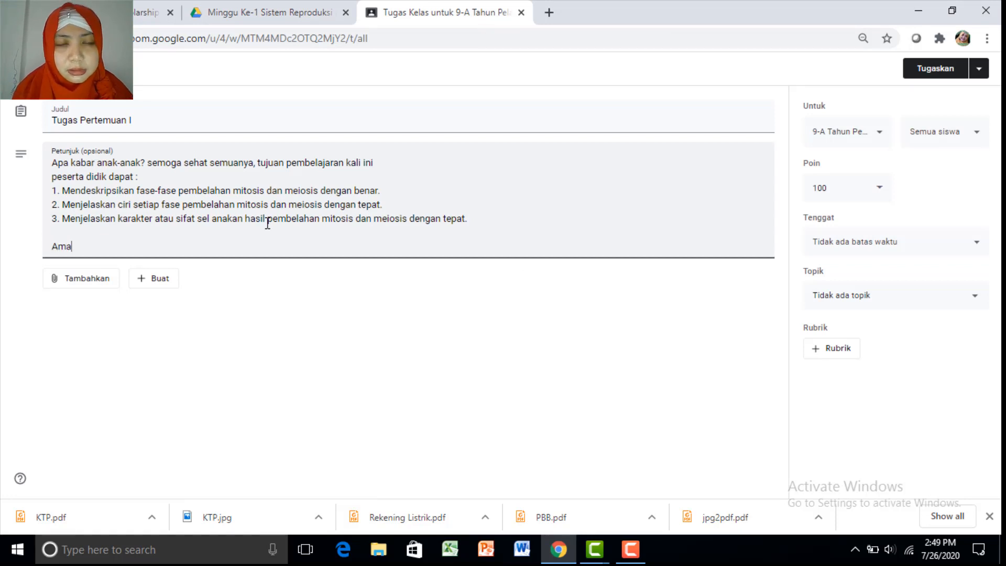
key("BackSpace")
key("BackSpace")
key("BackSpace")
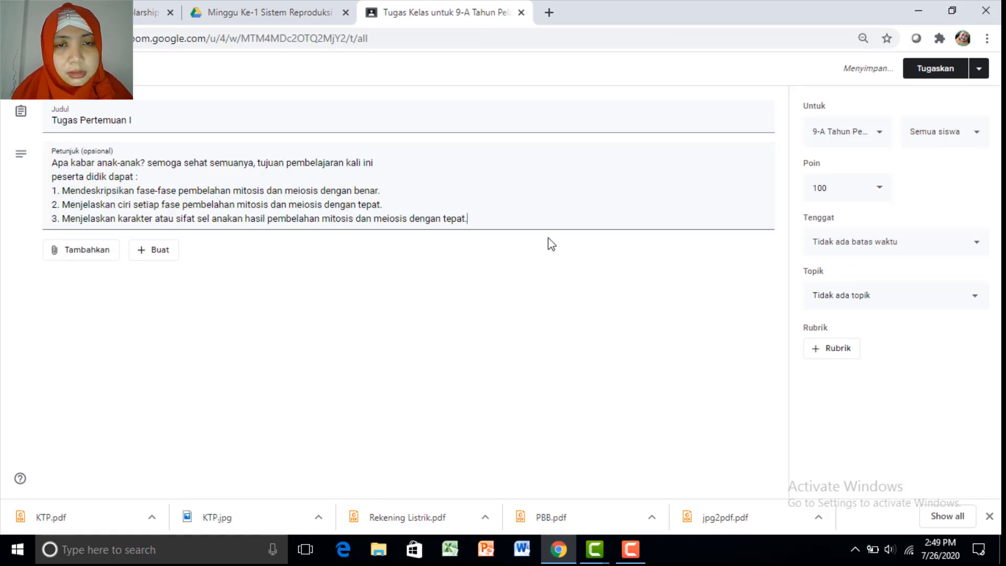
key("Return")
key("Return")
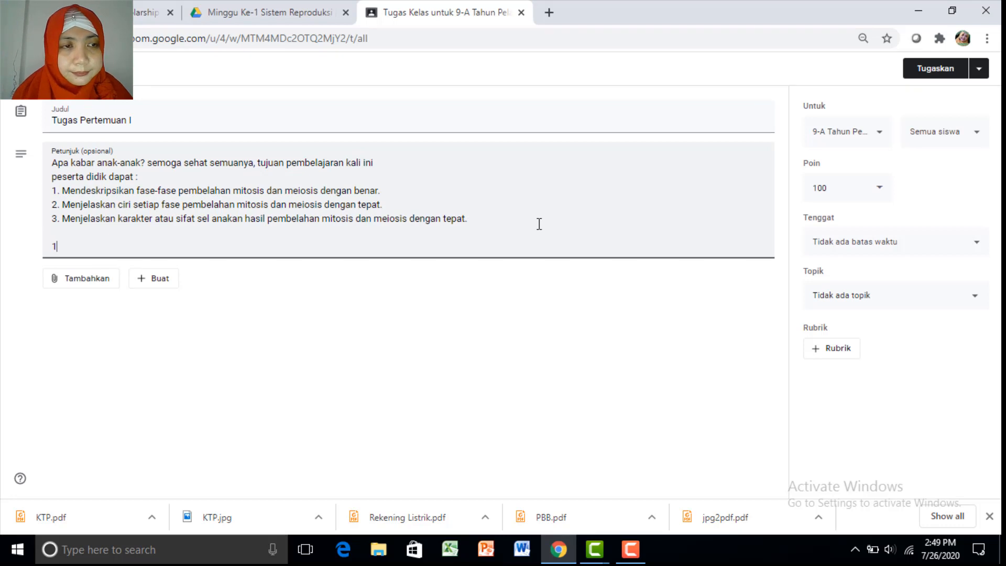
key("BackSpace")
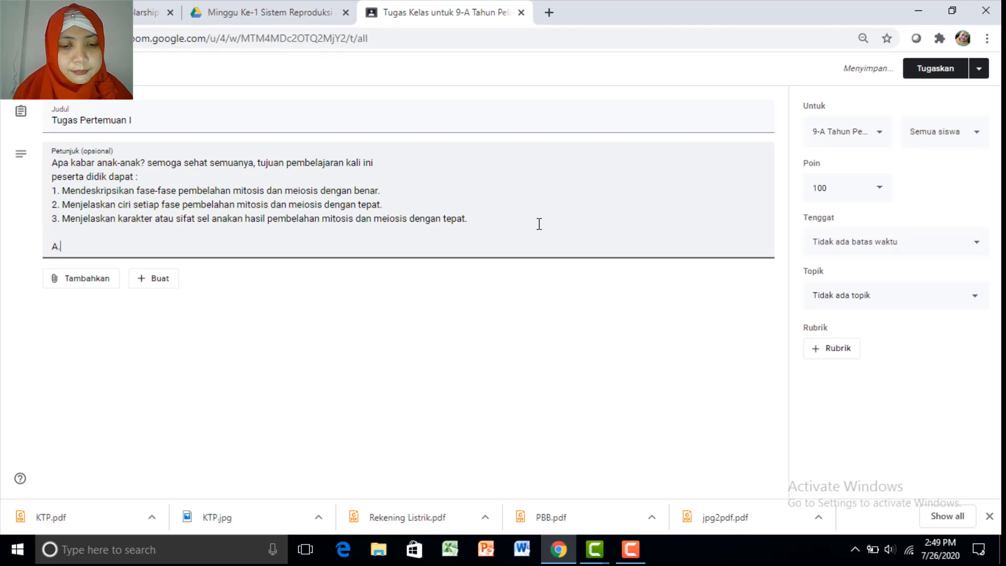
type("Amatilah gam")
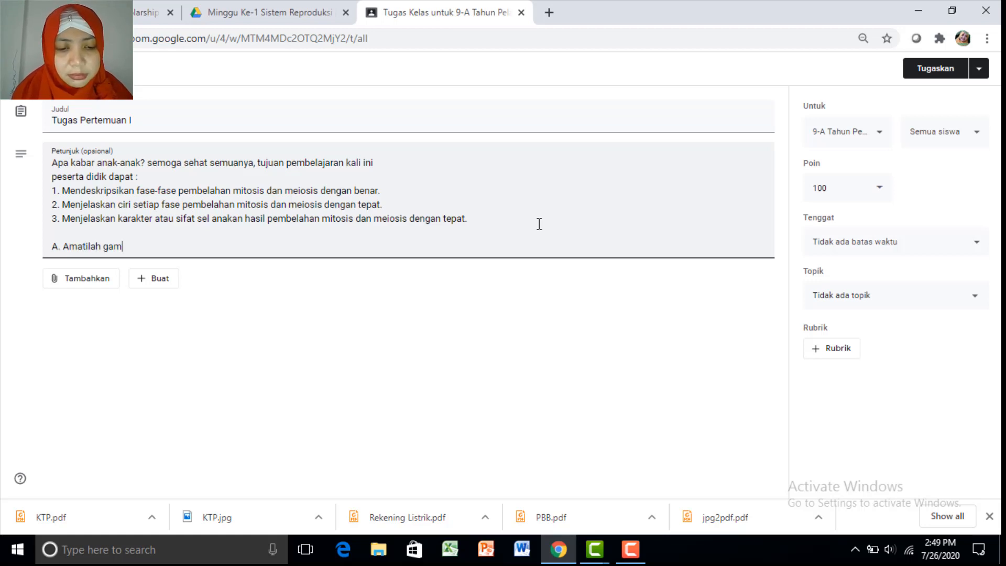
type("bar sel e")
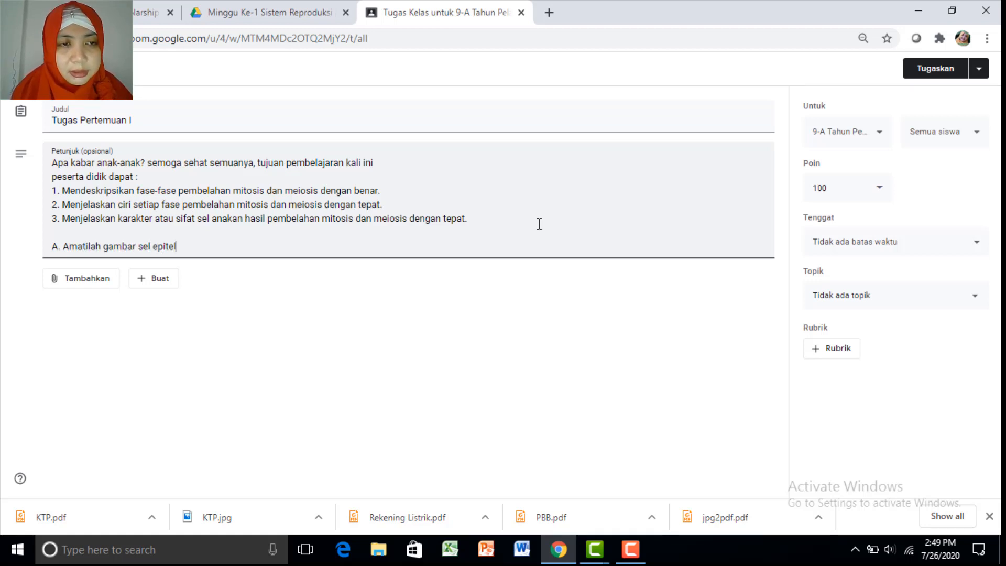
type("pitel di")
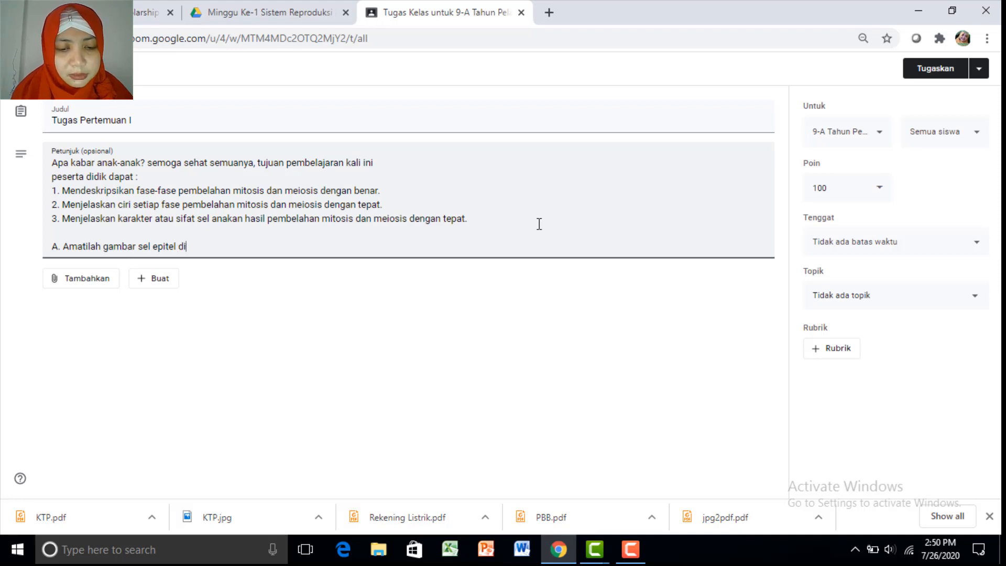
type(" bawah ini")
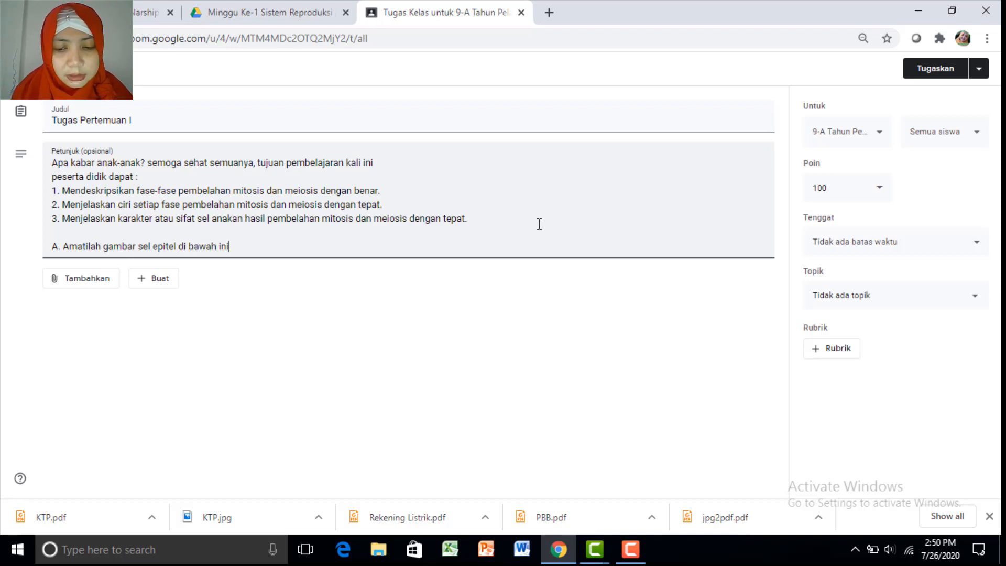
type(".")
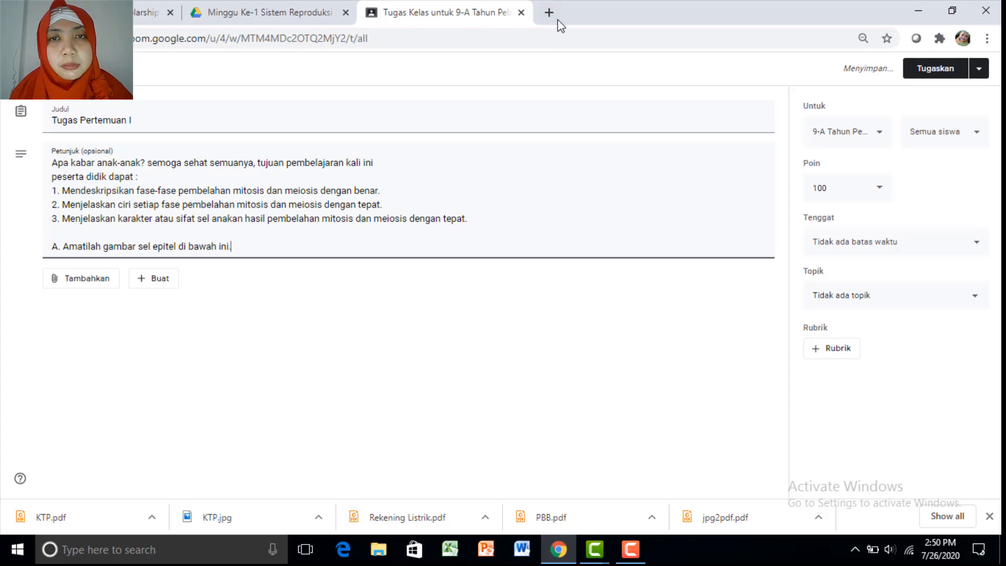
left_click(551, 14)
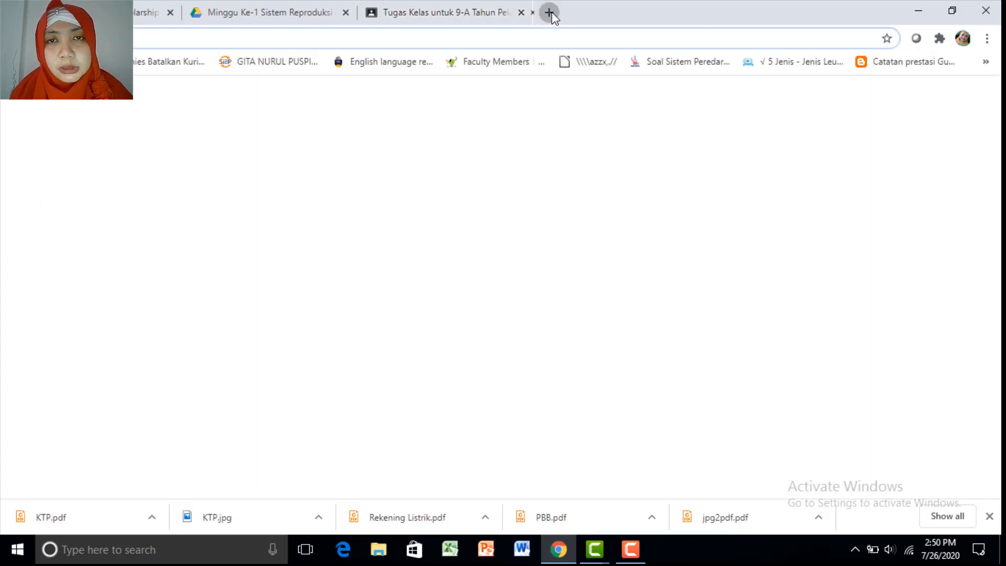
Search Google for 'sel epitel' to find epithelial cell images
left_click(540, 40)
type("sel e")
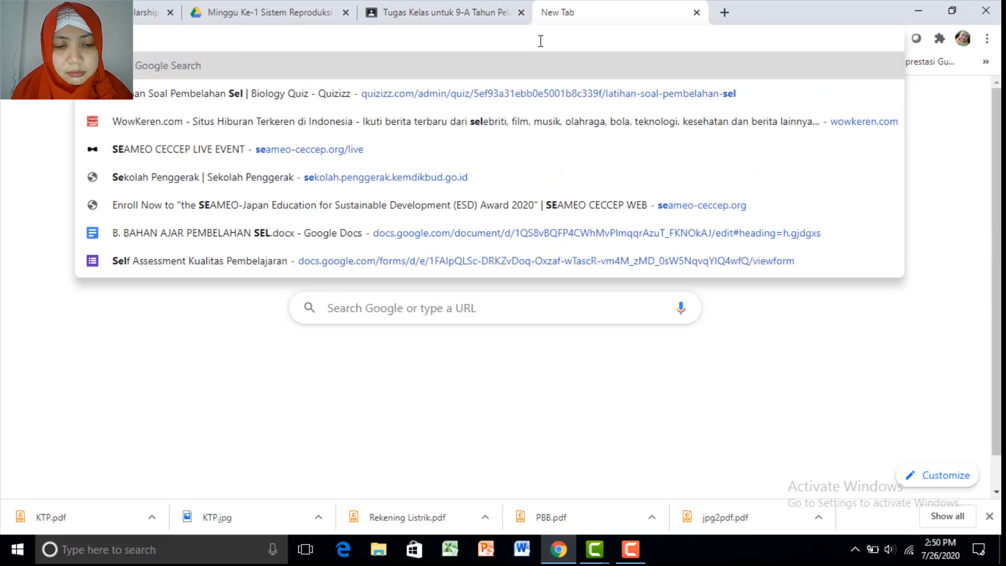
type("pite")
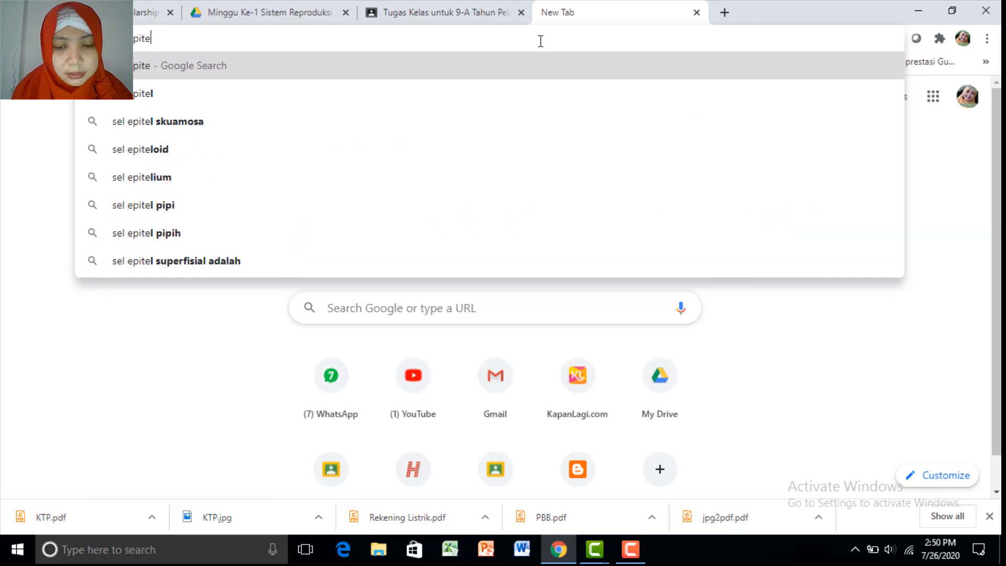
type("l")
key("Return")
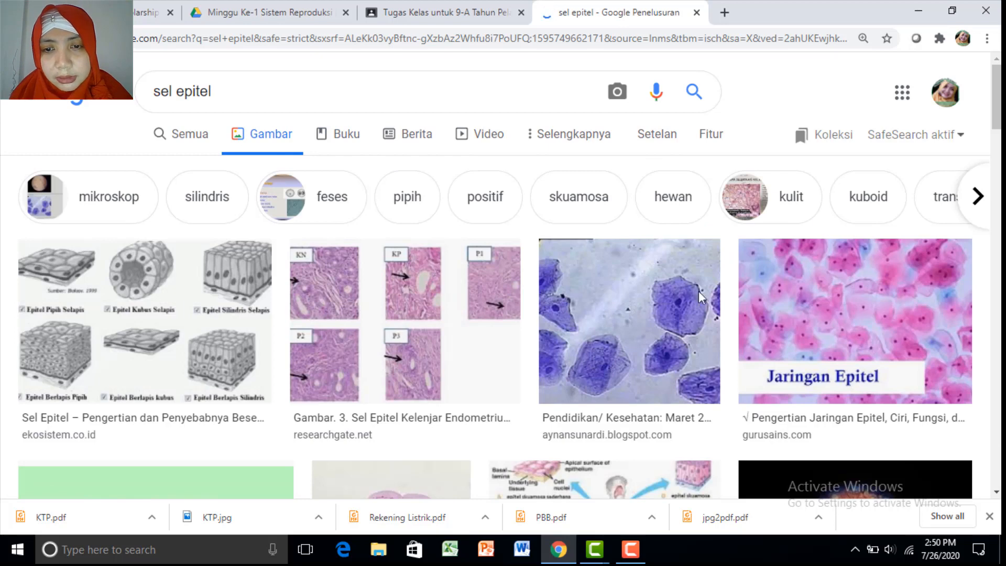
Enlarge the purple epithelial cell image and open its sharing options to get the link
left_click(657, 294)
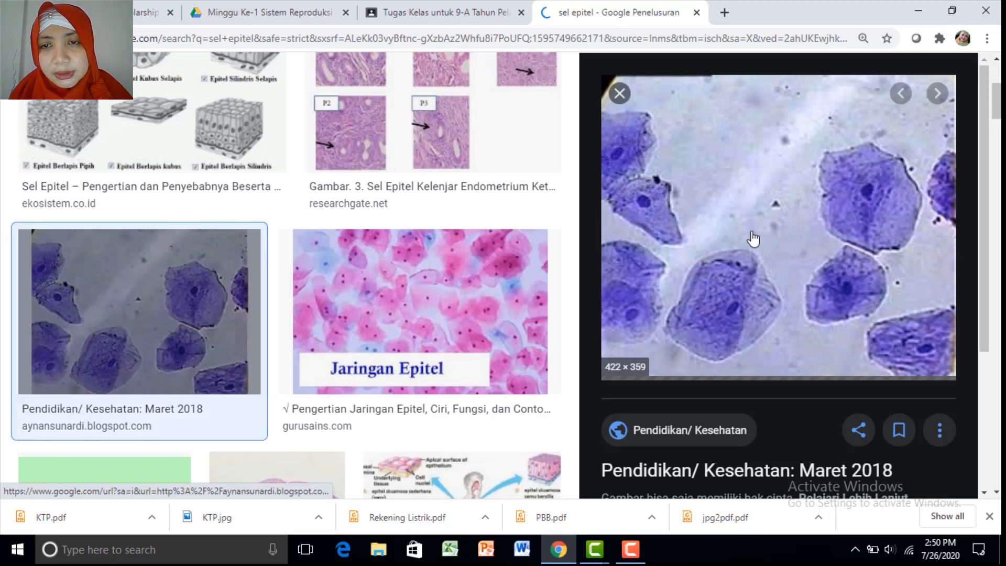
right_click(752, 233)
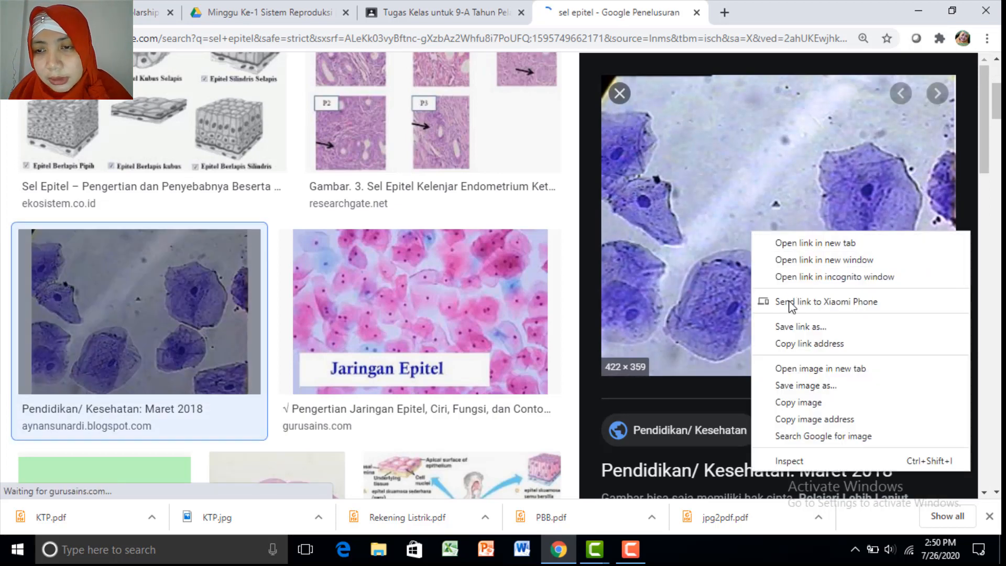
left_click(806, 386)
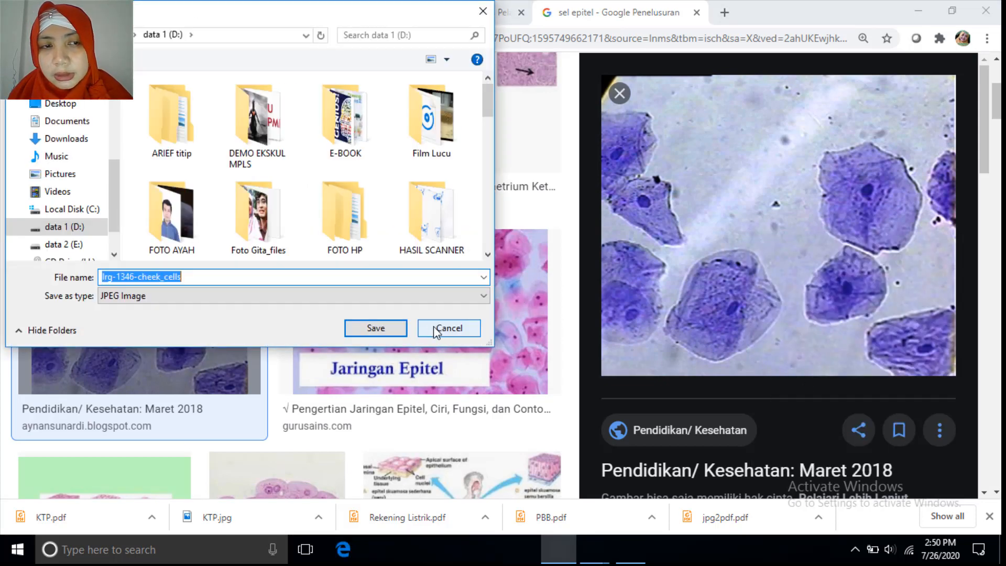
left_click(447, 328)
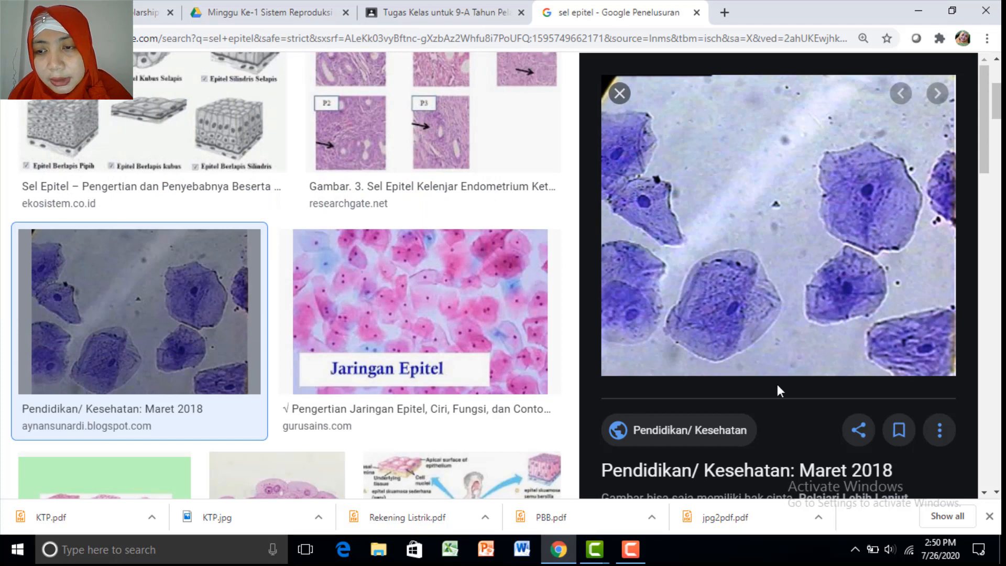
left_click(859, 430)
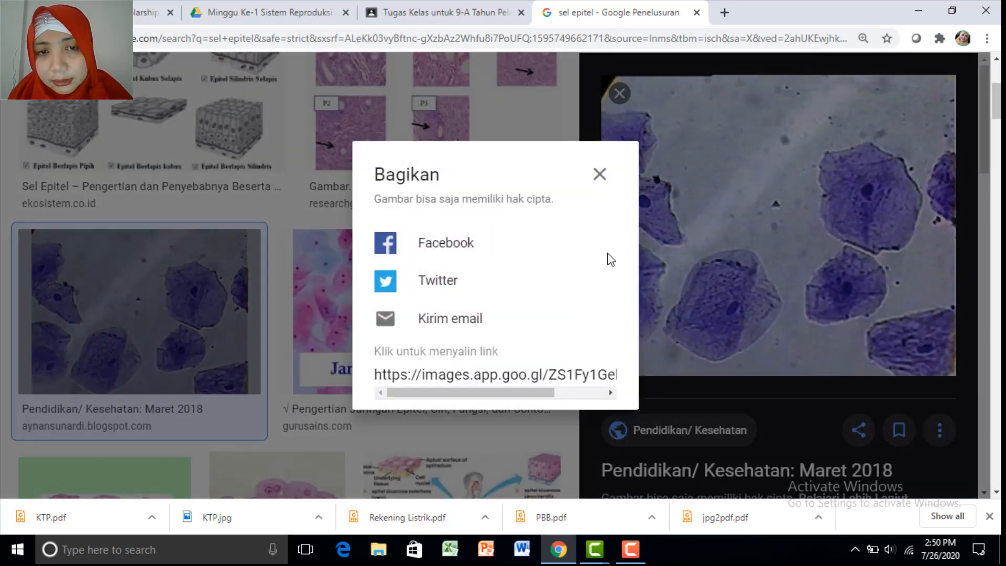
left_click(375, 373)
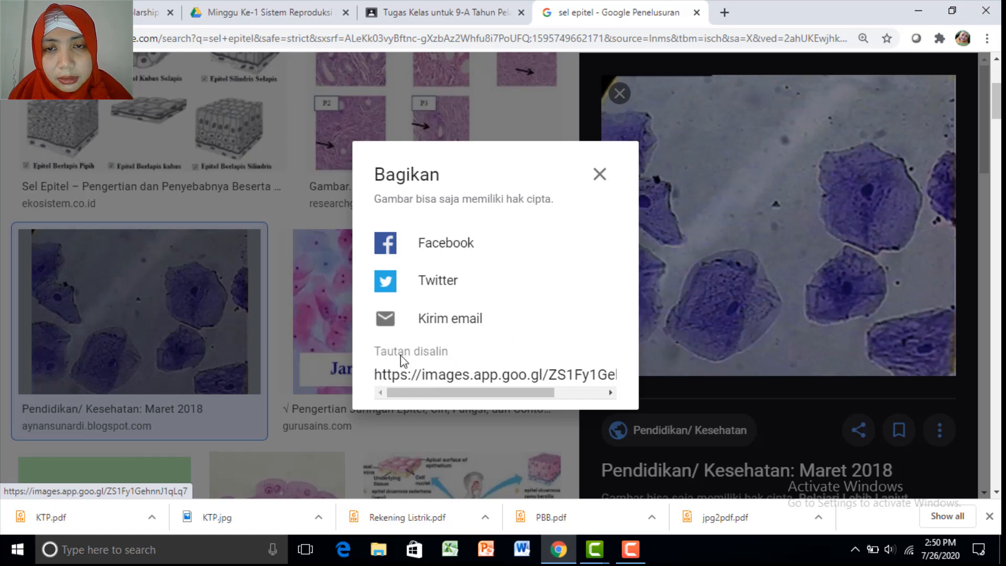
left_click(600, 174)
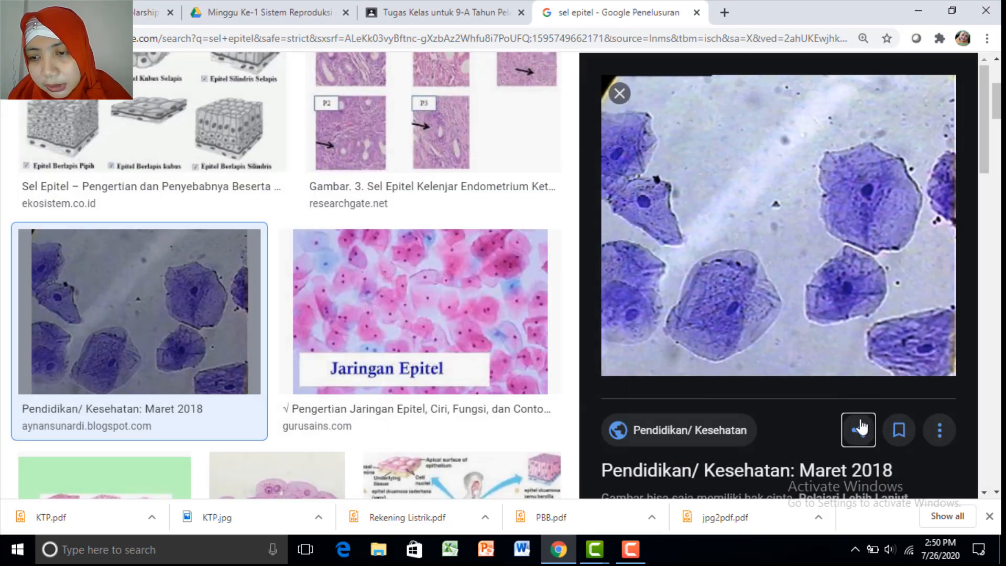
Select and copy the image's share link from the Bagikan dialog
left_click(862, 429)
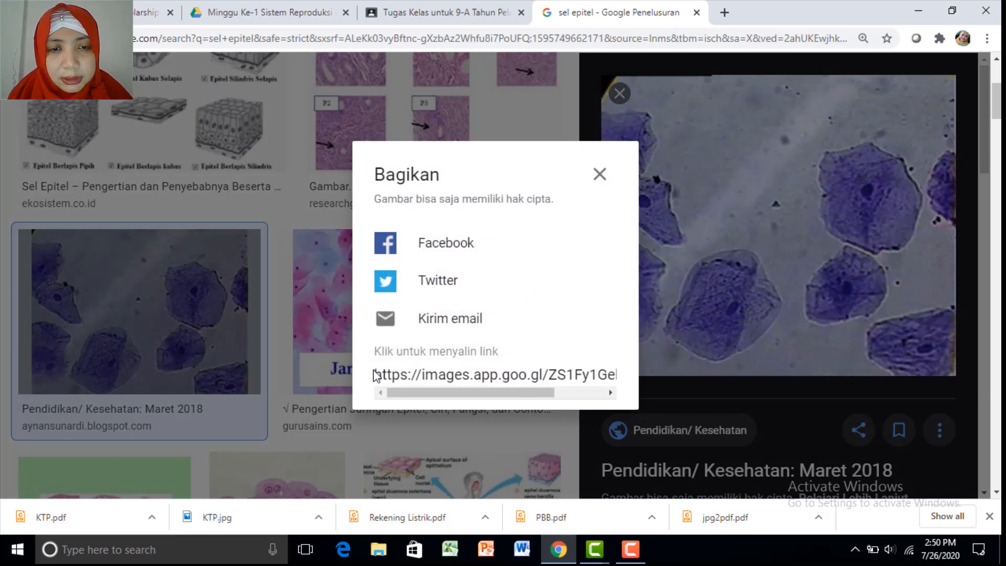
left_click_drag(376, 375, 635, 384)
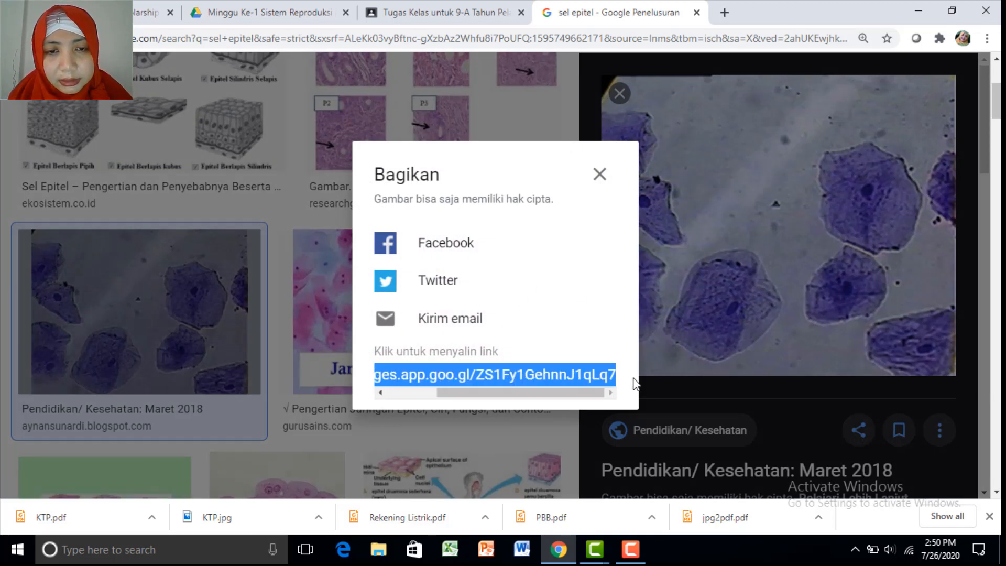
right_click(580, 376)
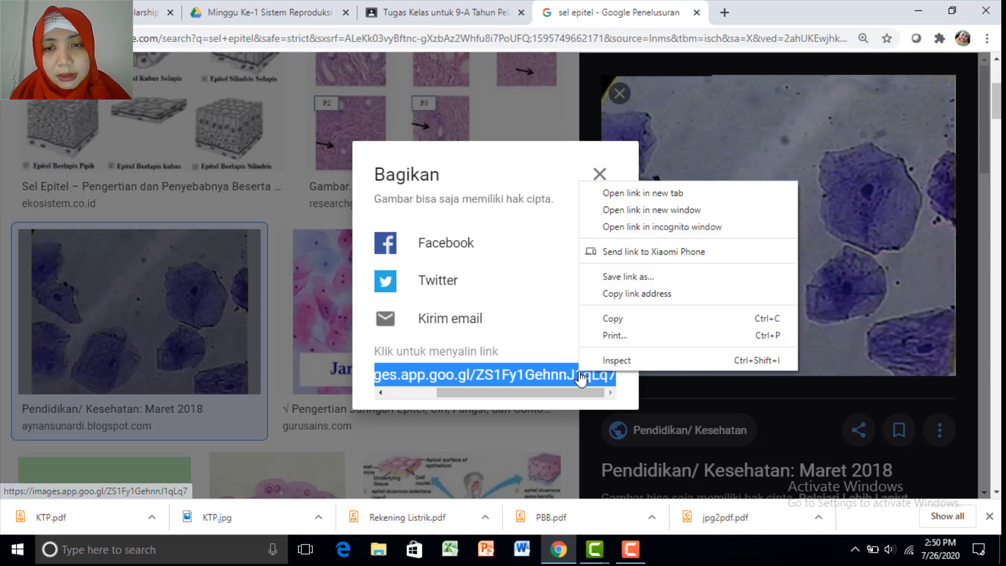
left_click(624, 321)
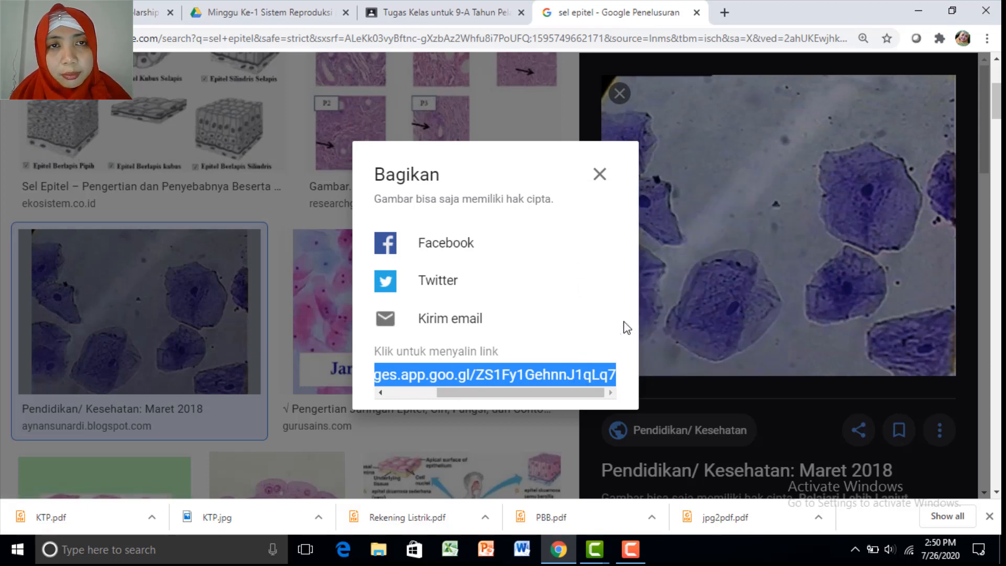
left_click(444, 13)
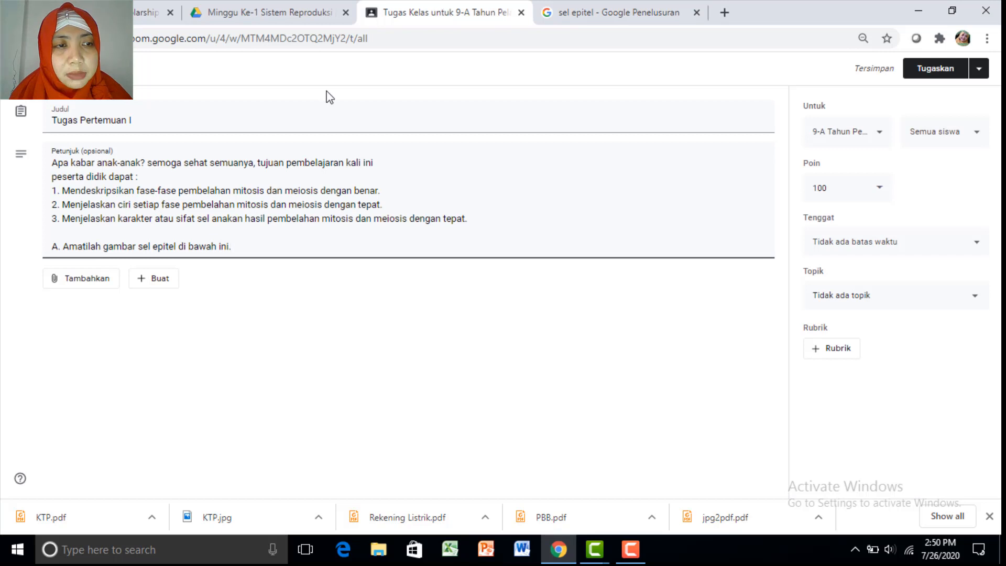
Attach the copied epithelial cell image share link to the assignment as a Link
left_click(102, 287)
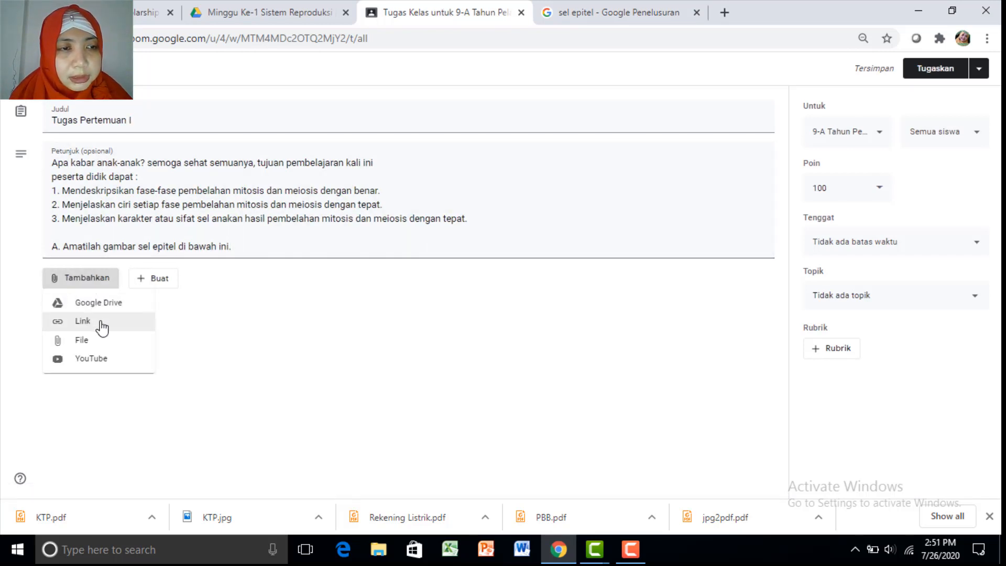
left_click(101, 326)
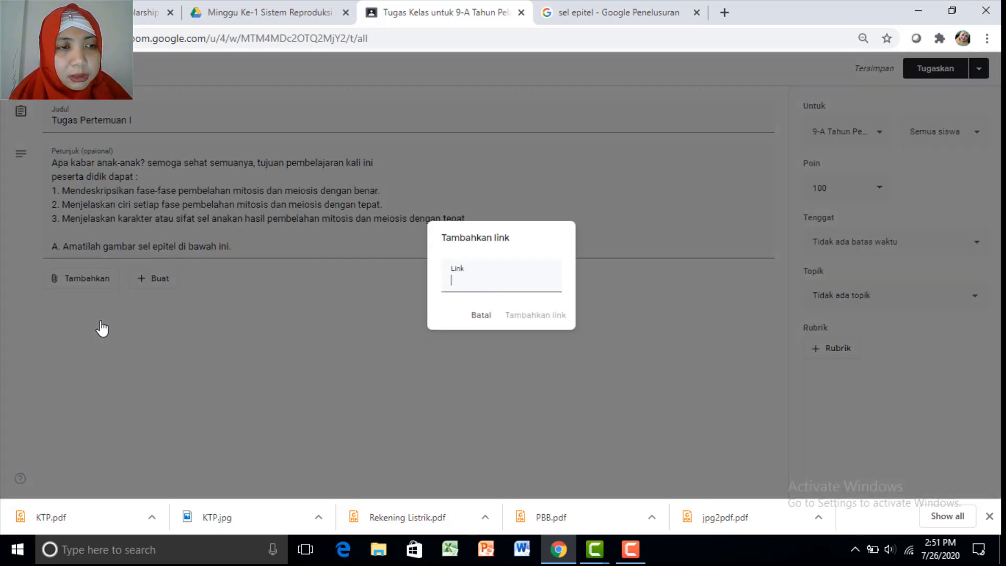
right_click(456, 278)
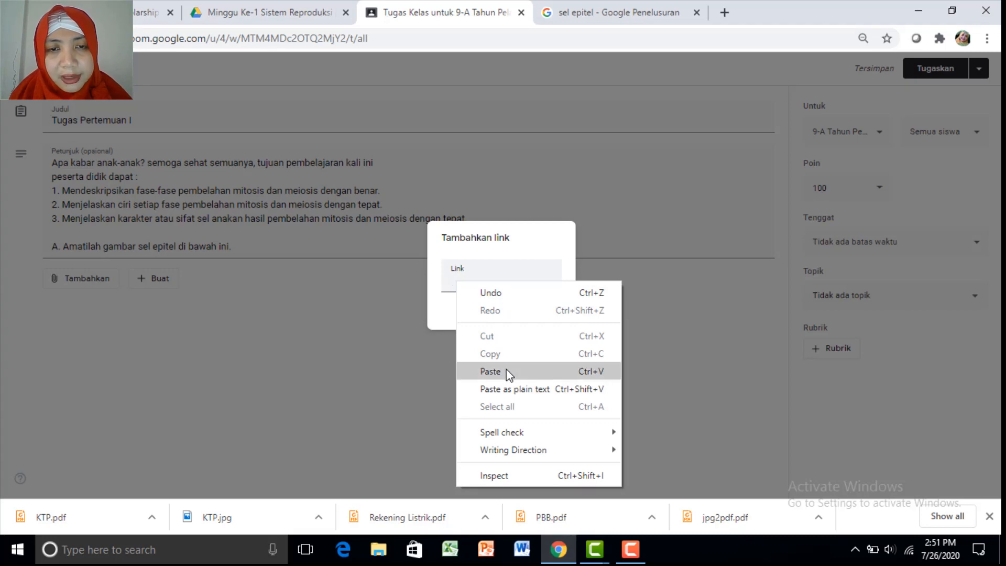
left_click(490, 371)
left_click(531, 318)
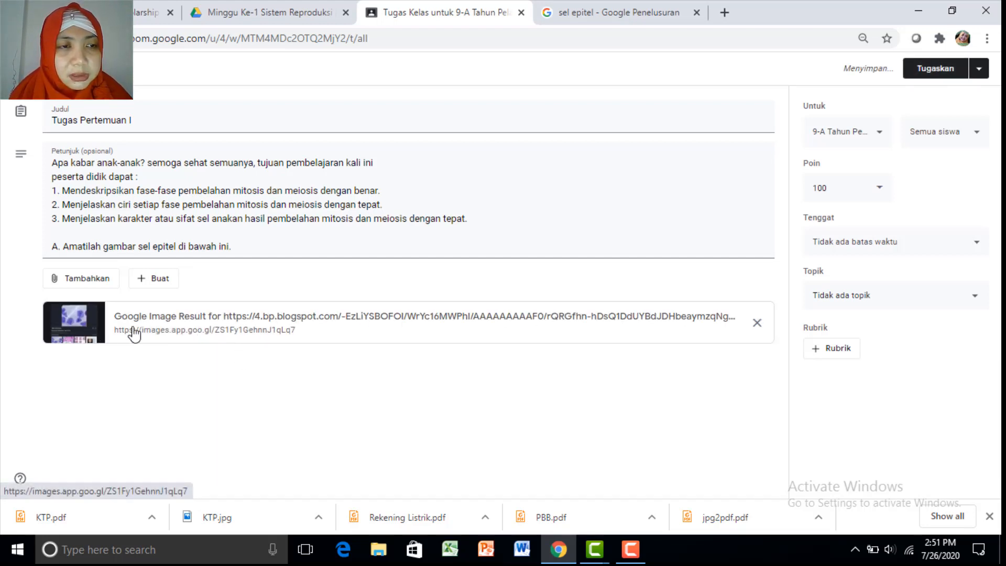
Append 'di ruang' after 'epitel' in step A
left_click(178, 248)
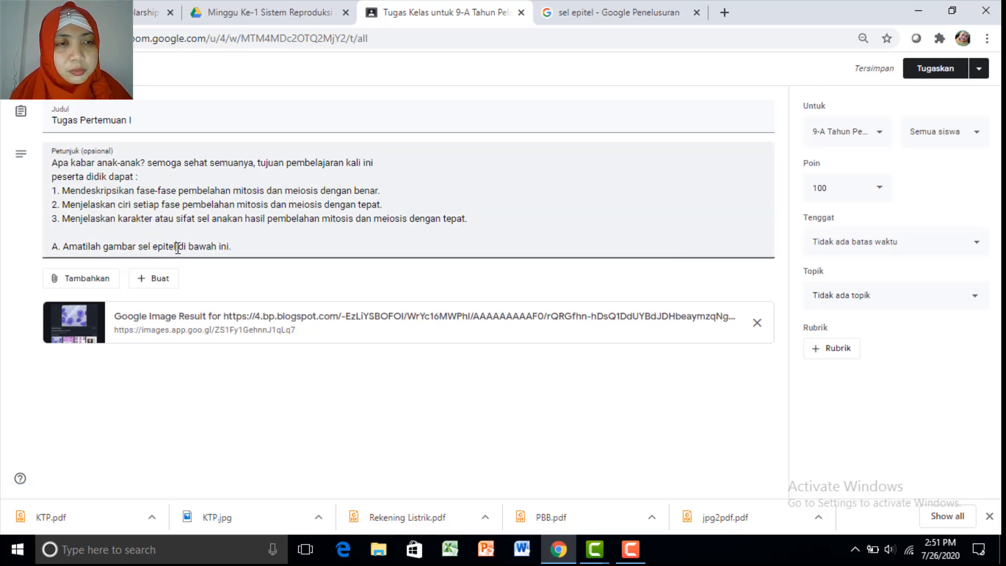
type("di ruang  di")
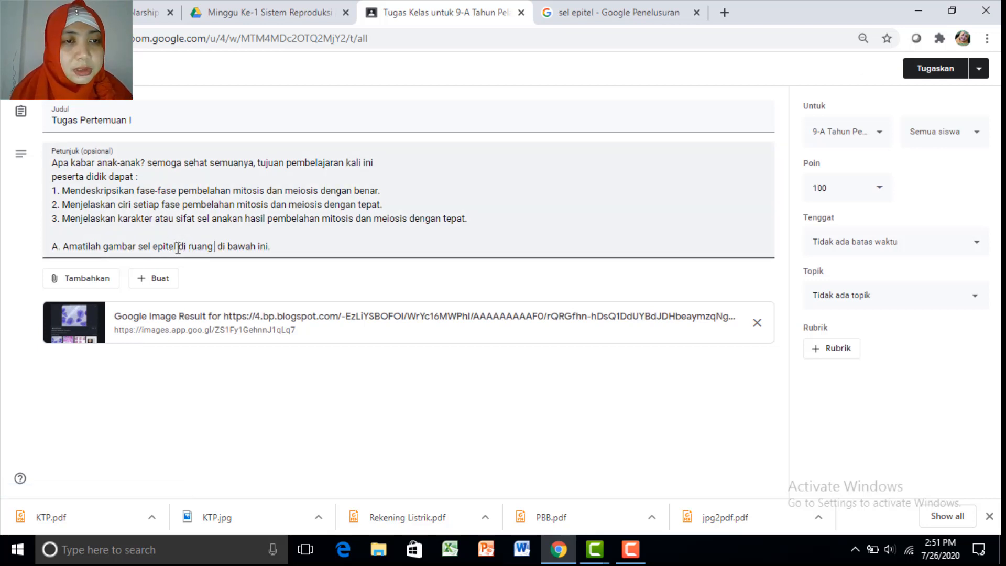
key("BackSpace")
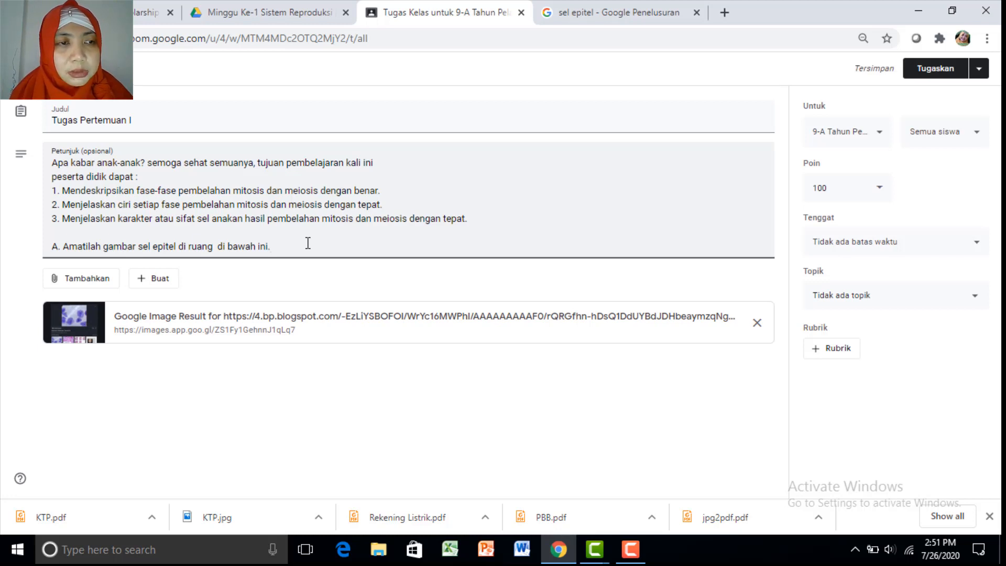
Add step 'B. Simaklah tayangan video tentang Pembelahan Sel di bawah.' on a new line
key("Return")
type("B. S")
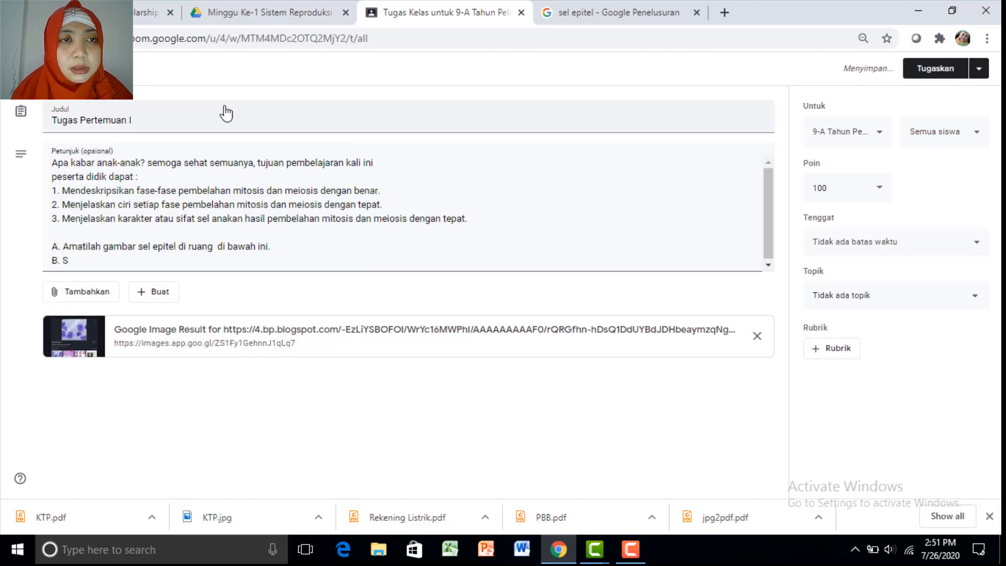
left_click(262, 13)
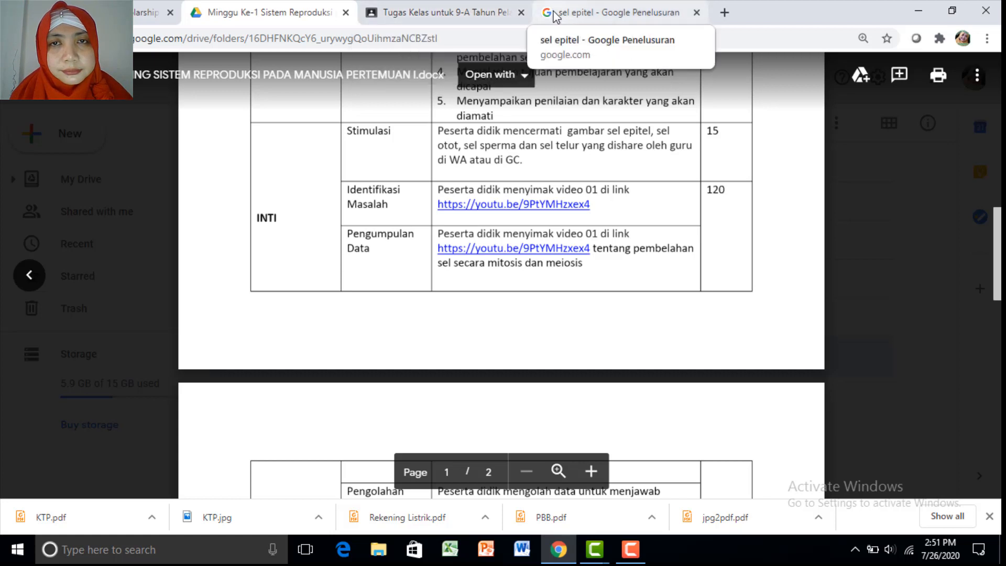
left_click(474, 15)
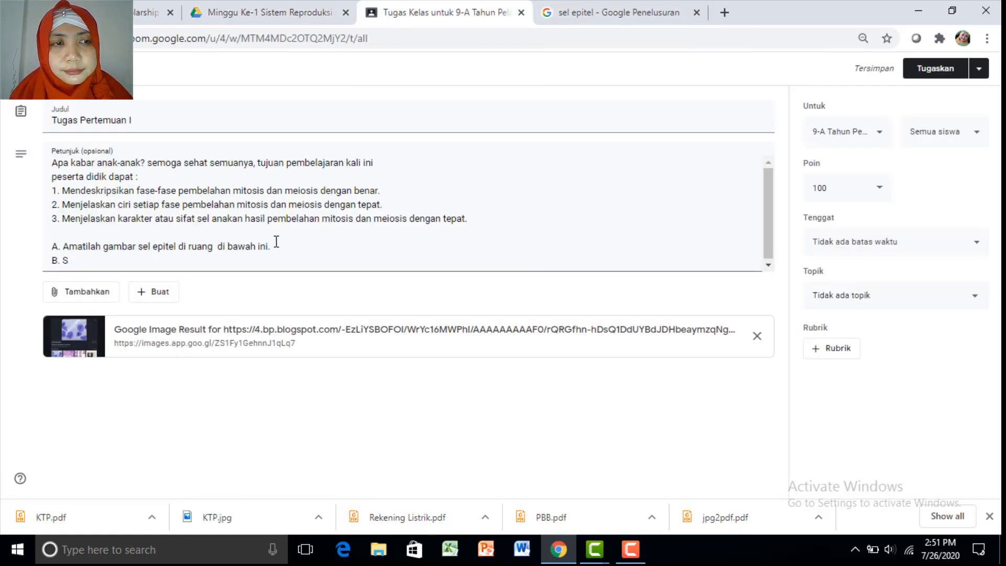
type("imaklah tayangan video tentang")
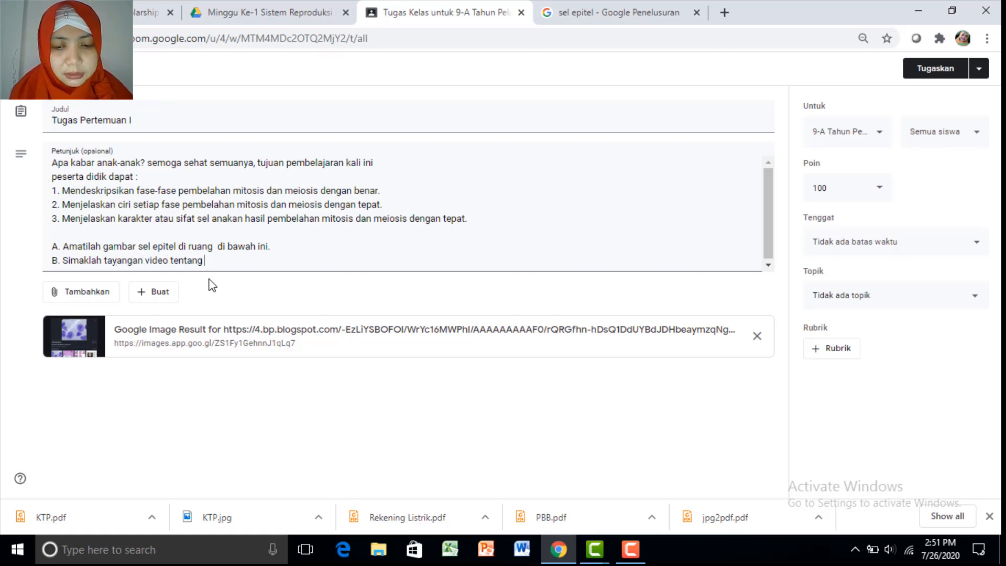
type("Pembelahan")
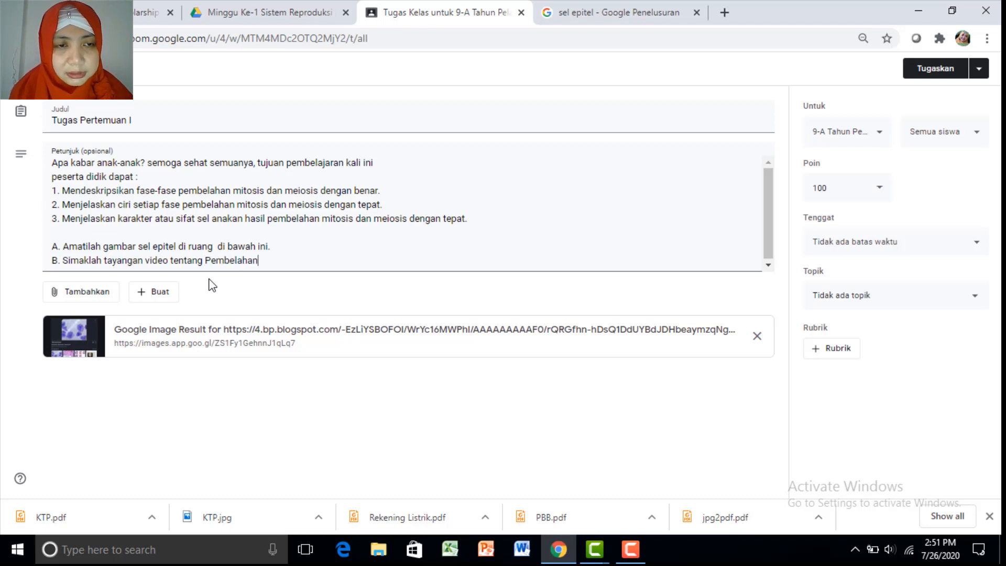
type(" Sel")
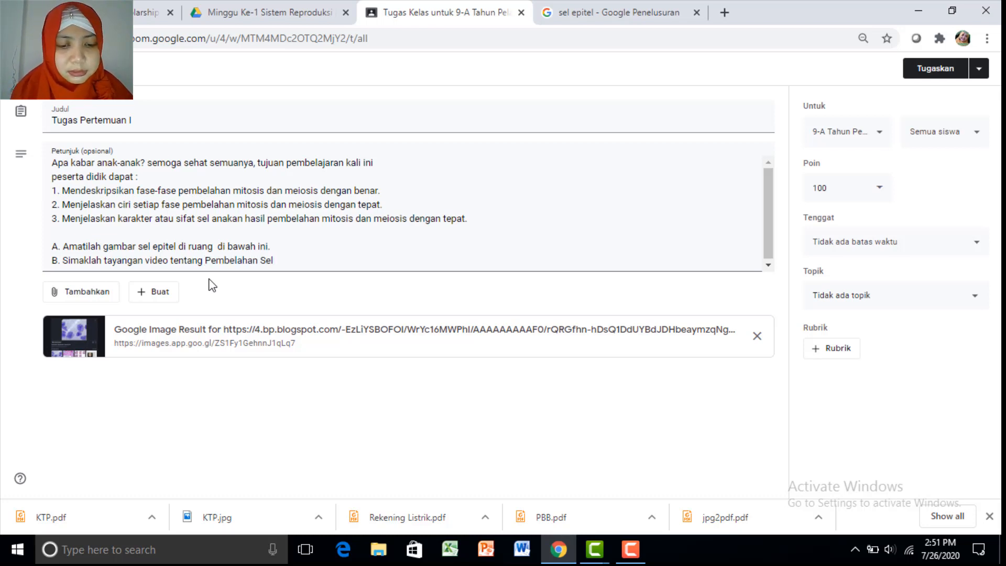
type(" di")
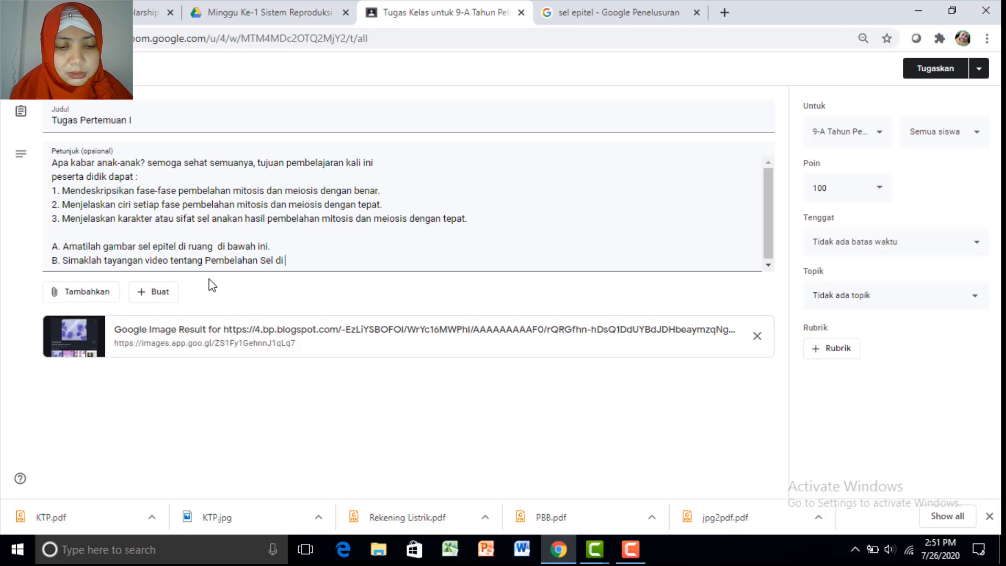
type(" bawah")
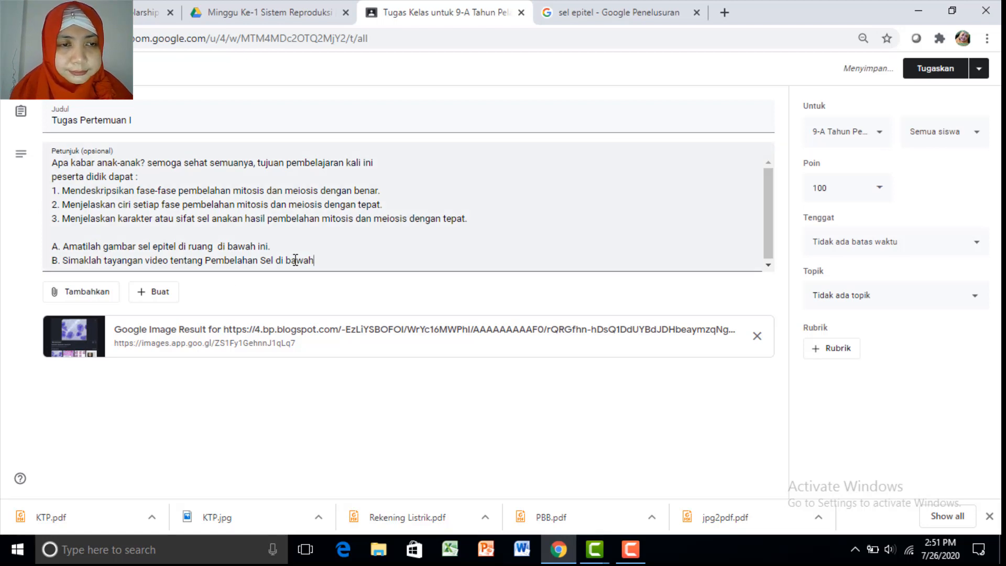
type(".")
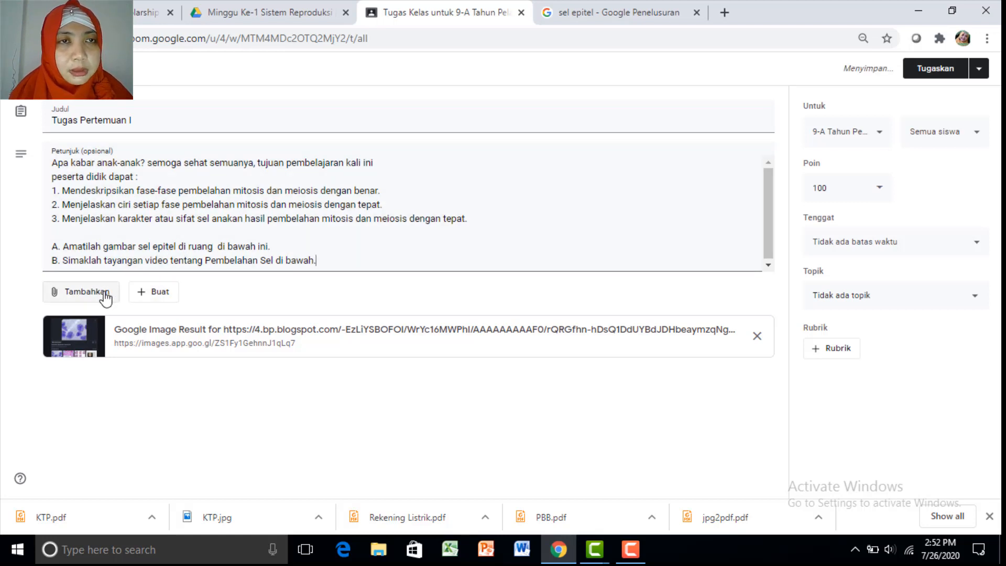
left_click(224, 16)
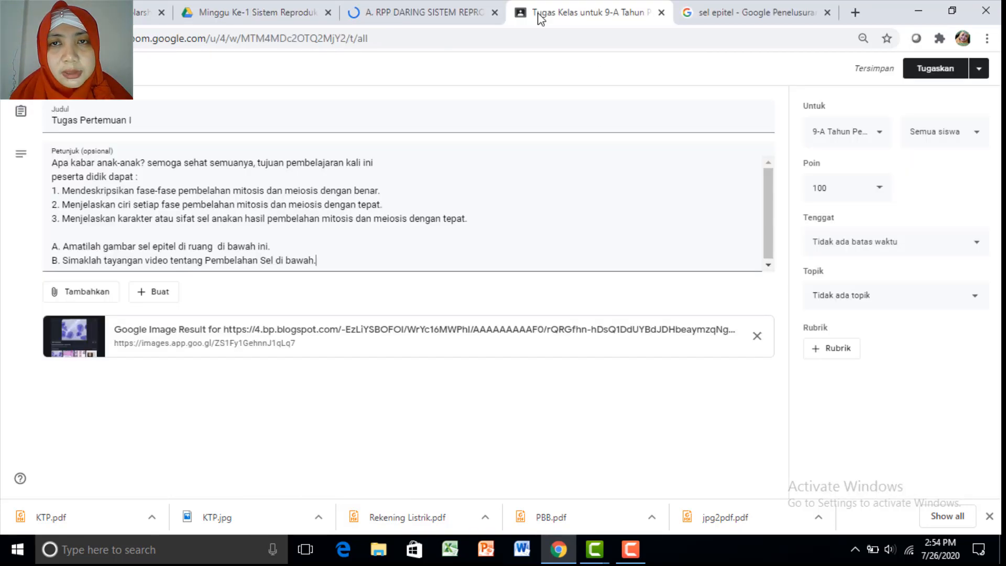
Attach the pasted youtu.be link for the PEMBELAHAN SEL video, then add a new line below step B
left_click(87, 293)
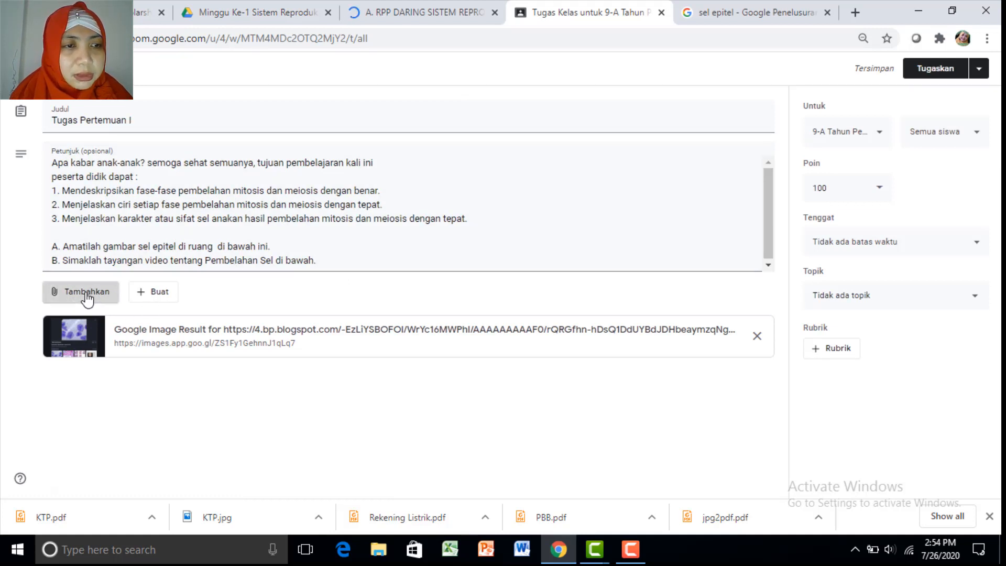
left_click(105, 336)
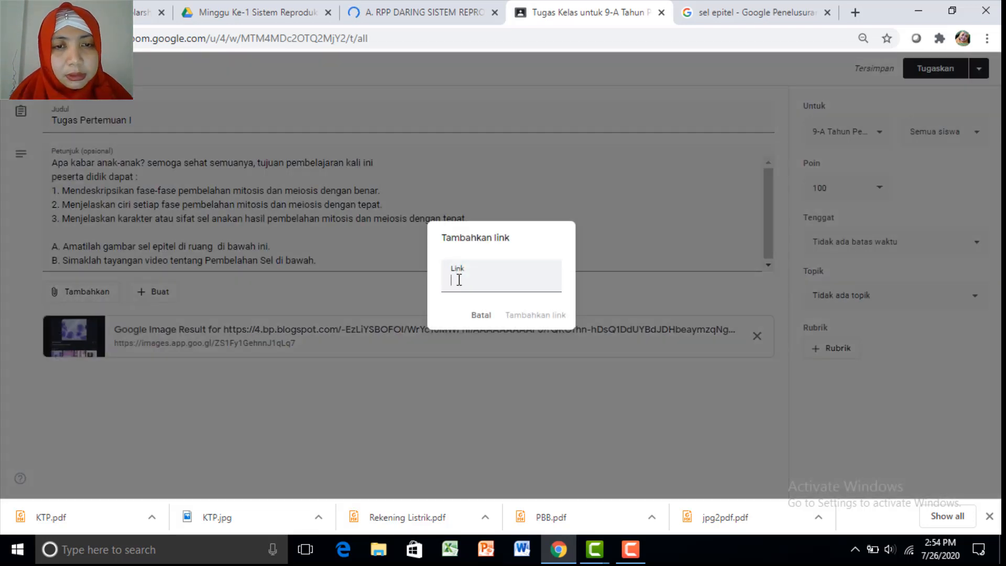
right_click(457, 278)
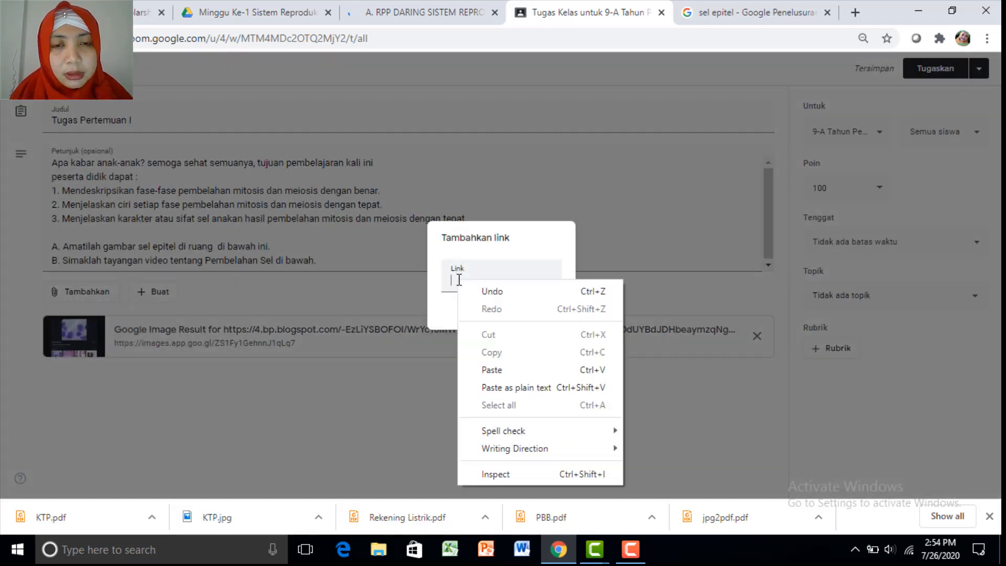
left_click(516, 370)
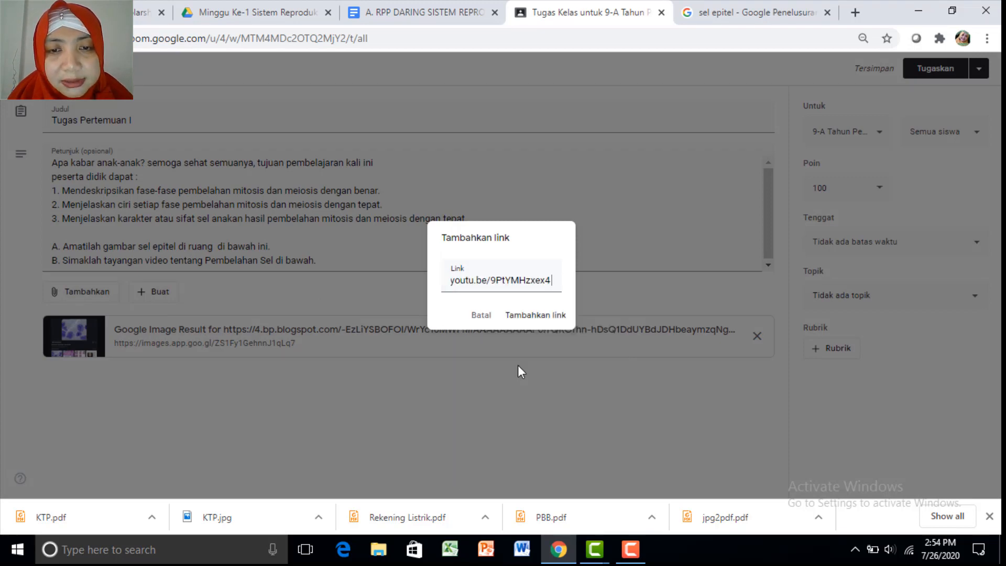
left_click(537, 319)
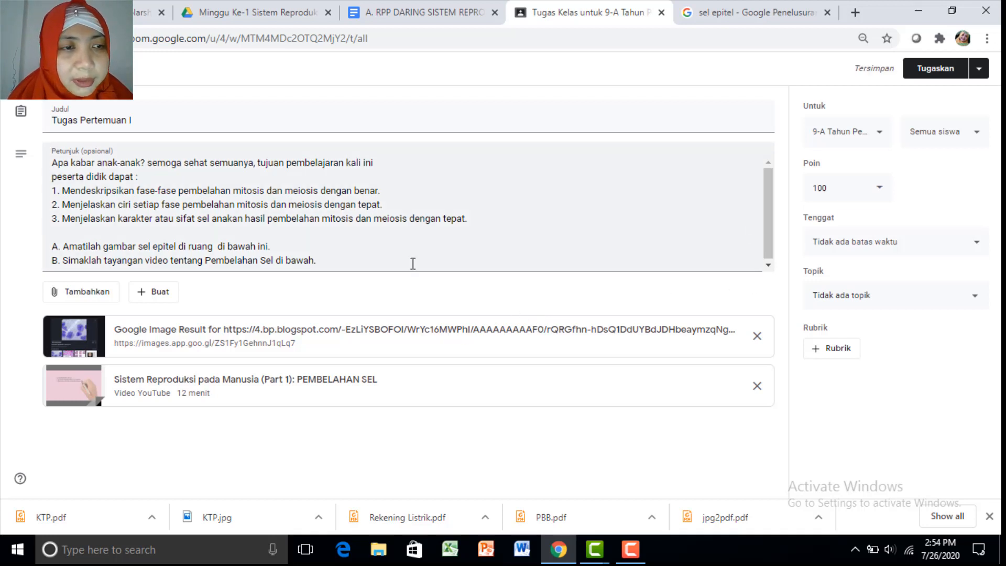
left_click(371, 262)
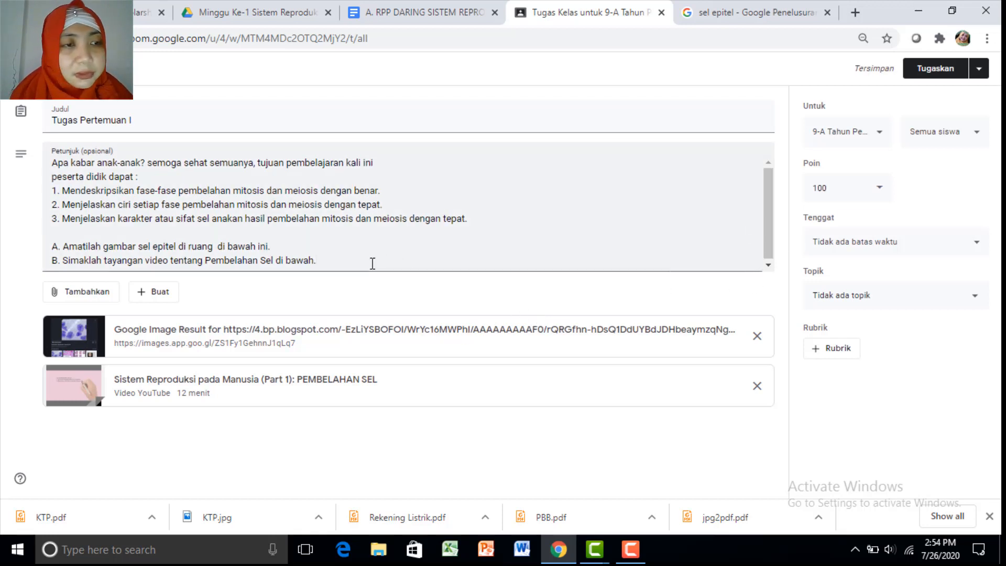
key("Return")
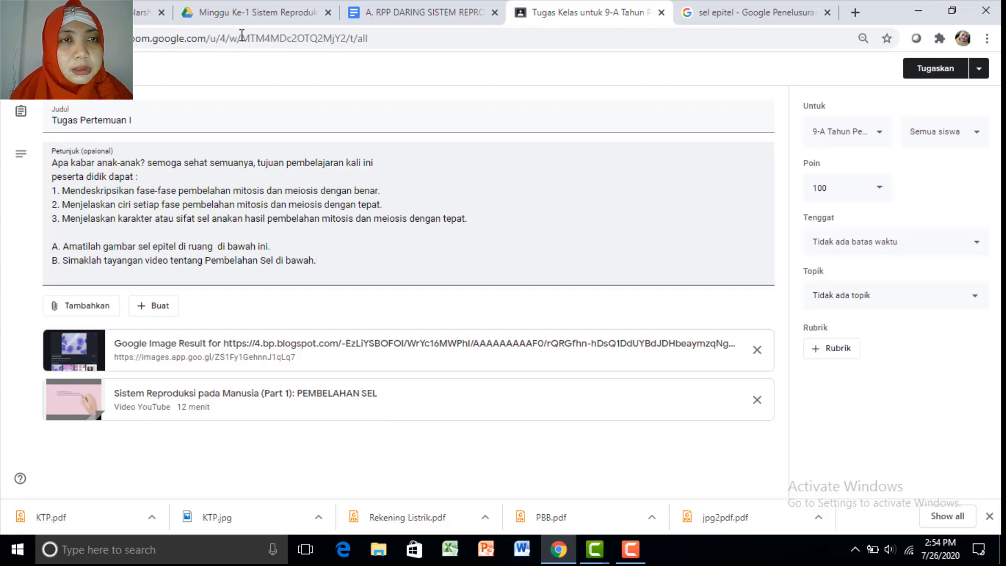
Copy an anyone-with-the-link view link for the C. LKPD 1.docx worksheet in Drive
left_click(228, 18)
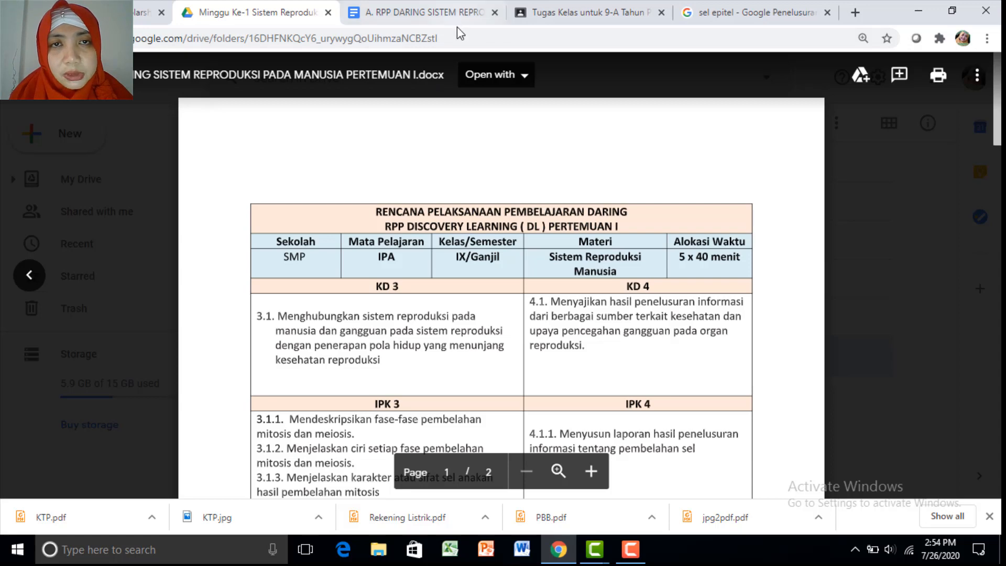
scroll(502, 314, "down", 15)
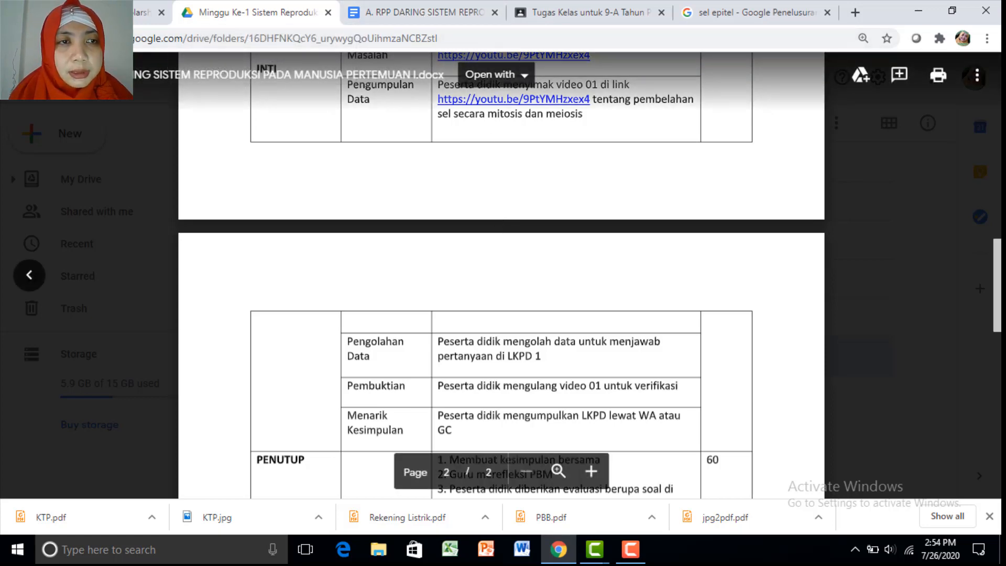
key("Escape")
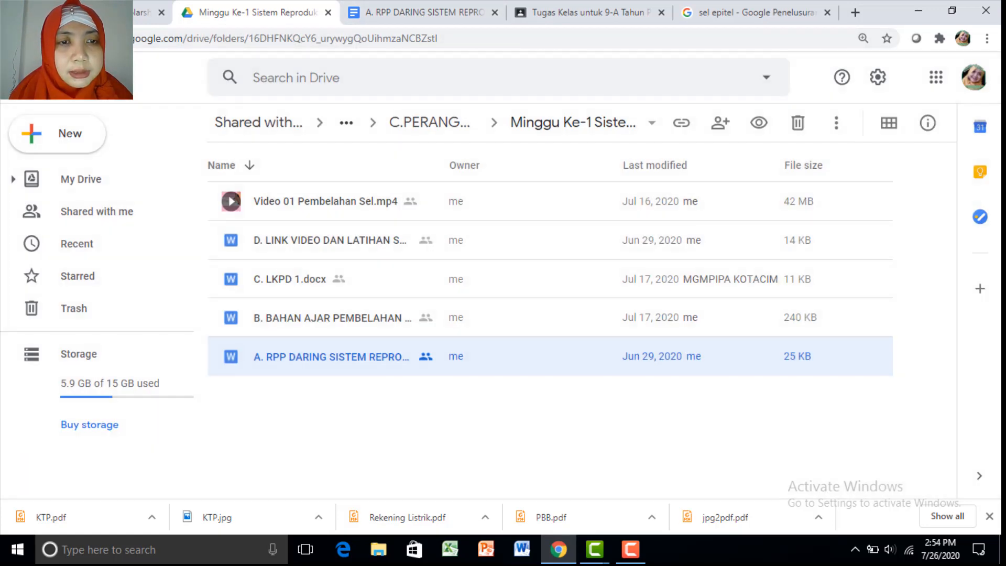
left_click(282, 284)
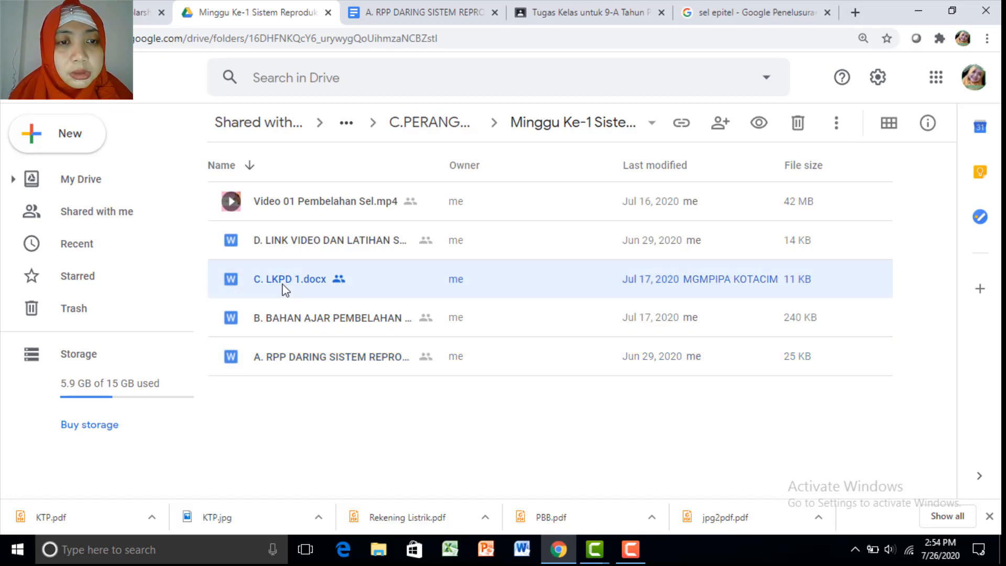
right_click(283, 285)
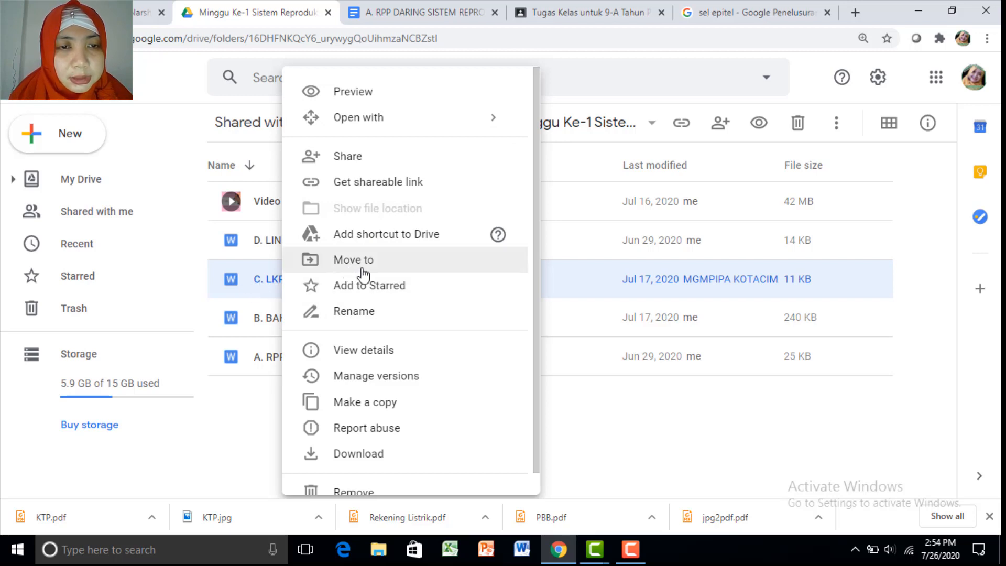
left_click(392, 183)
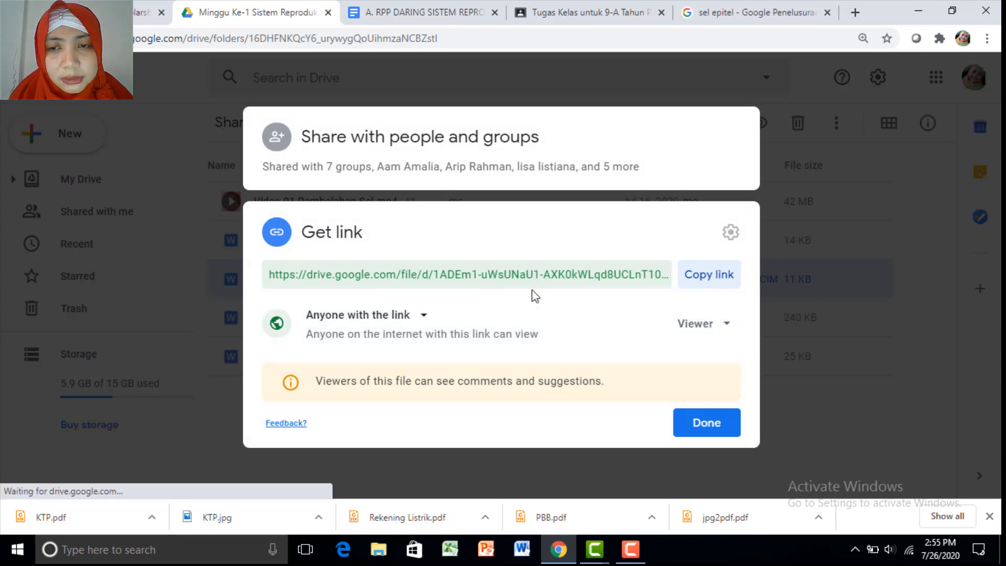
left_click(696, 279)
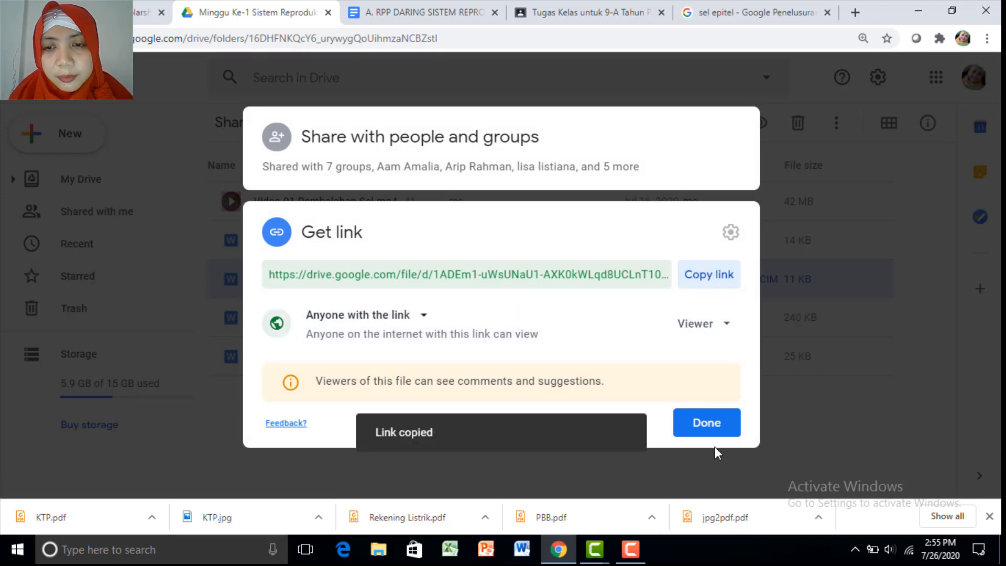
left_click(709, 423)
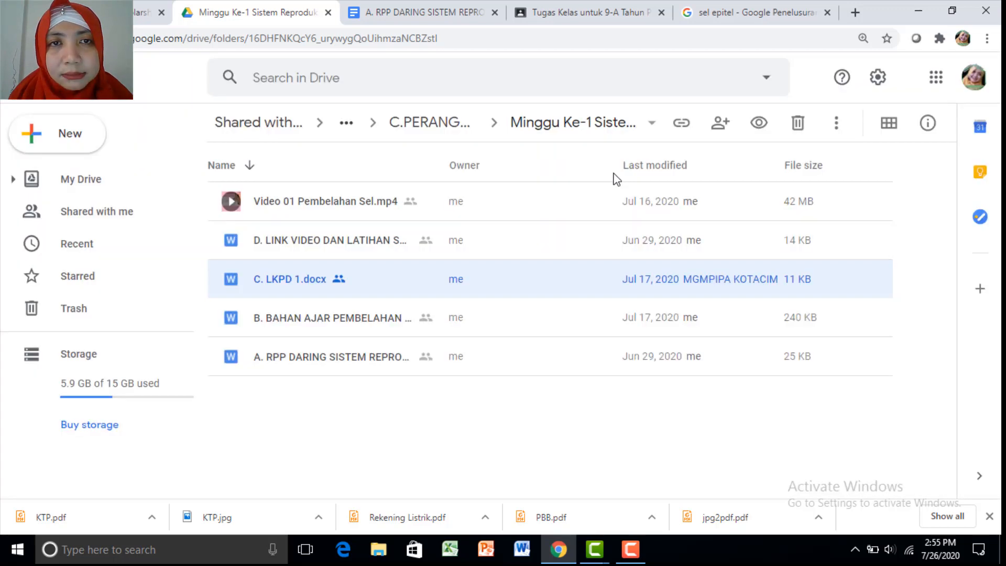
Add step C after step B: 'C. Jawablah pertanyaan di LKPD 1, filenya diklik di bawah'
left_click(570, 15)
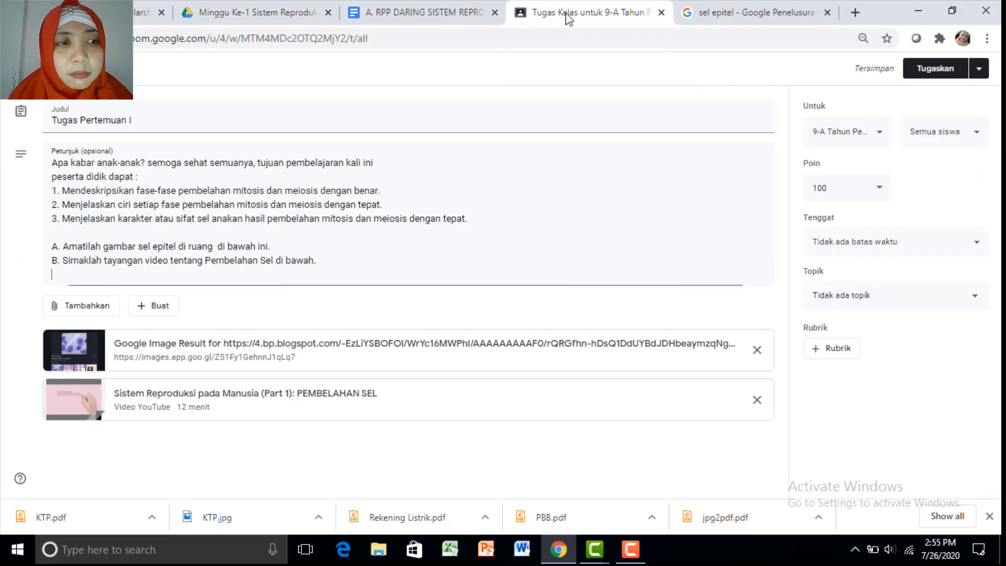
left_click(331, 284)
type("C")
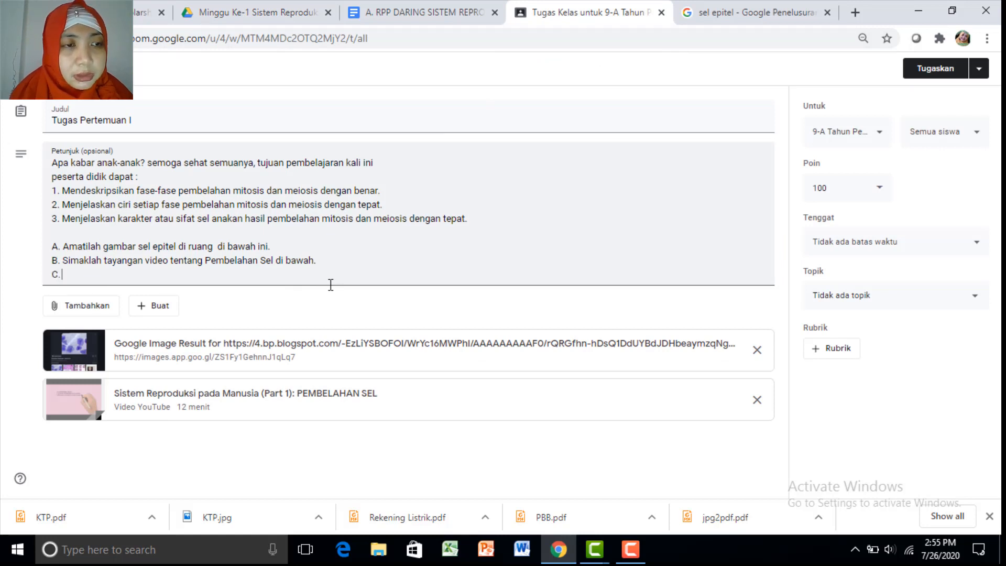
type(". ")
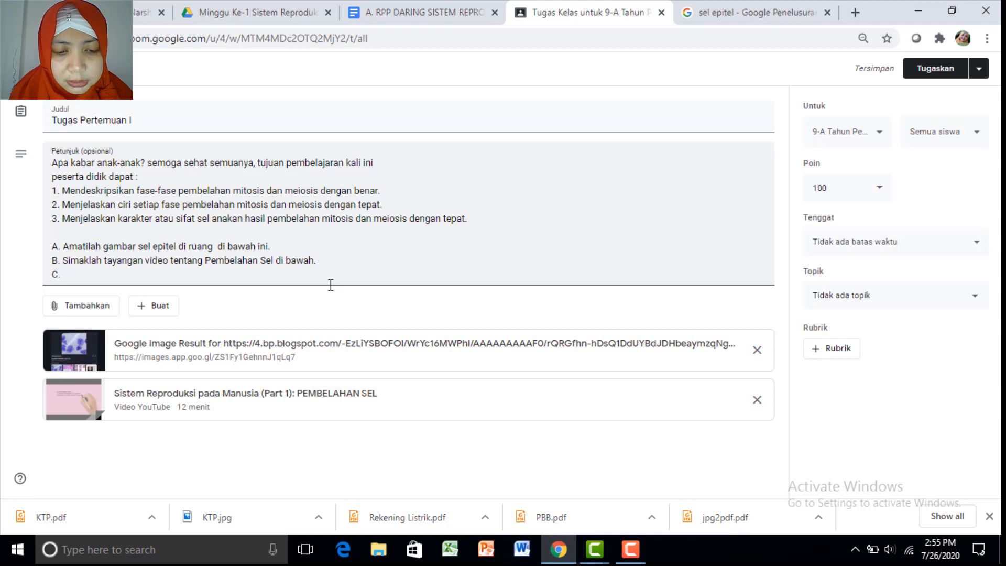
type("Jawab")
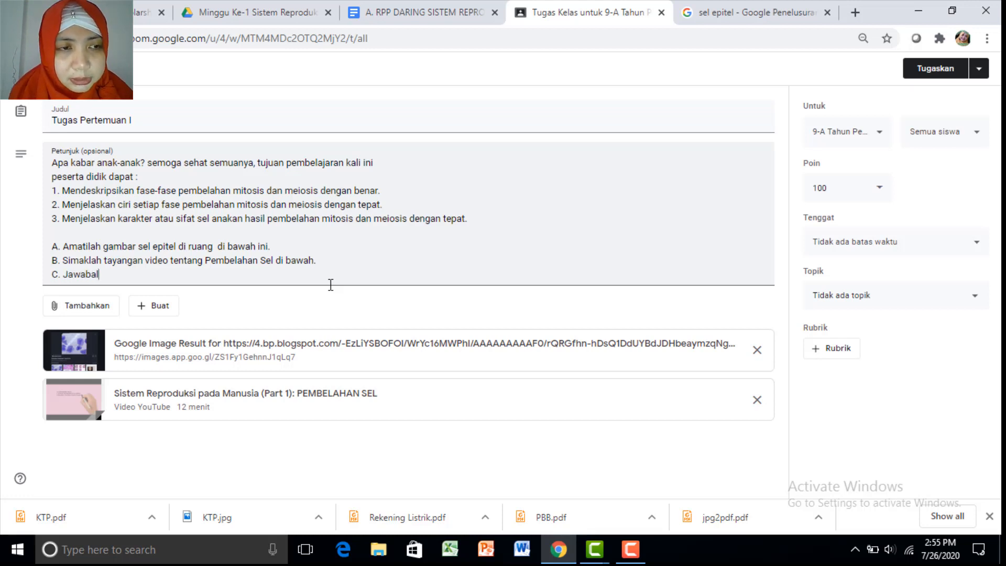
type("lah")
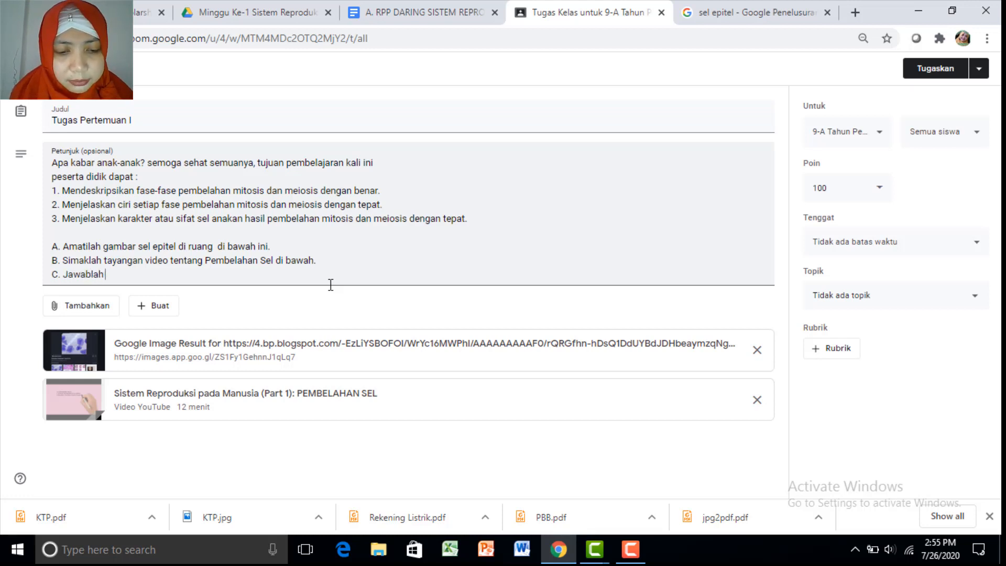
type(" pertanyaan d")
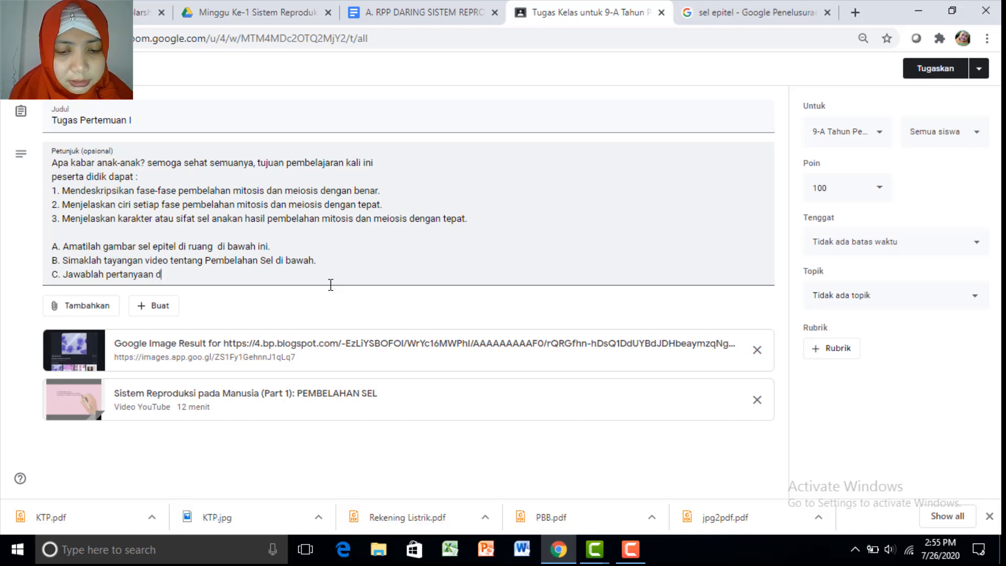
type("i LKPD 1")
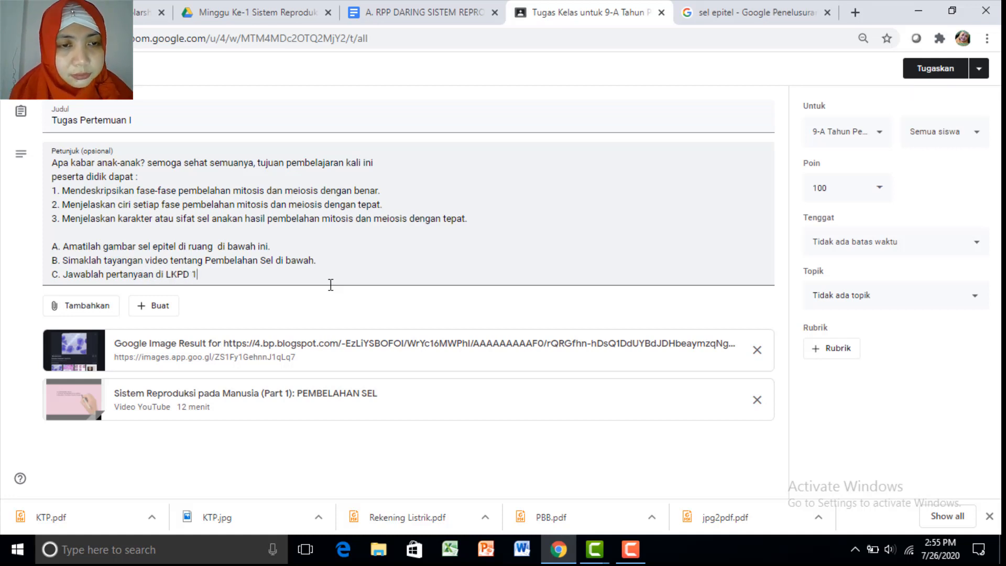
type(" di bwah")
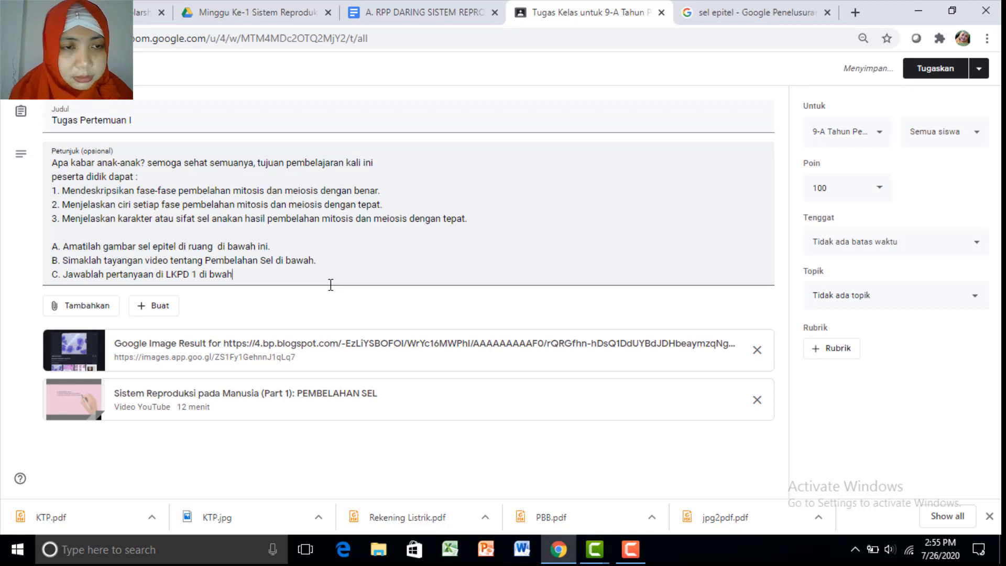
key("BackSpace")
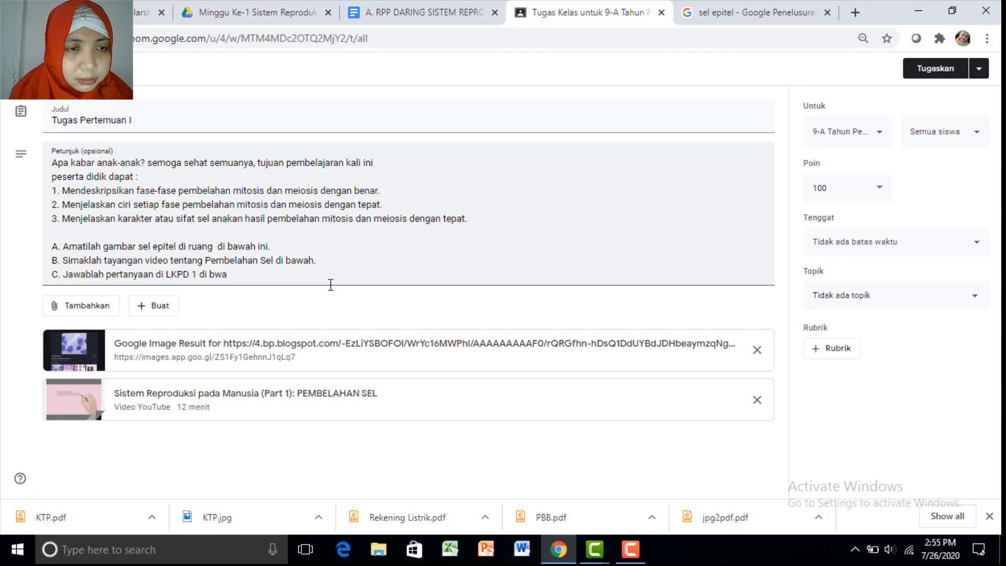
key("BackSpace")
key("BackSpace")
key("BackSpace")
key("BackSpace")
key("BackSpace")
key("BackSpace")
key("BackSpace")
key("BackSpace")
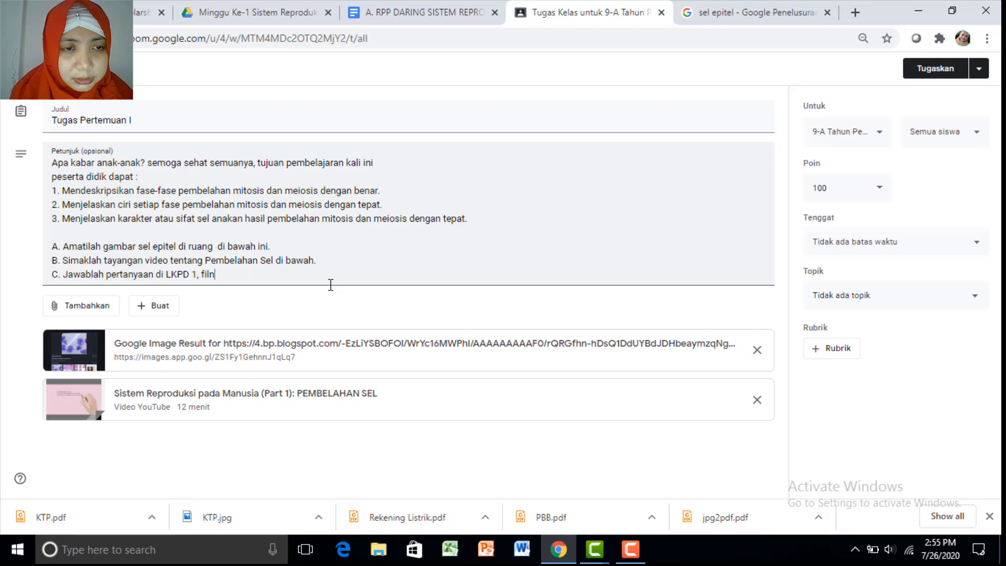
type("1, filenya dik")
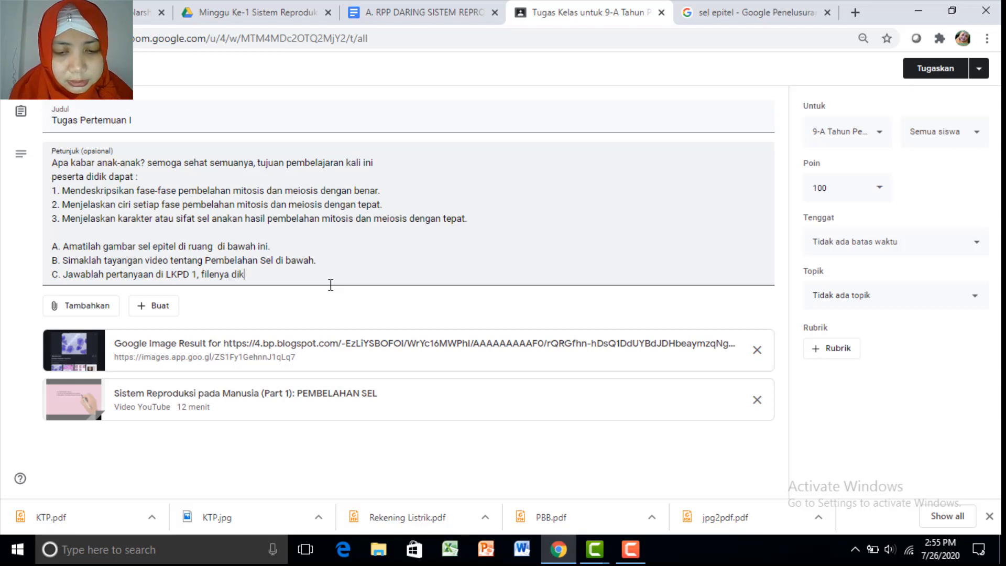
type("lik di")
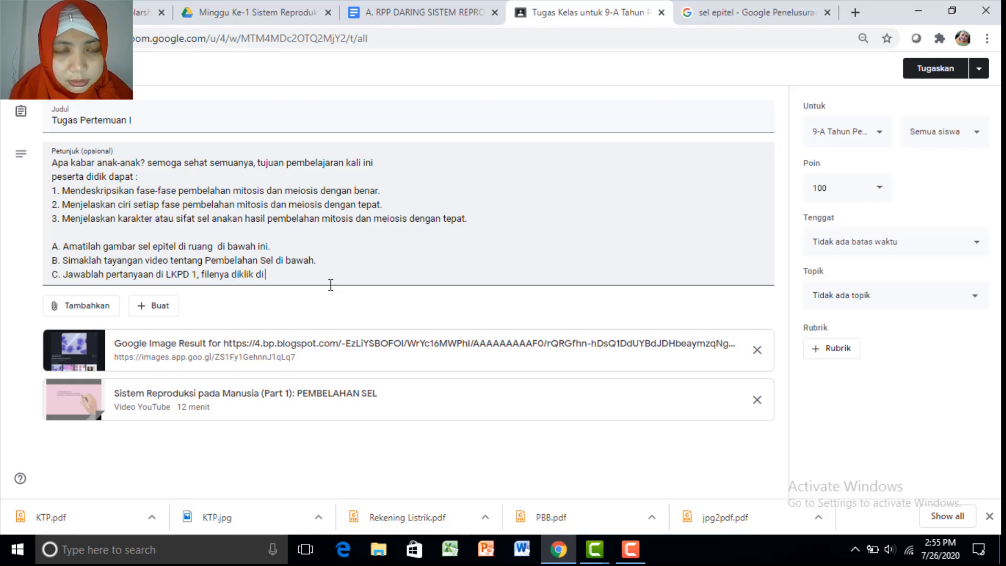
type(" bawah")
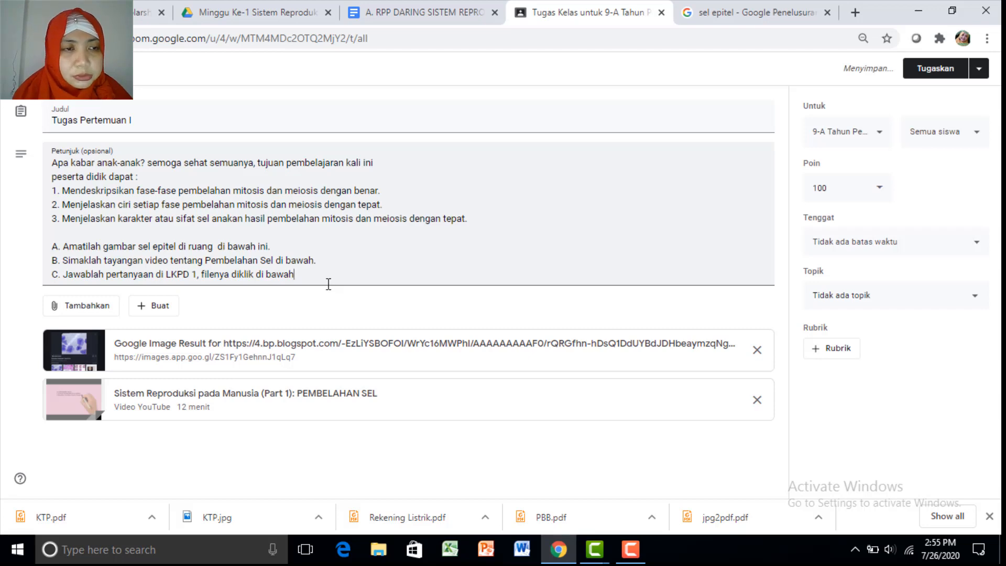
Attach the copied C. LKPD 1.docx link, keeping 'Siswa dapat melihat file' access
left_click(79, 308)
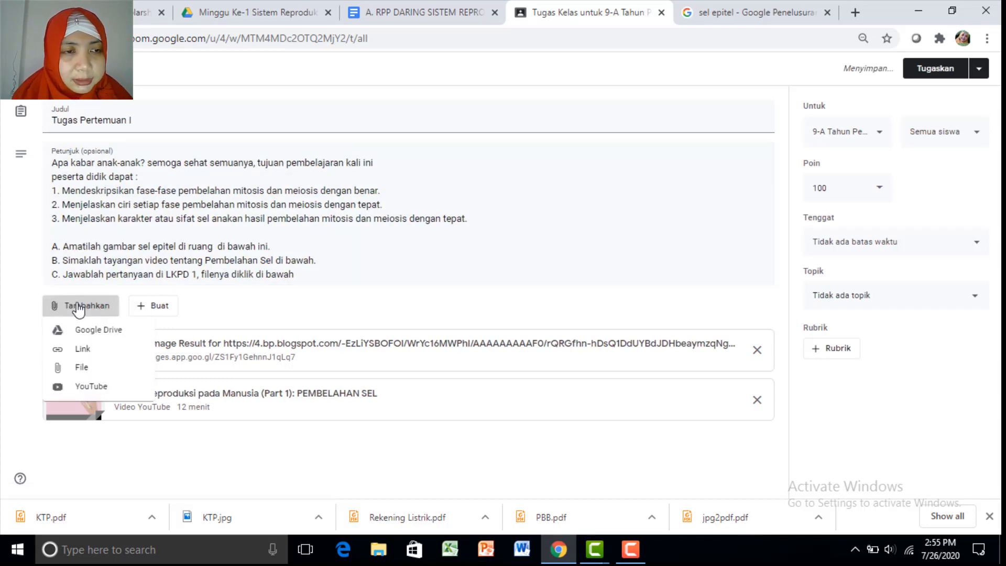
left_click(89, 349)
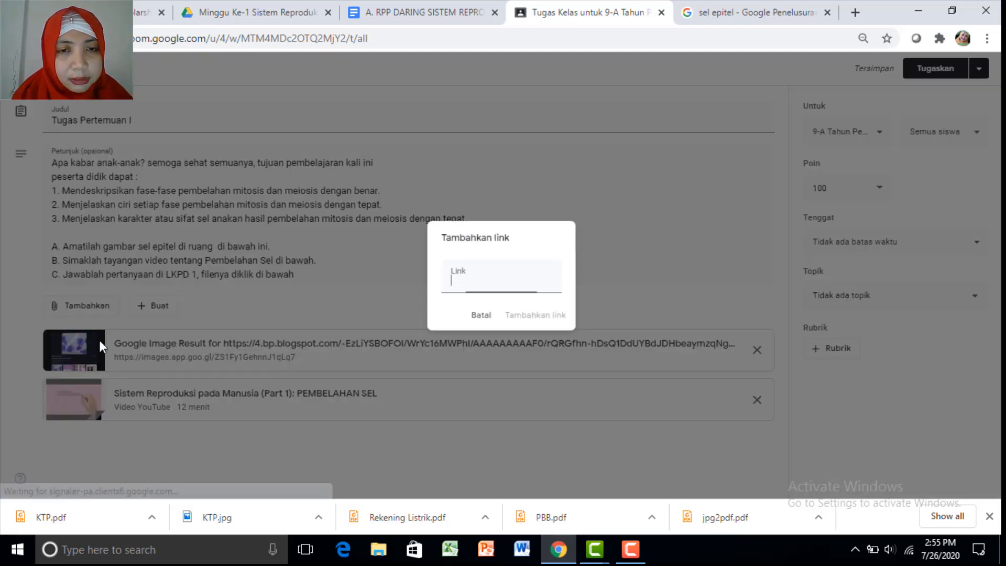
right_click(497, 287)
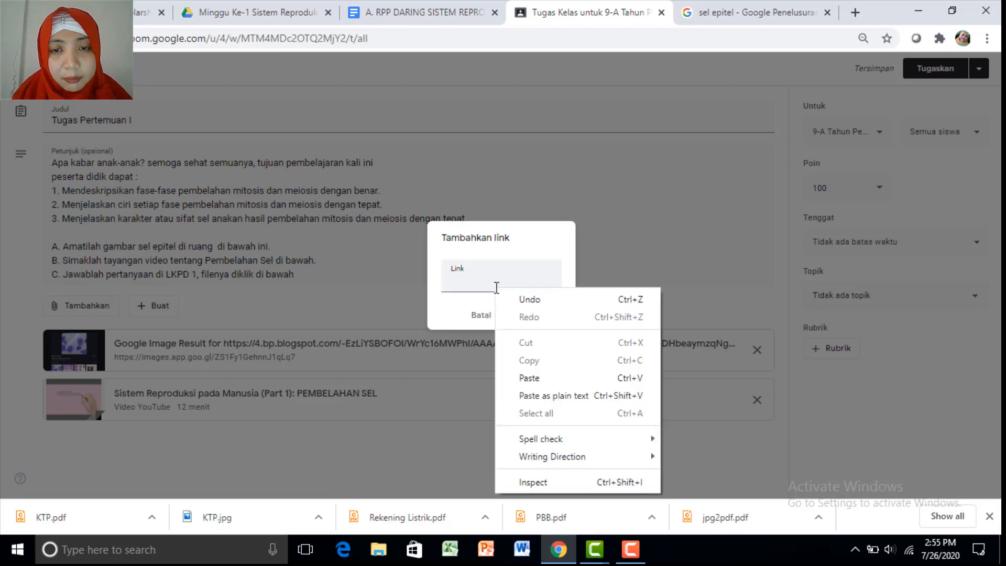
left_click(546, 378)
left_click(530, 317)
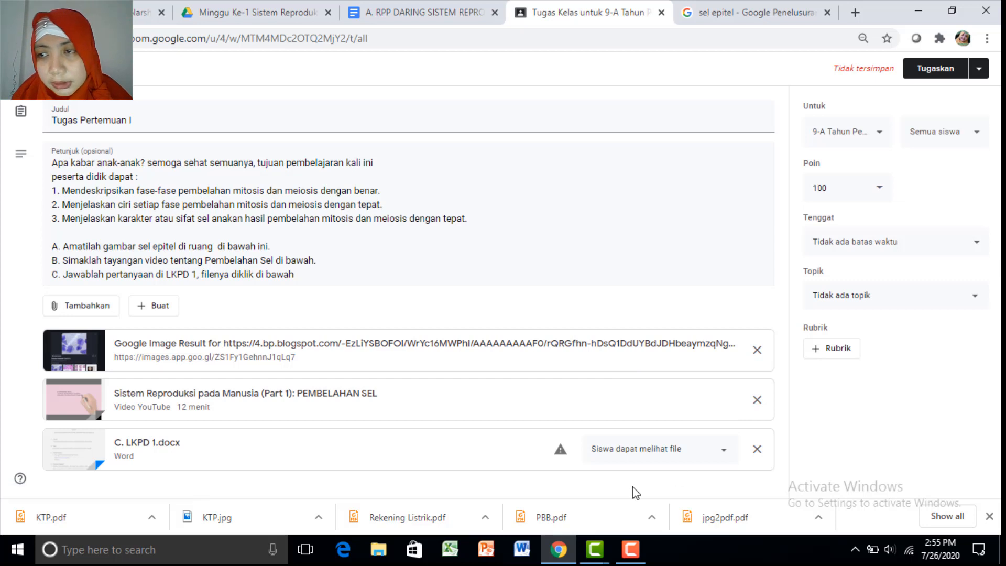
left_click(606, 459)
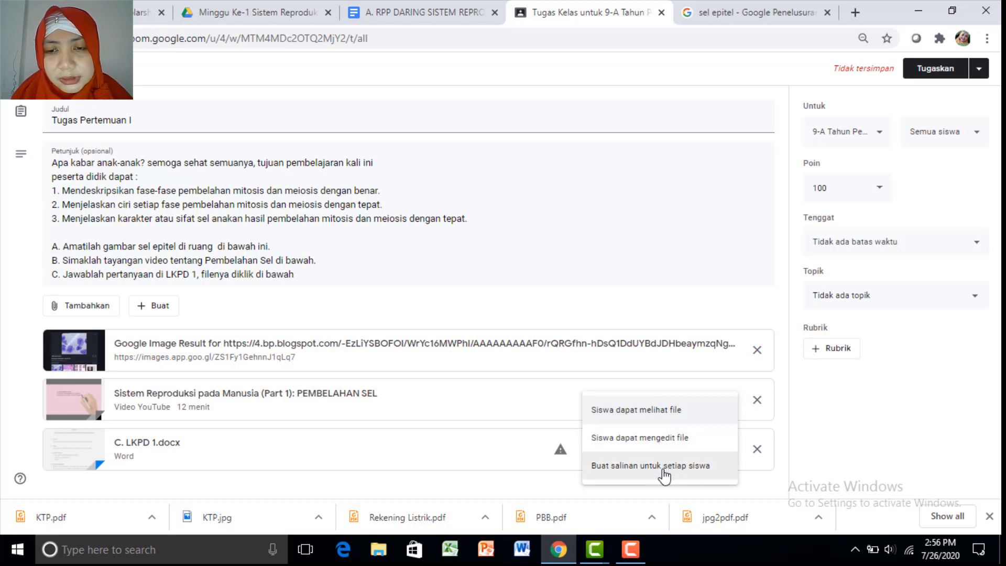
left_click(453, 319)
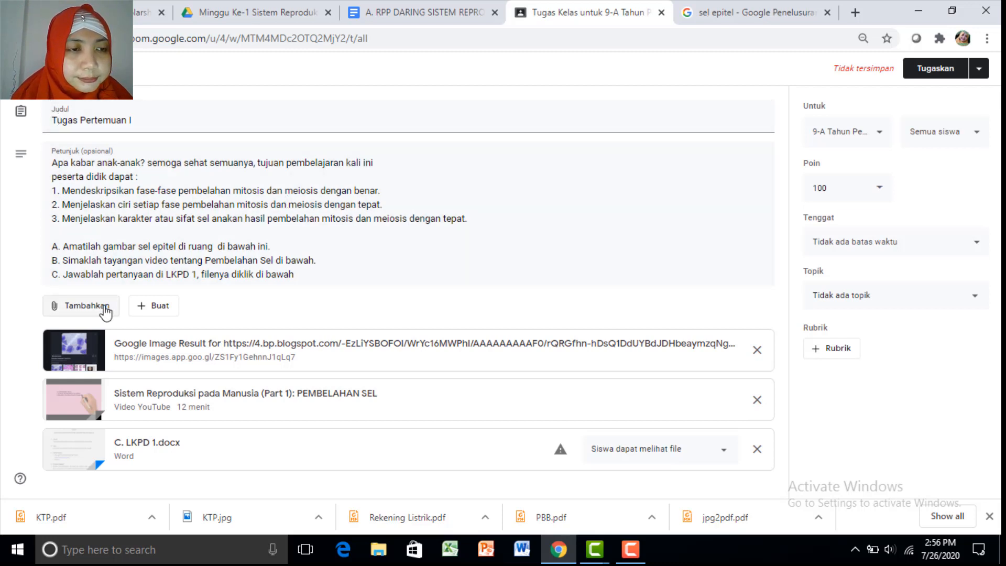
Add a blank line after step C in the instructions
left_click(297, 275)
key("Return")
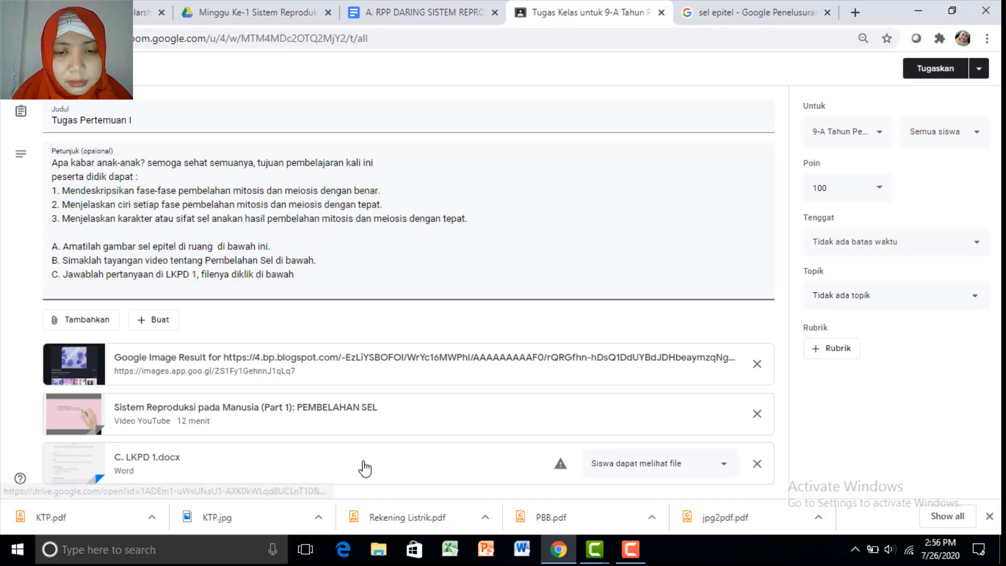
left_click(522, 551)
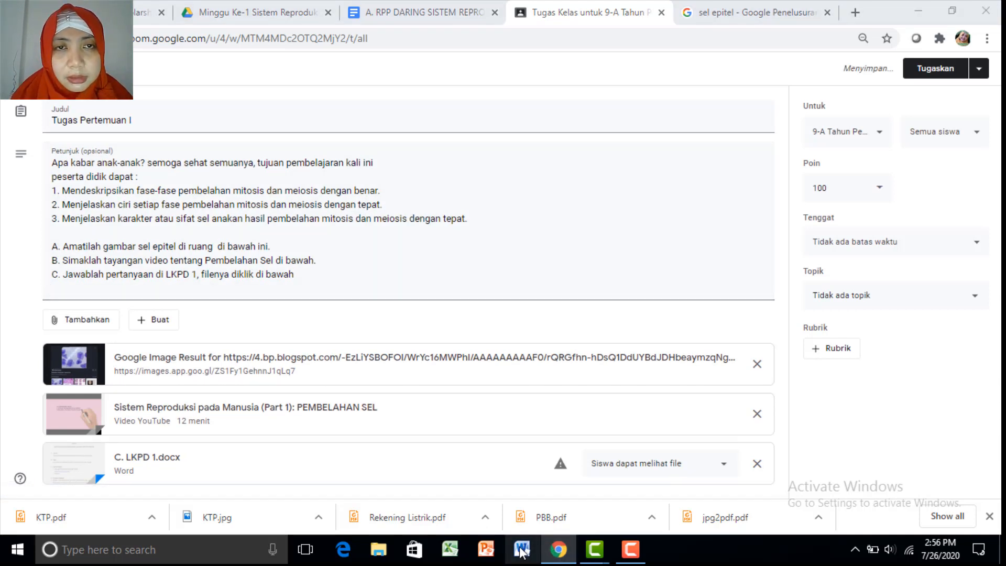
Preview the RPP lesson plan in the week 1 folder and follow its bit.ly Quizizz link
left_click(367, 16)
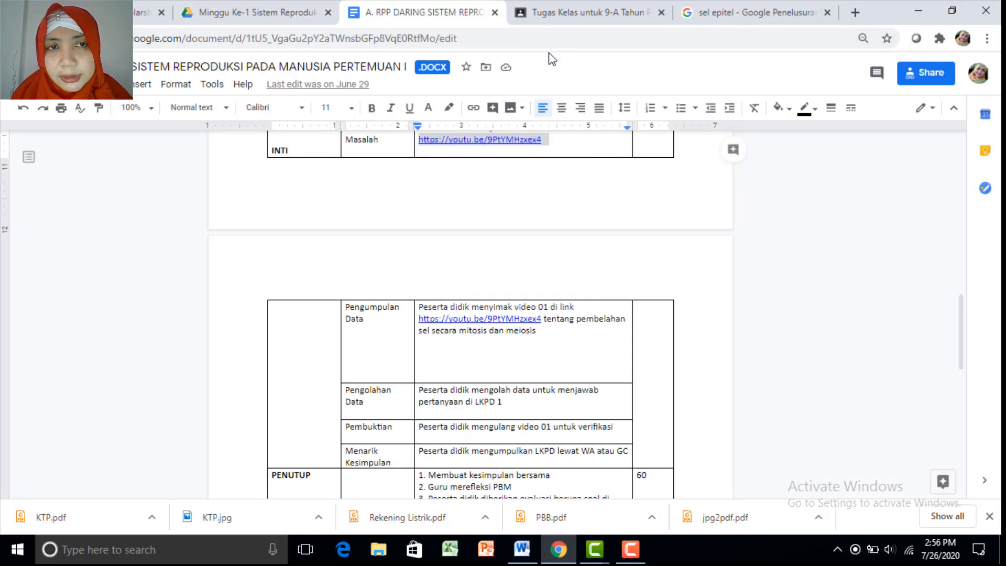
left_click(236, 16)
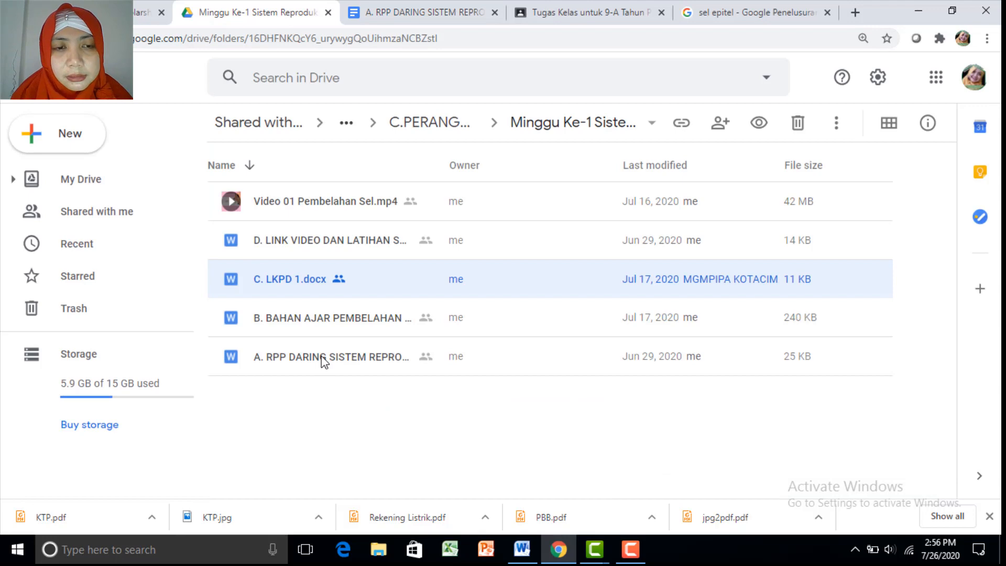
double_click(322, 359)
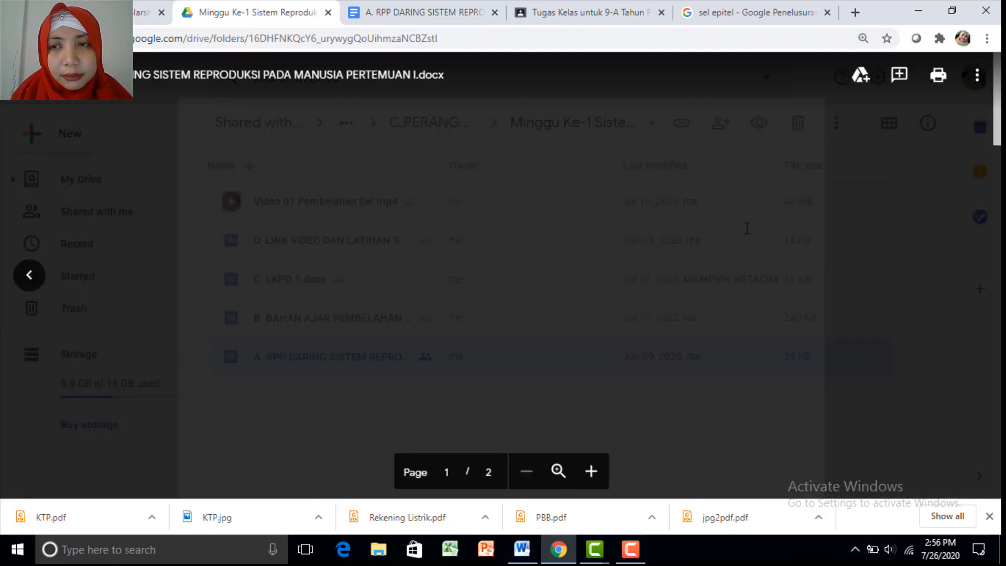
left_click(910, 228)
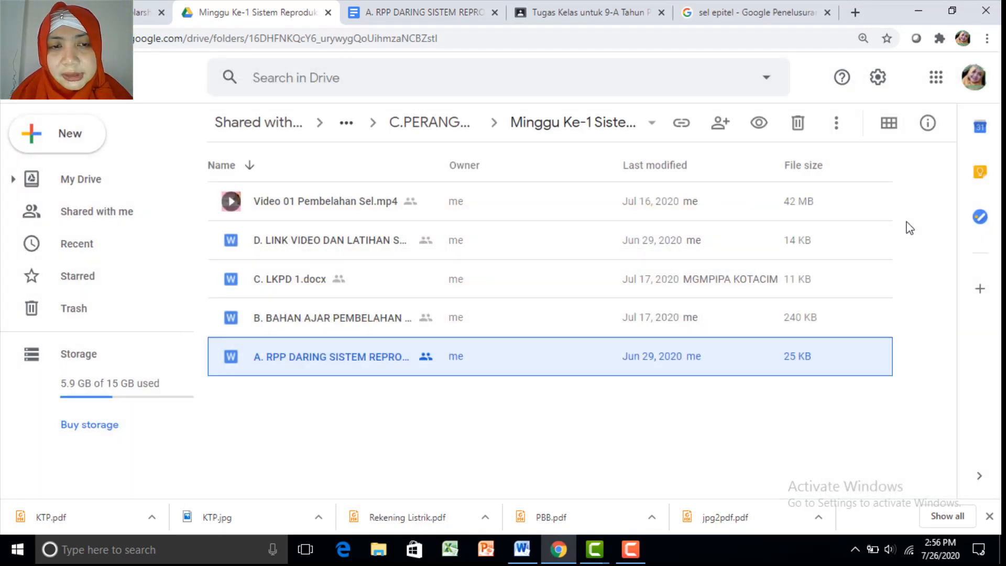
left_click(410, 359)
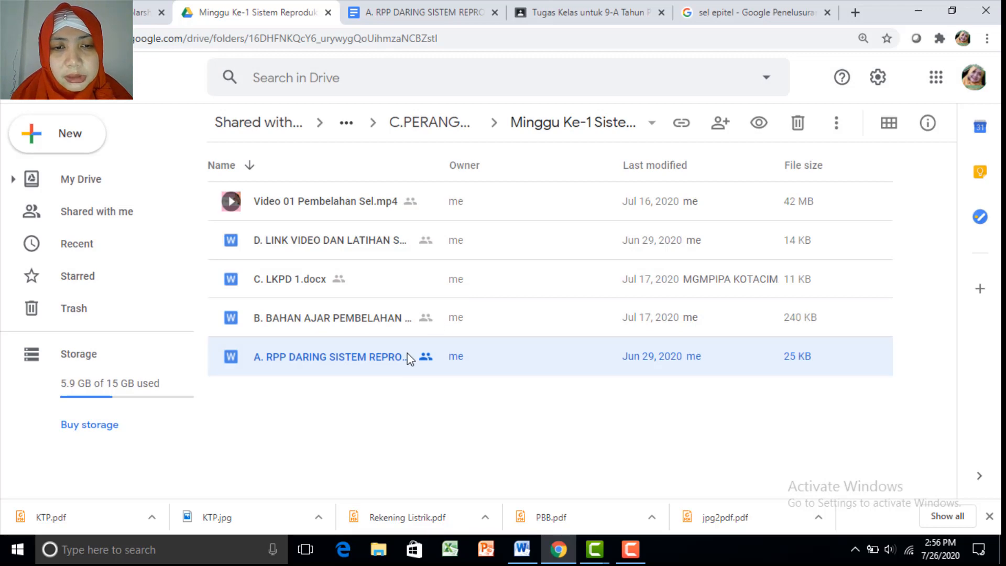
double_click(410, 358)
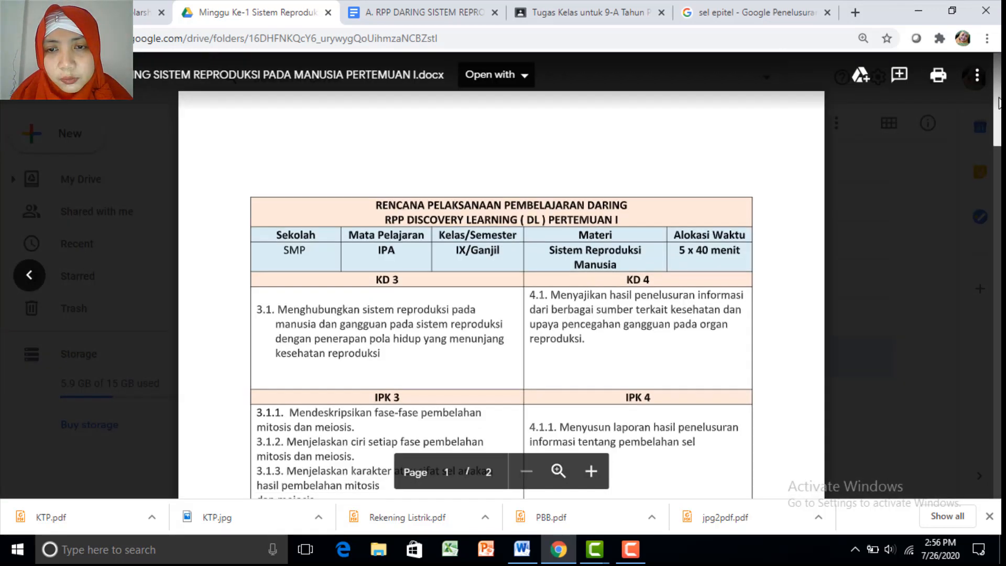
left_click_drag(997, 120, 996, 370)
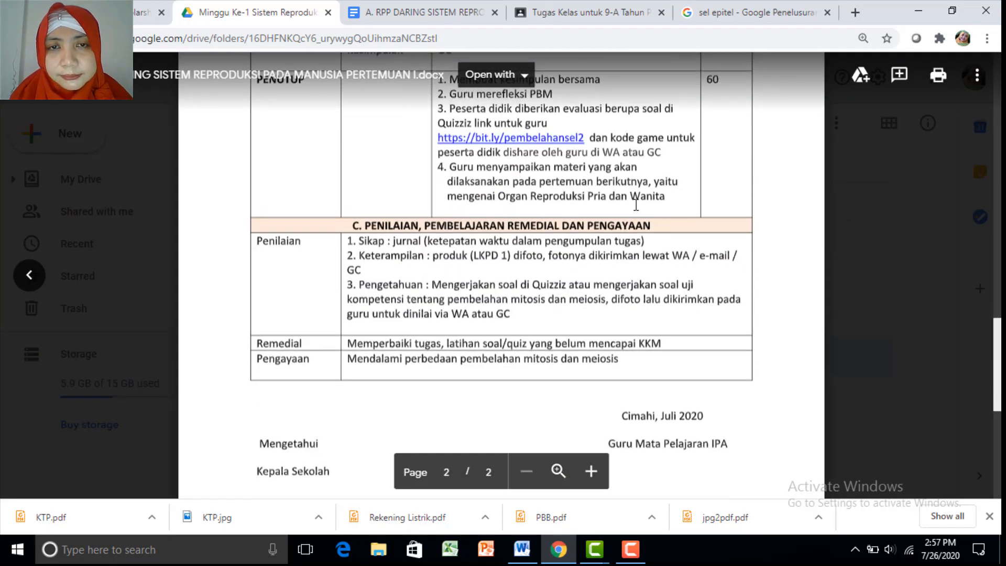
scroll(585, 150, "down", 1)
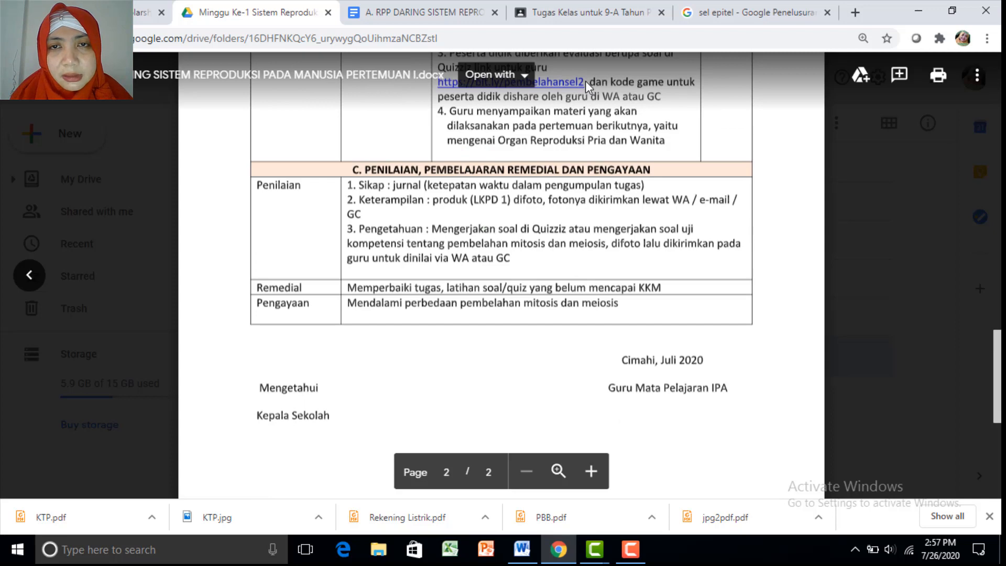
left_click(376, 16)
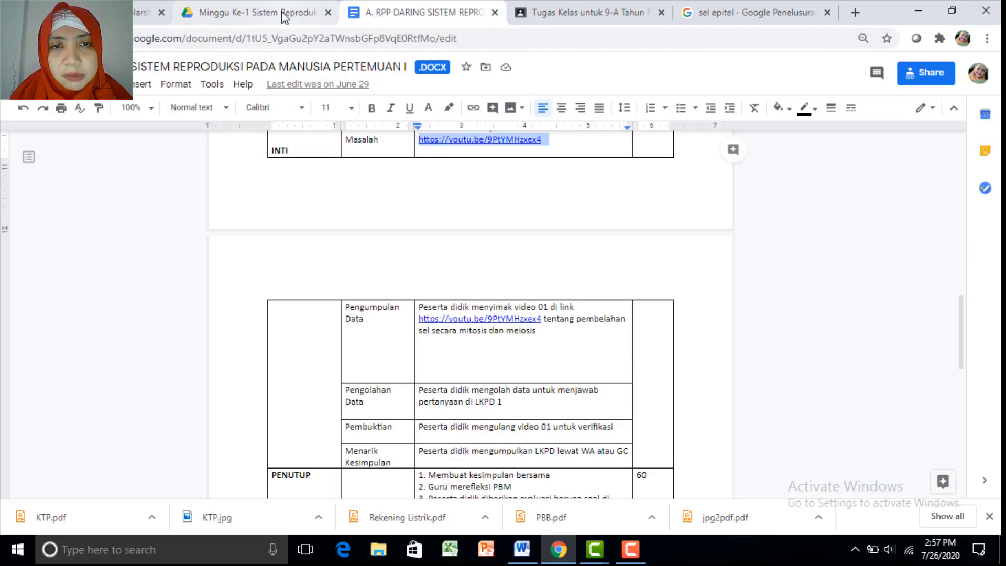
left_click(281, 11)
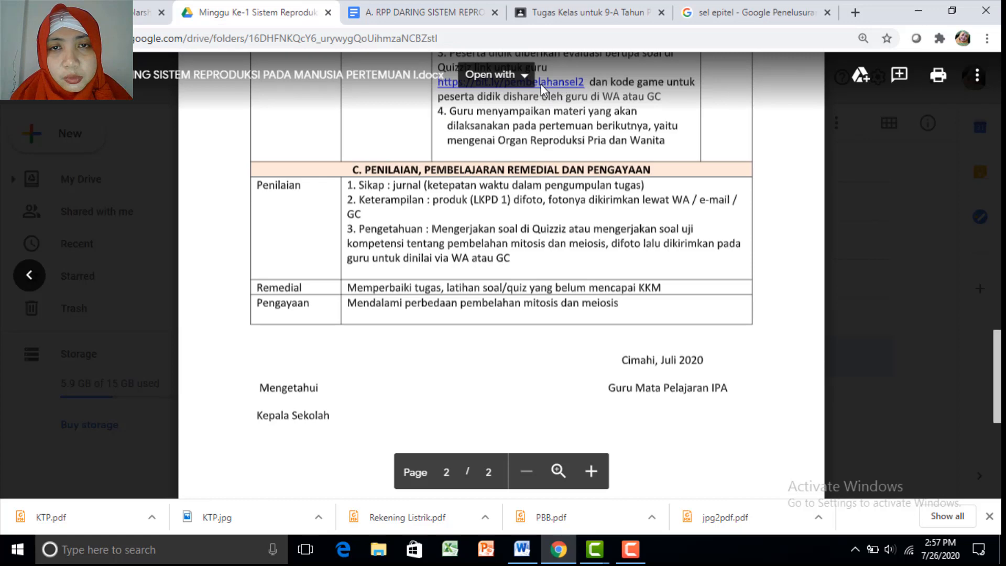
scroll(991, 378, "up", 3)
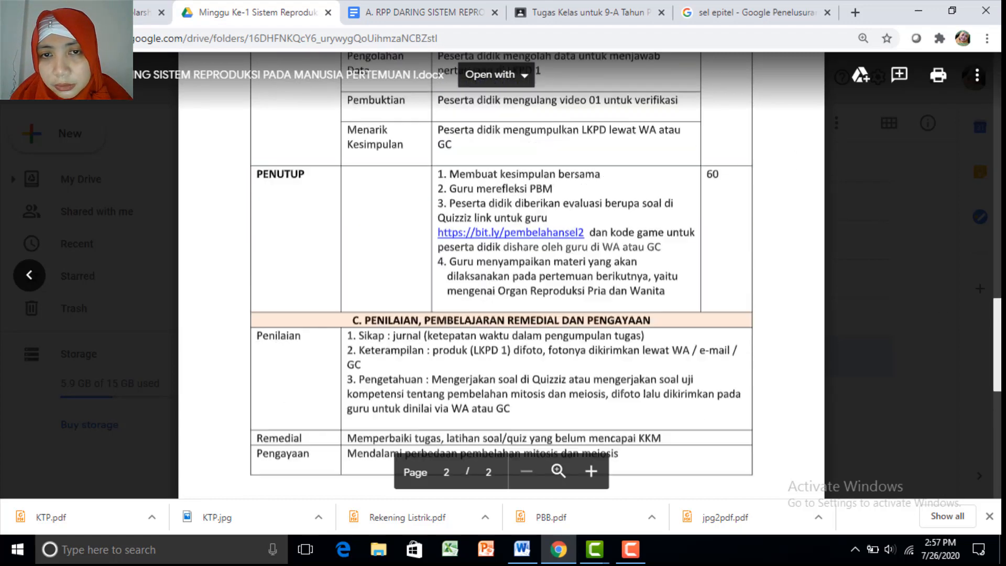
left_click(559, 239)
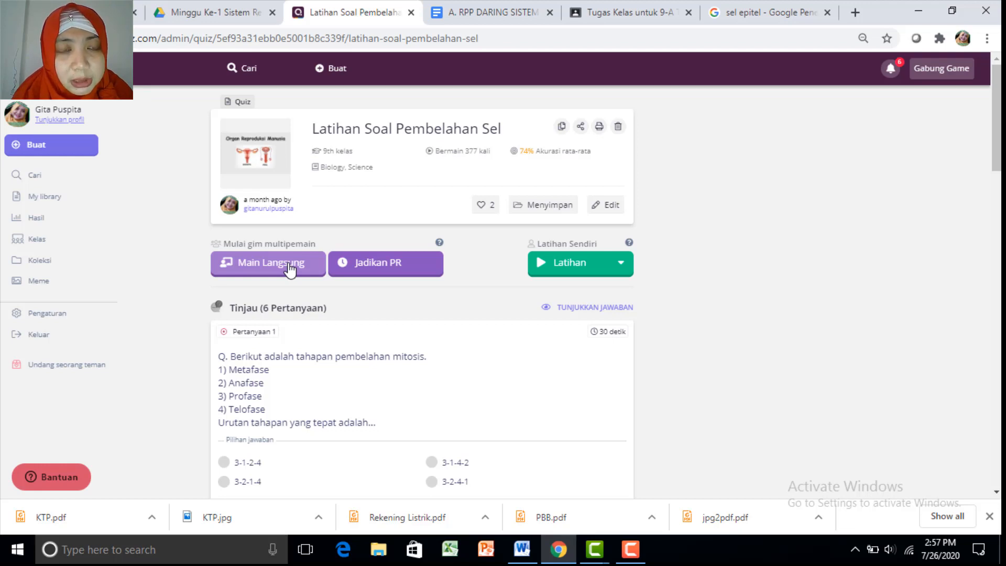
Assign Latihan Soal Pembelahan Sel as homework due Jul 27 at 03 PM and copy its link
left_click(361, 266)
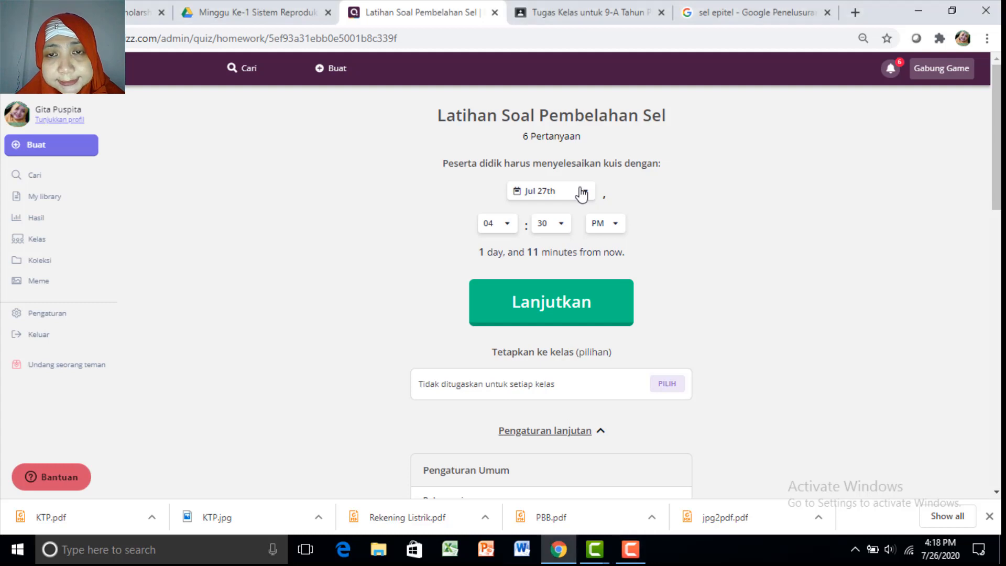
left_click(582, 193)
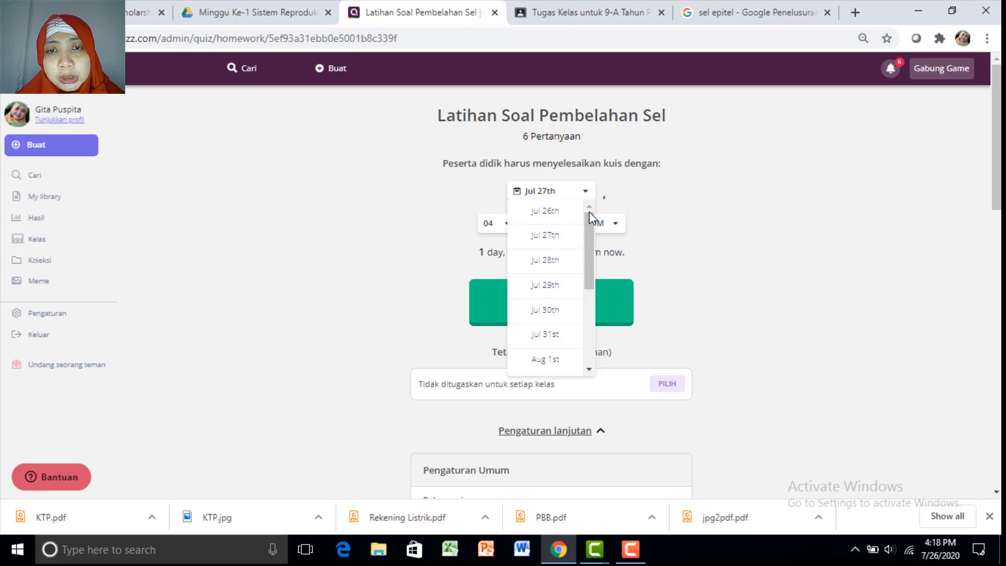
left_click(559, 237)
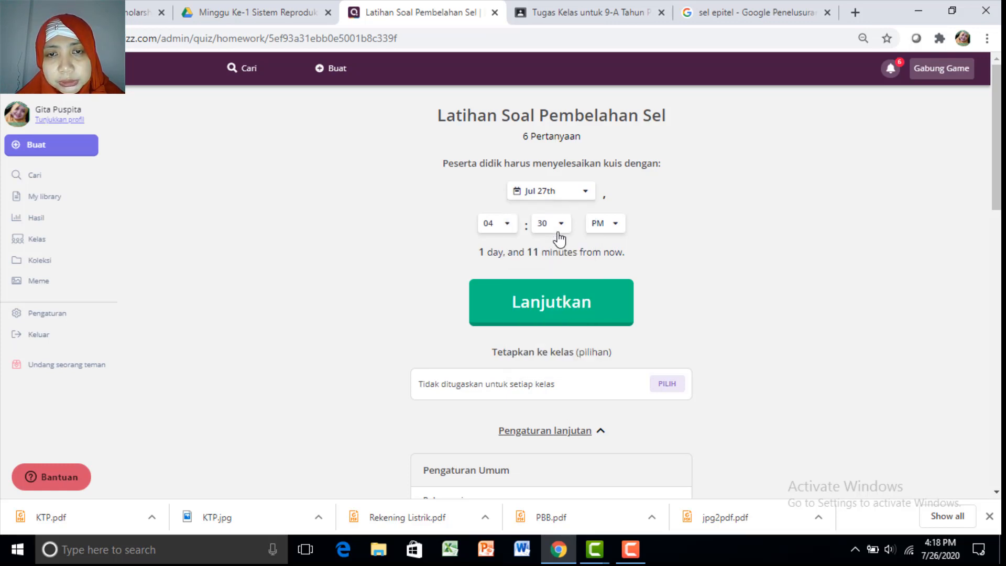
left_click(500, 225)
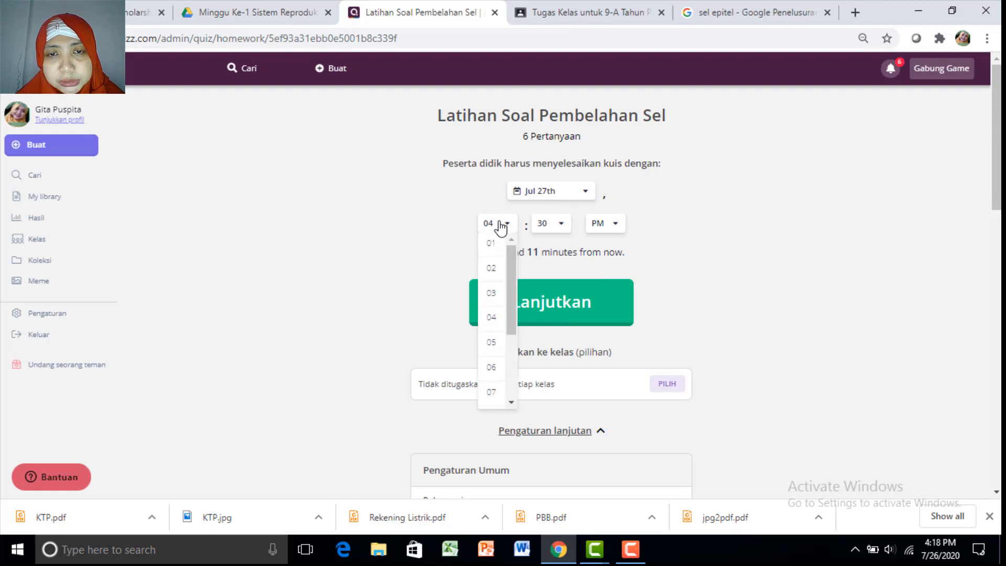
left_click(493, 298)
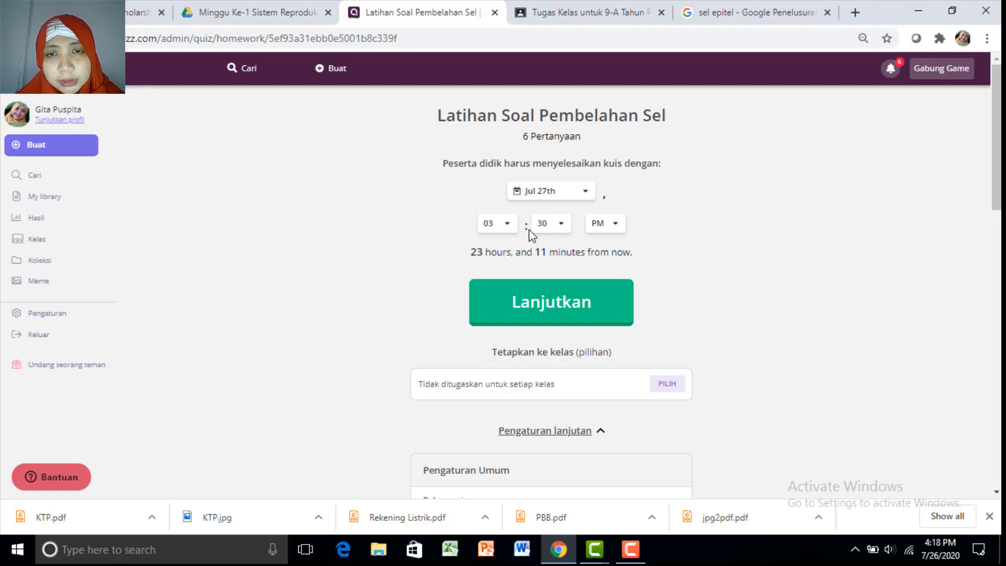
left_click(543, 309)
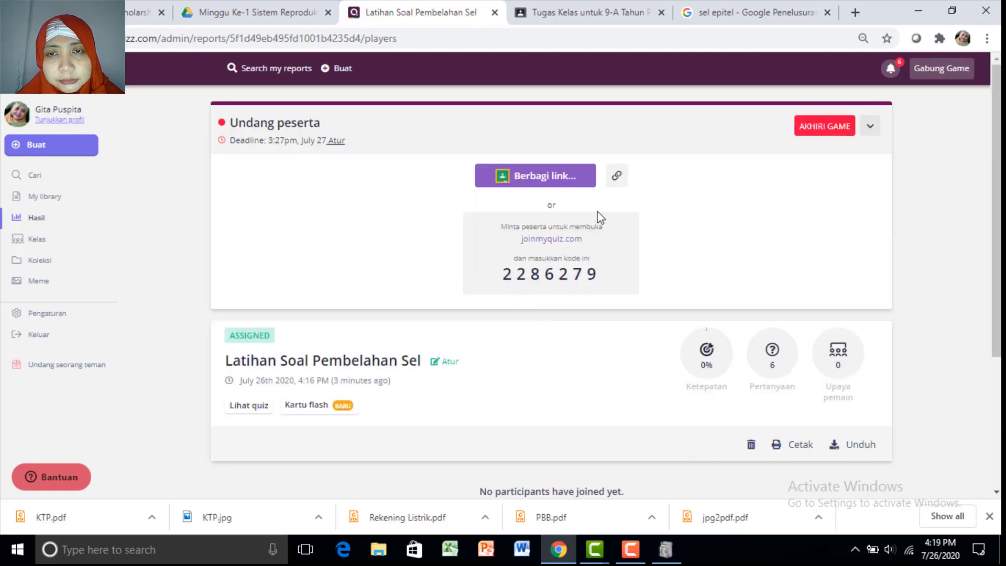
left_click(617, 178)
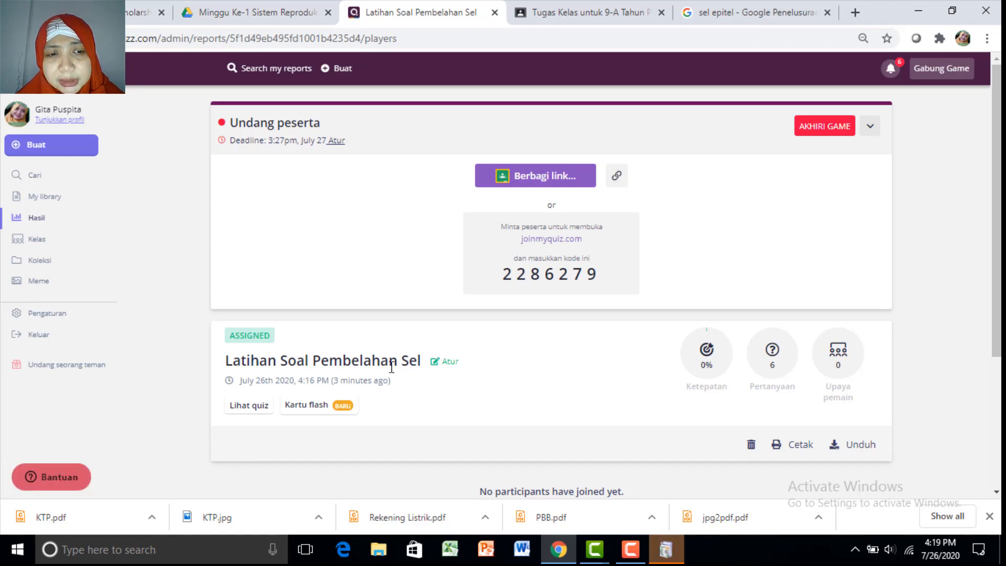
Add step D 'Jawablah latihan soal dilink quizziz' with the join link, ending 'paling lambat pukul 15.30'
left_click(553, 16)
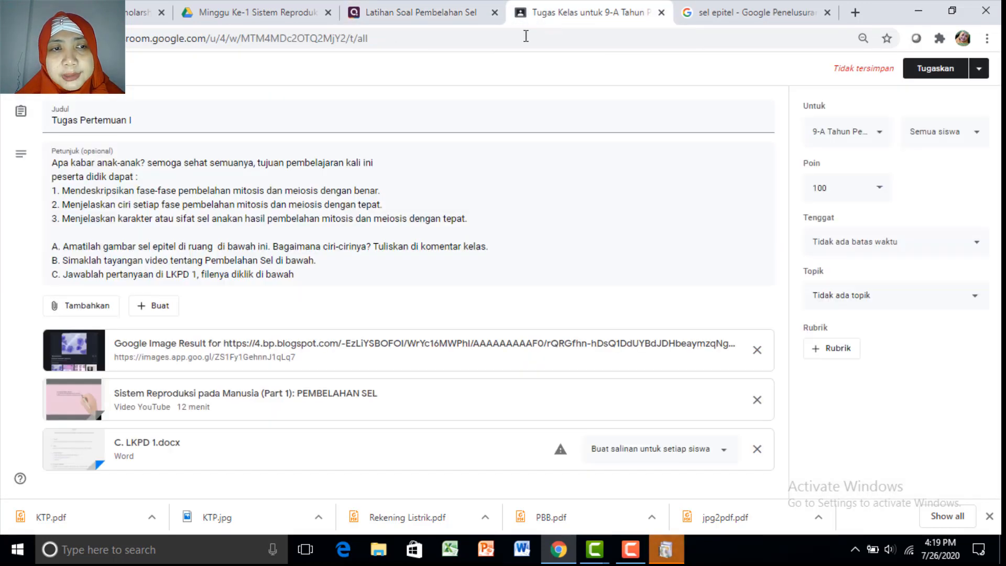
left_click(319, 276)
key("Return")
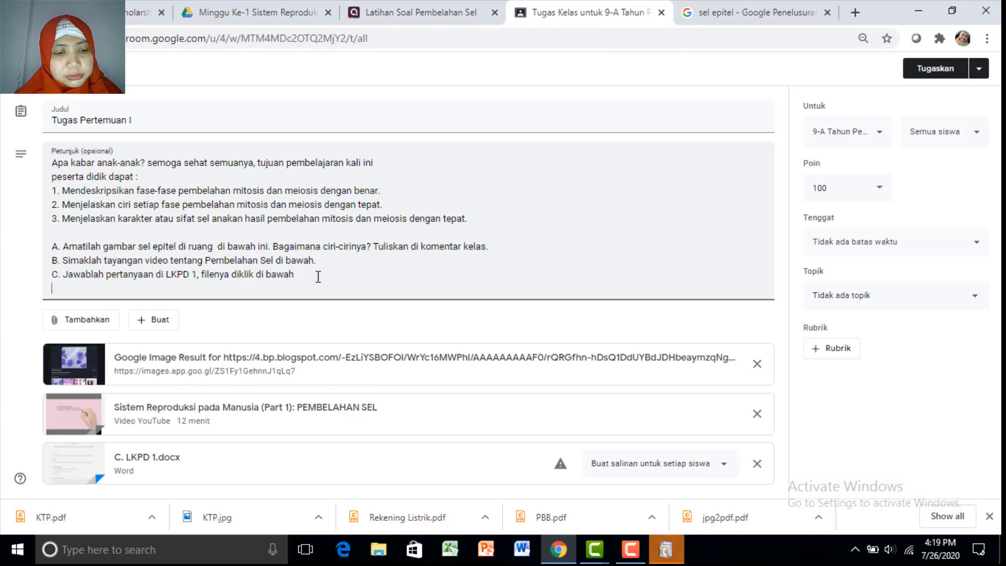
type("D")
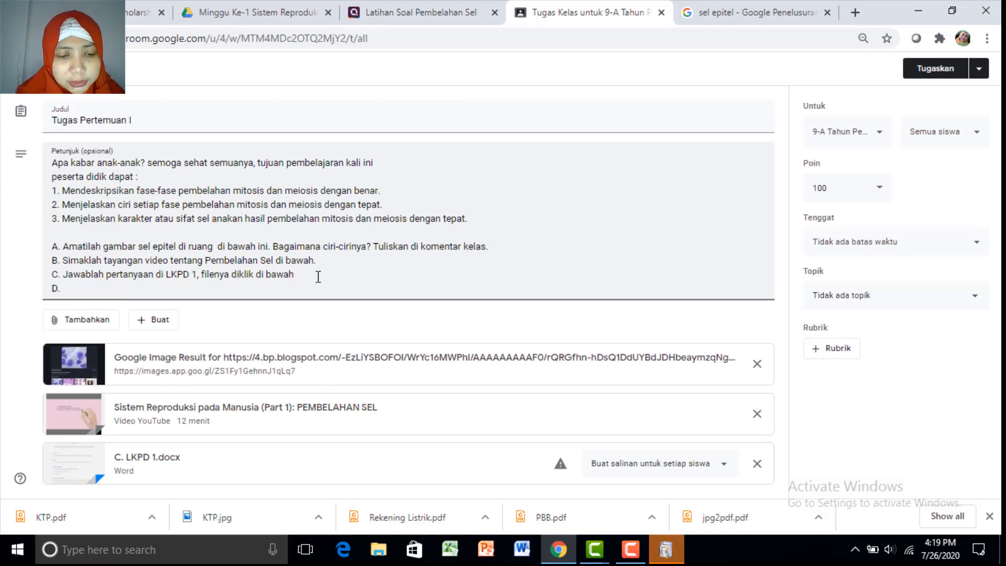
type(". Jawablah ")
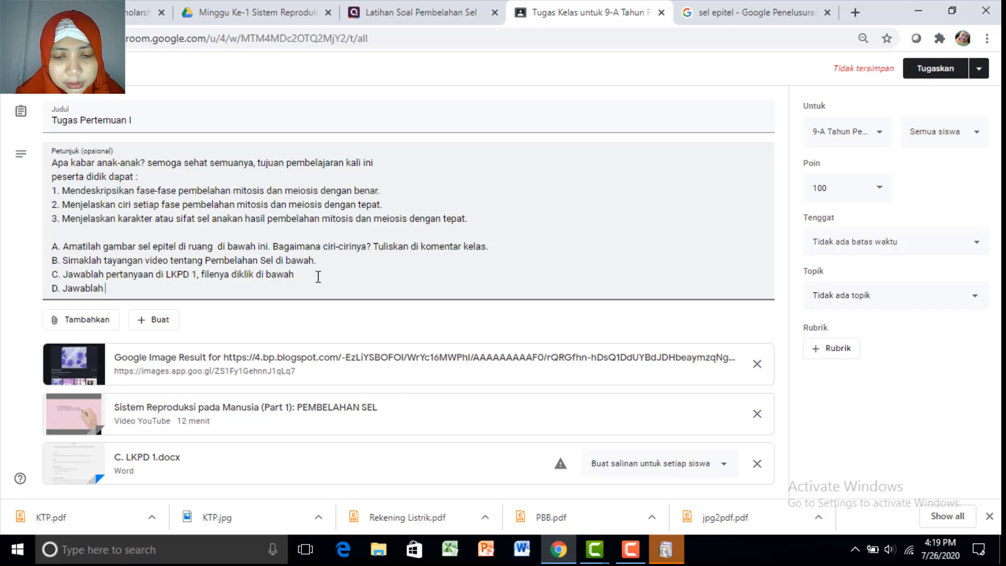
type("latihan soal")
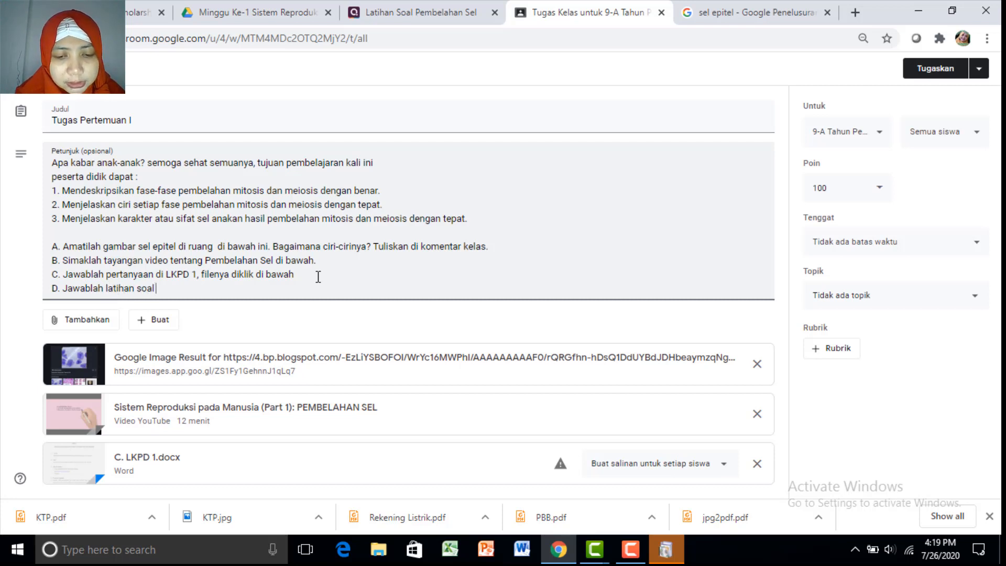
type(" dilink quiz")
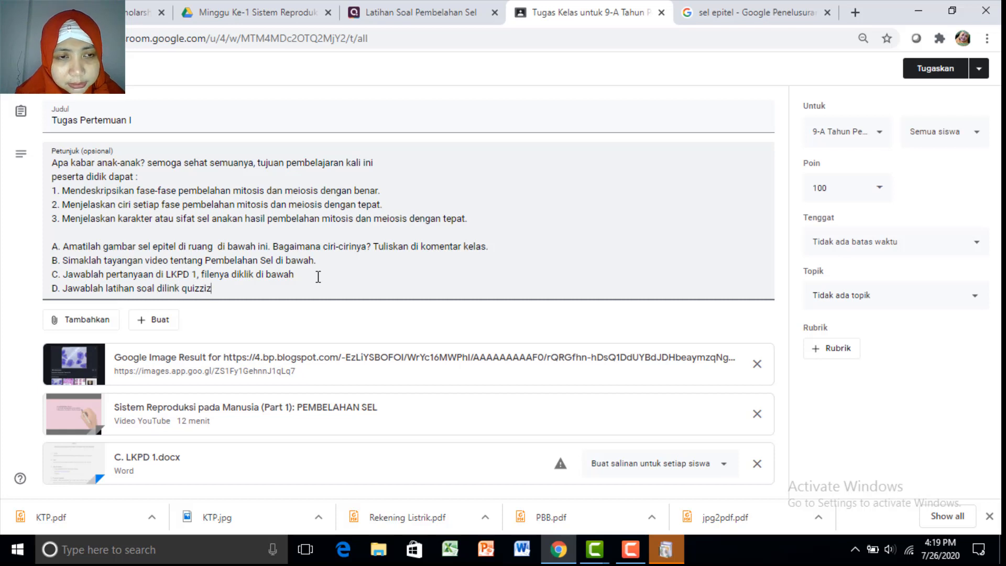
type("ziz")
type("quizizz.com/join?gc=2286279")
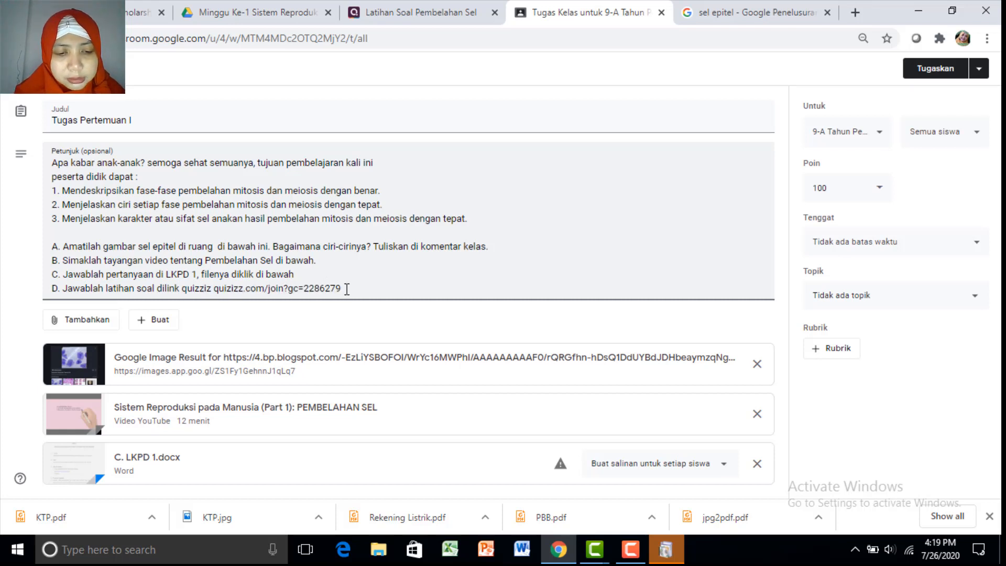
type("sebelum ")
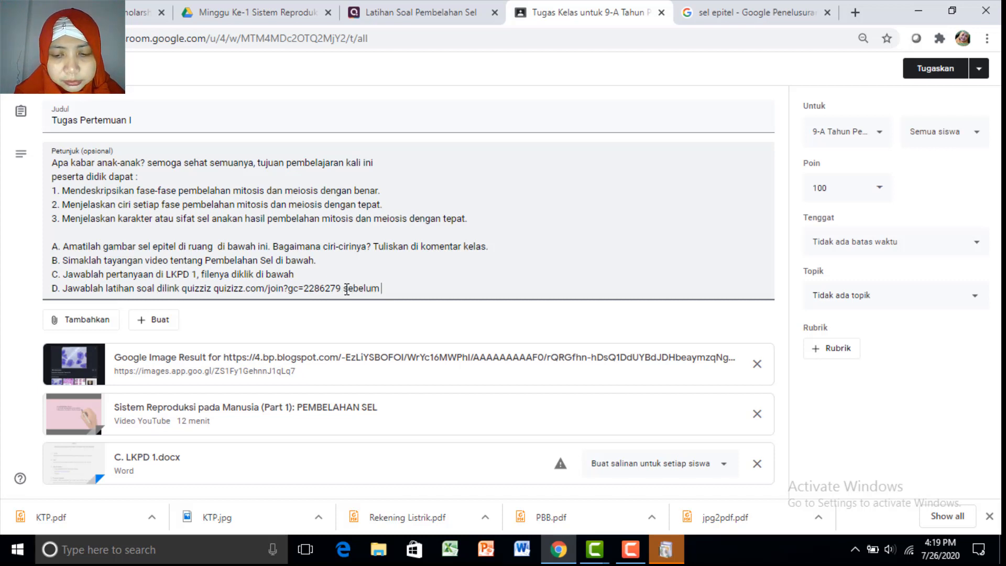
type("pukul")
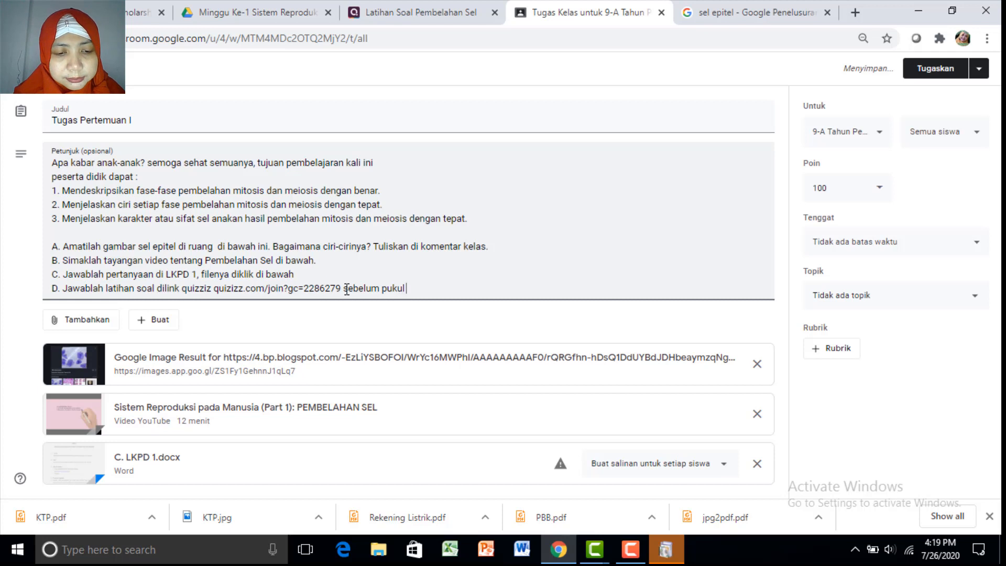
type(" 1")
key("BackSpace")
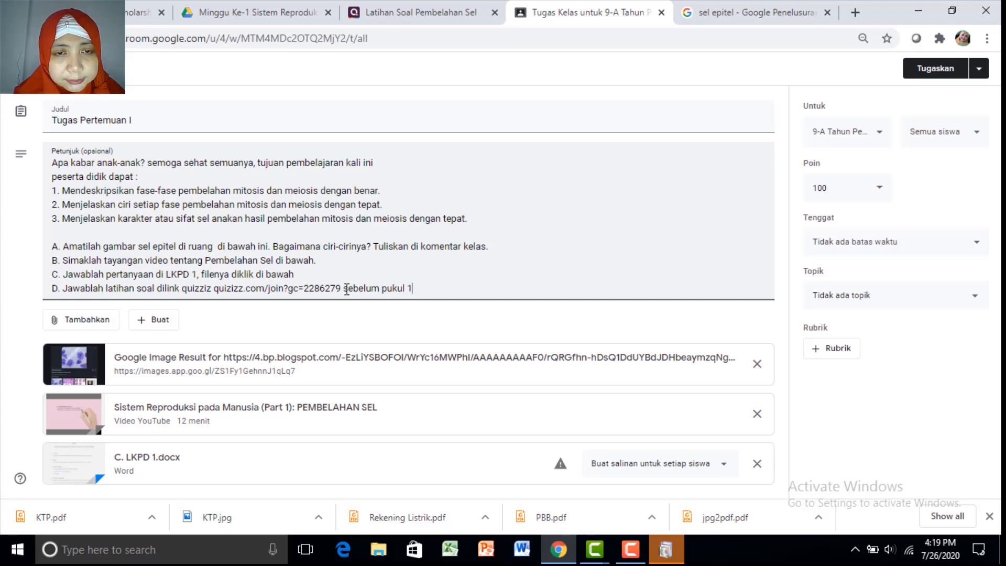
key("BackSpace")
key("BackSpace")
key("BackSpace")
key("BackSpace")
key("BackSpace")
key("BackSpace")
key("BackSpace")
key("BackSpace")
key("BackSpace")
key("BackSpace")
key("BackSpace")
key("BackSpace")
key("BackSpace")
key("BackSpace")
key("BackSpace")
key("BackSpace")
key("BackSpace")
key("BackSpace")
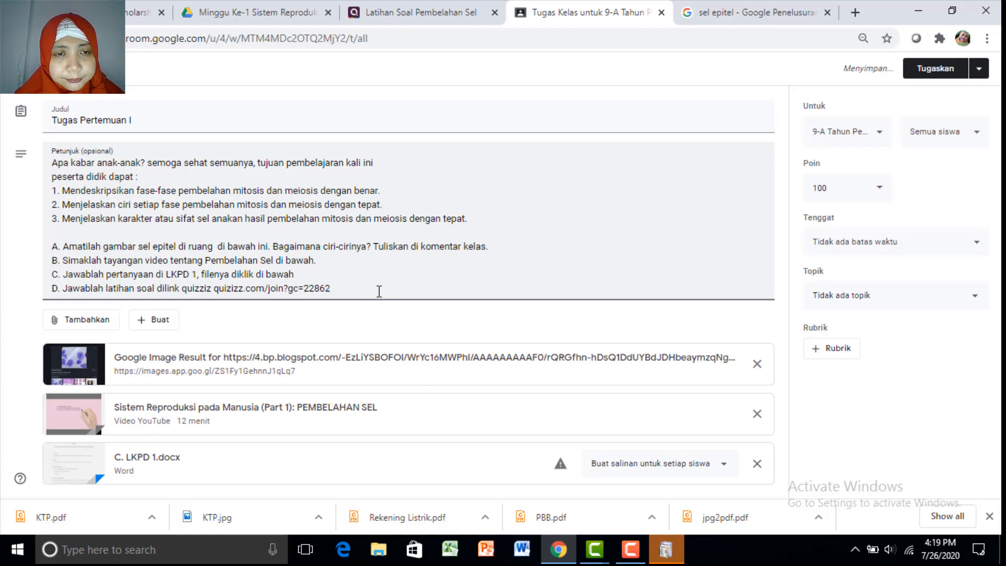
key("ctrl+z")
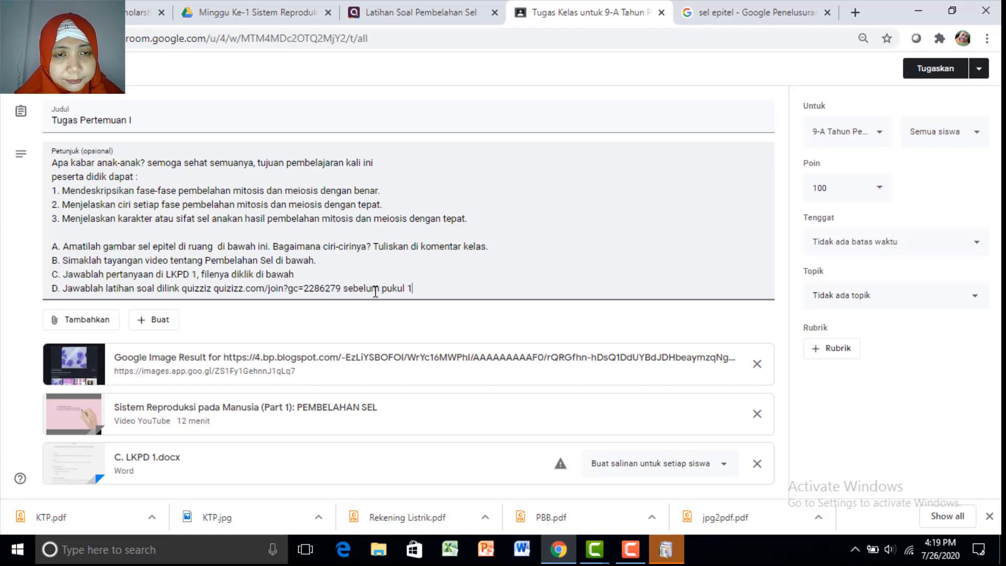
left_click_drag(415, 288, 345, 292)
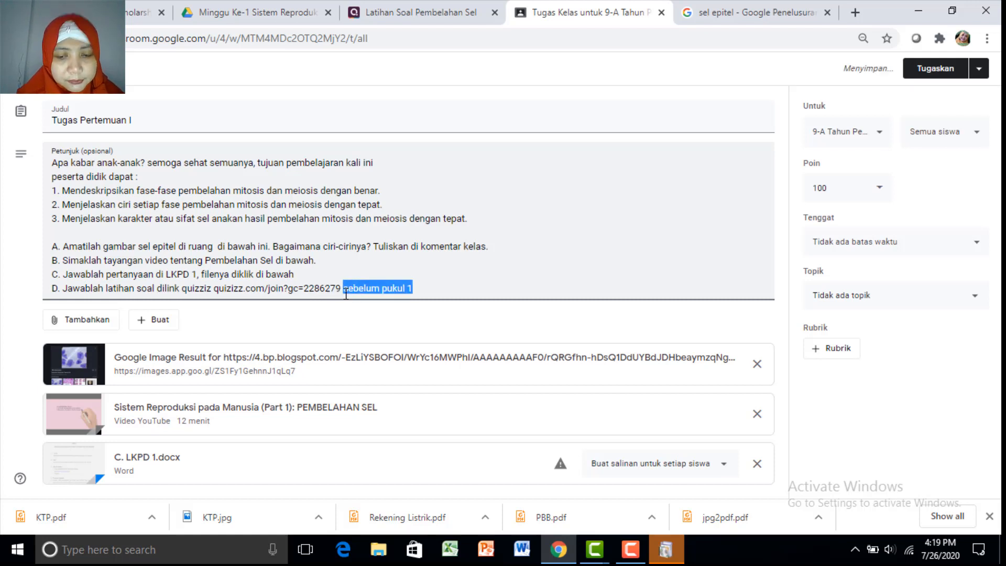
type("paling la")
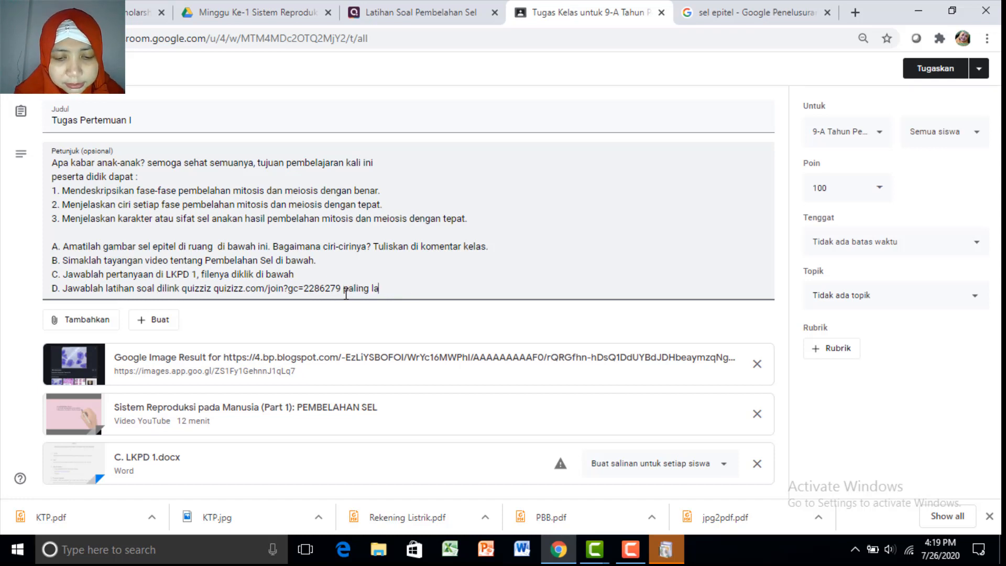
type("mbat puku")
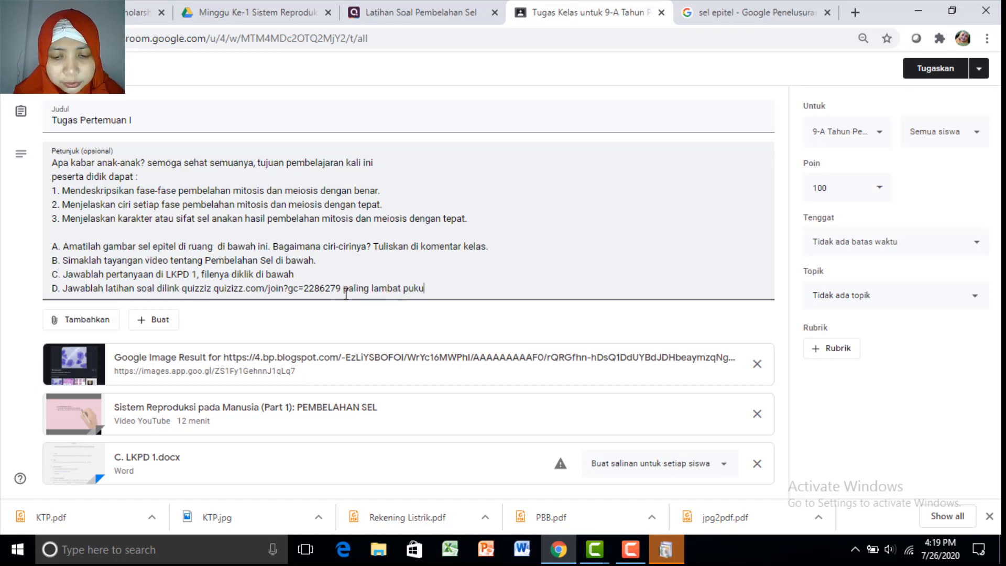
type("l 16.")
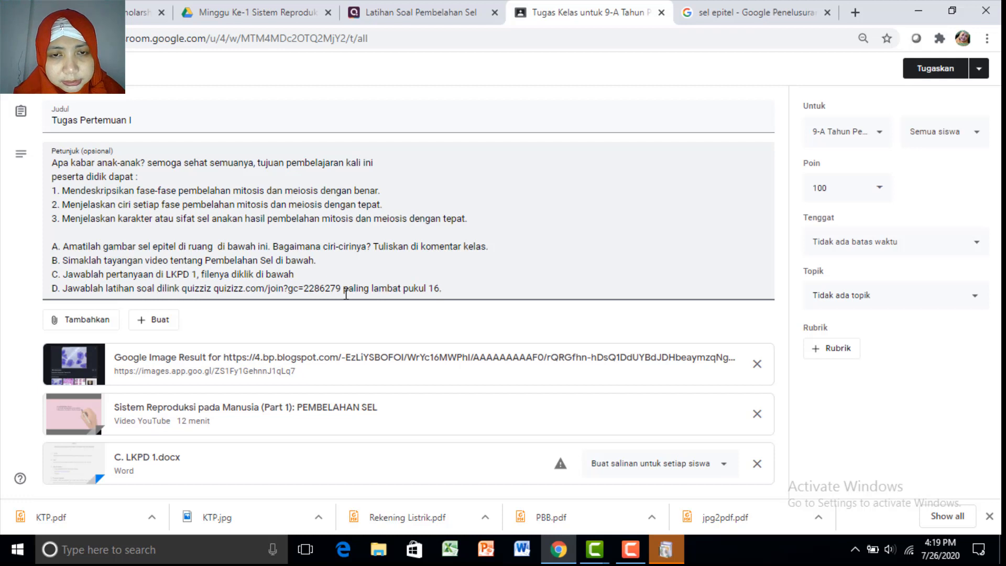
key("BackSpace")
key("BackSpace")
type("5")
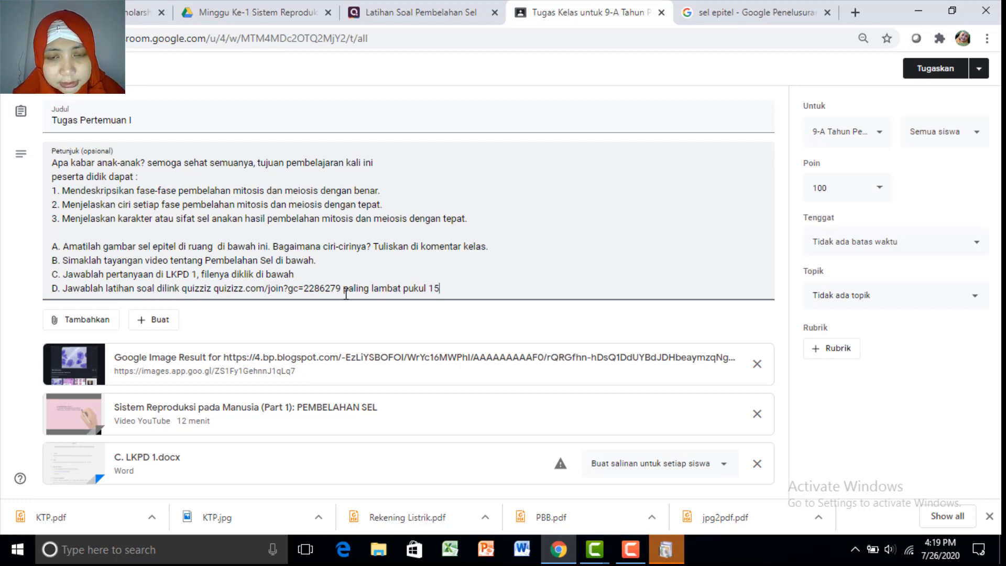
type(".30")
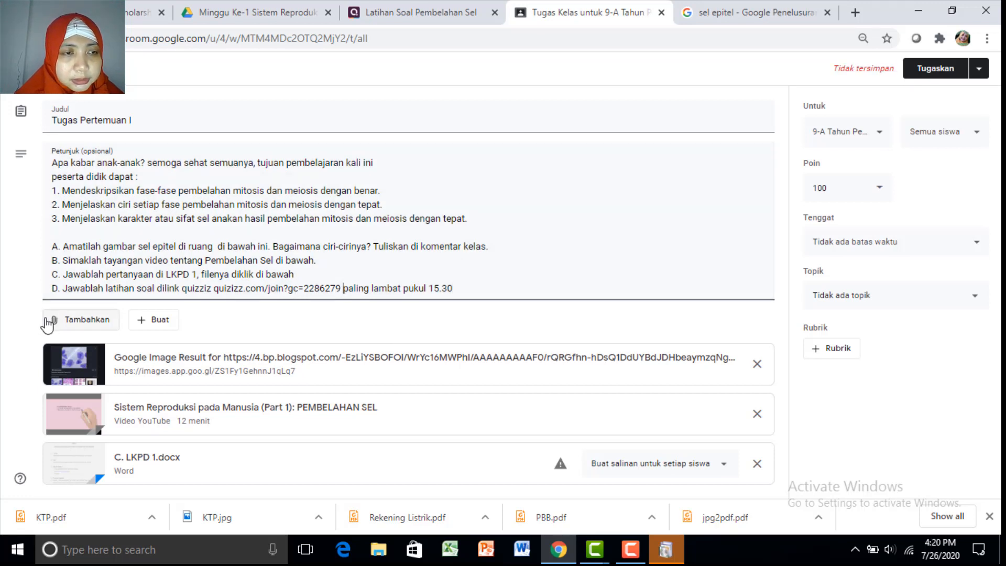
Attach the copied Quizizz join link to the assignment as a web link
left_click(56, 332)
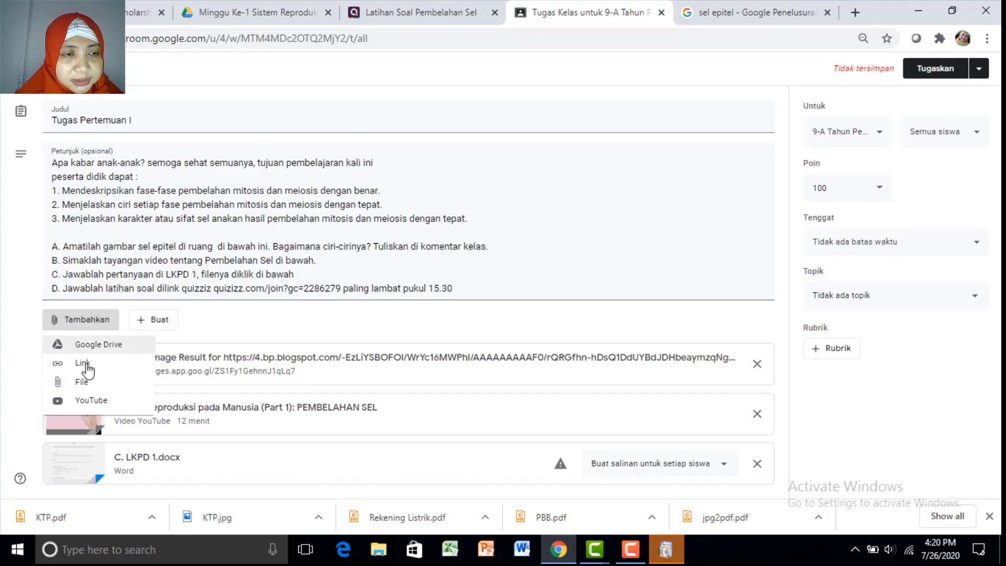
left_click(84, 364)
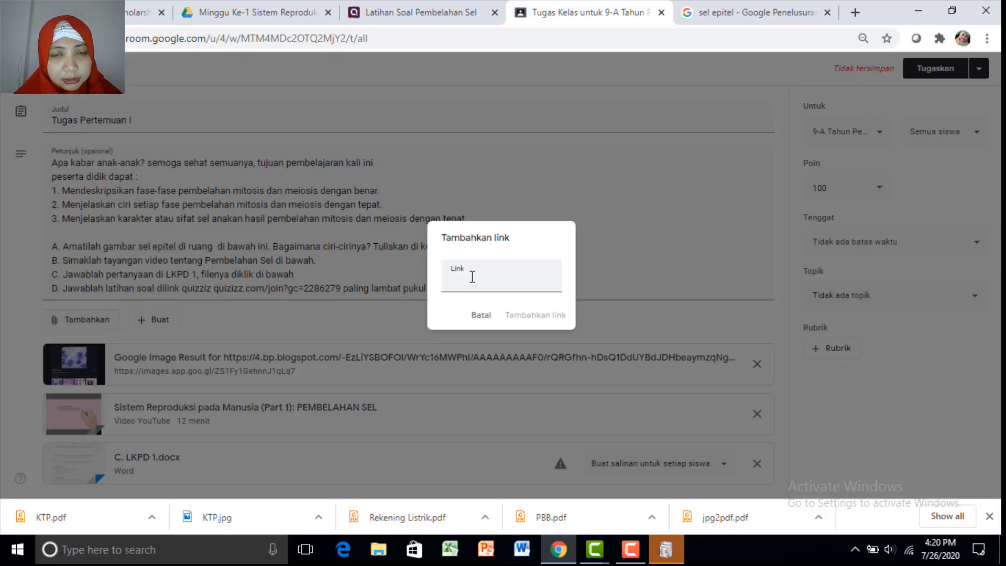
right_click(472, 277)
left_click(523, 367)
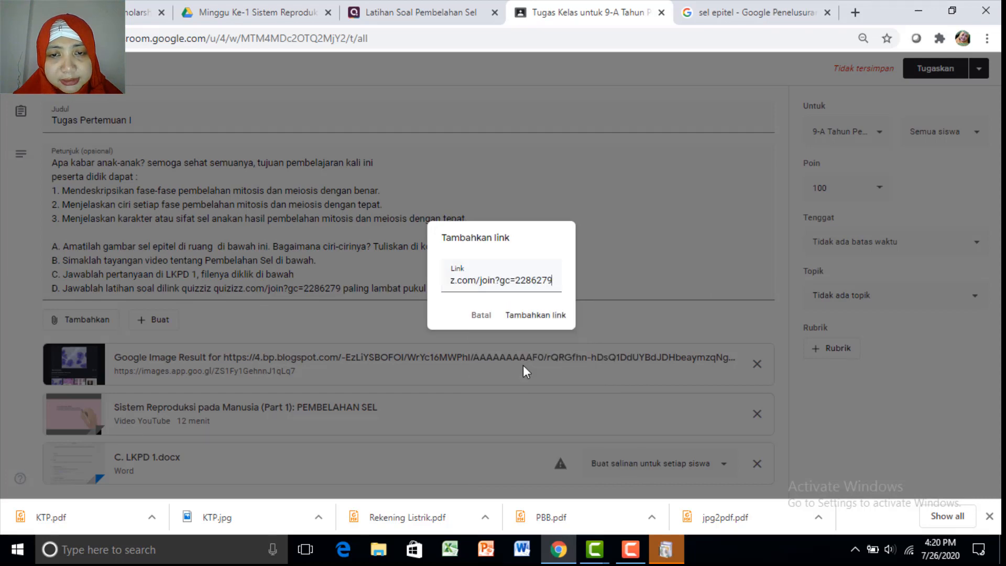
left_click(528, 317)
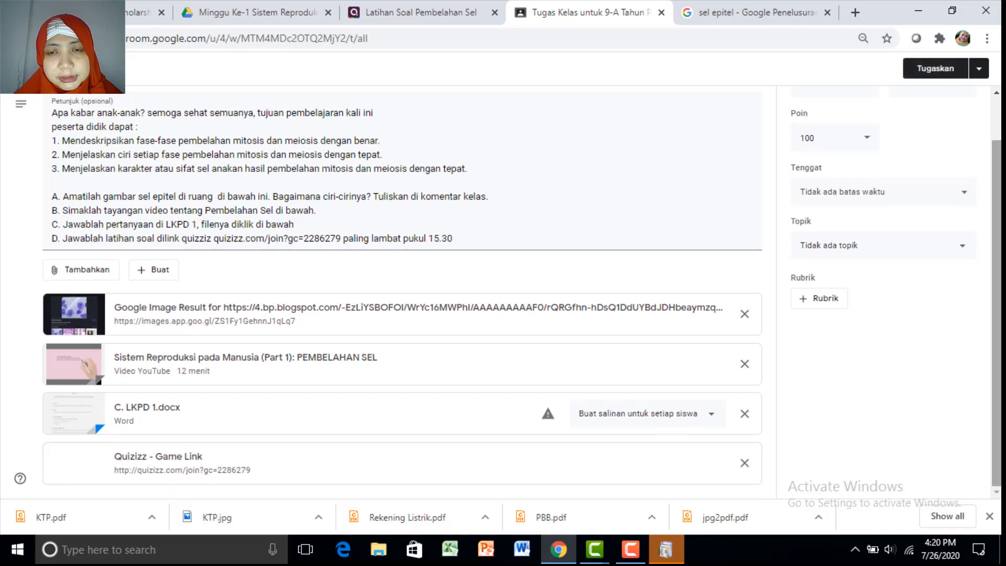
scroll(976, 168, "up", 1)
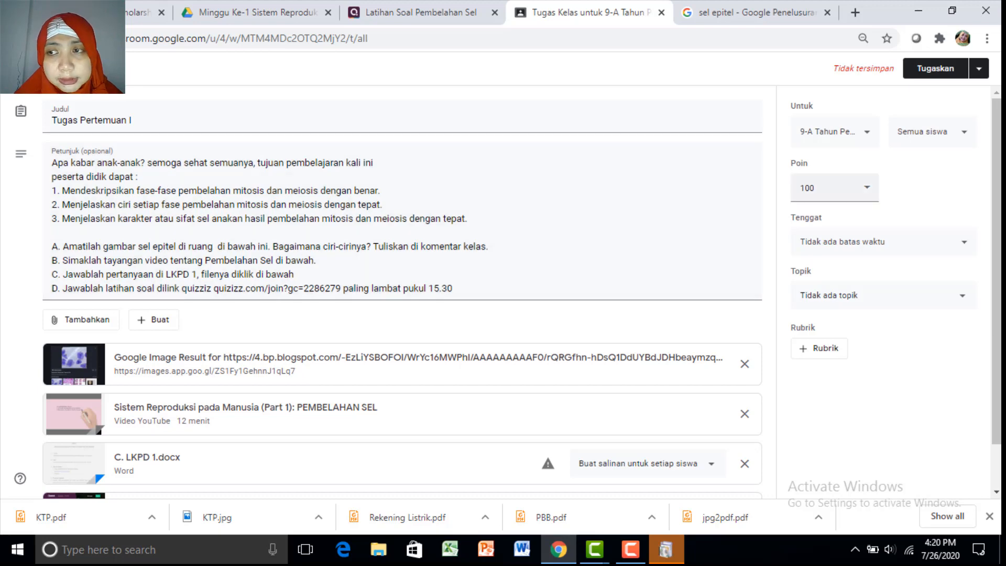
mouse_move(999, 190)
left_mouse_down()
mouse_move(999, 222)
mouse_move(999, 190)
left_mouse_up()
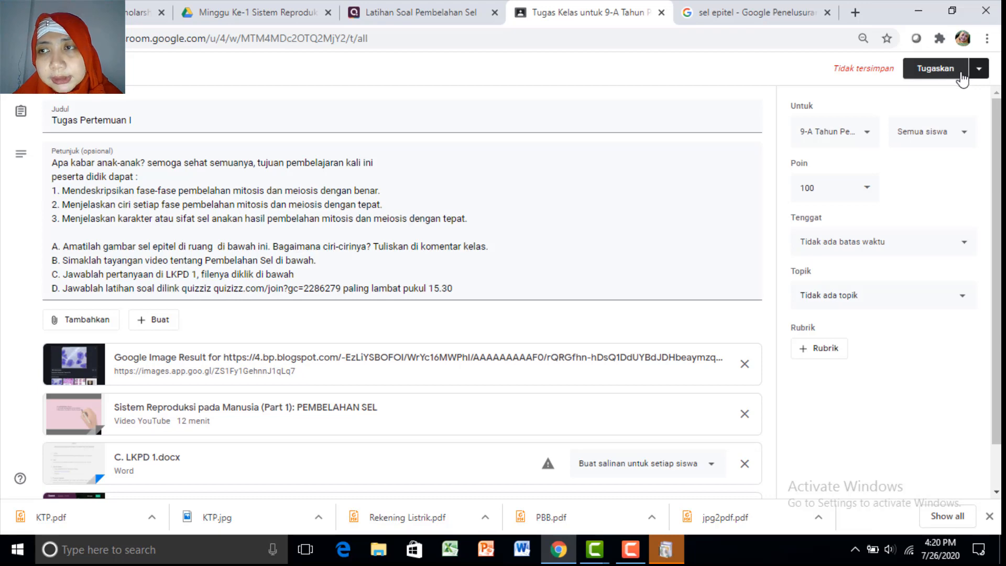
Schedule the assignment for 07.30 and let Classroom copy the LKPD file
left_click(979, 69)
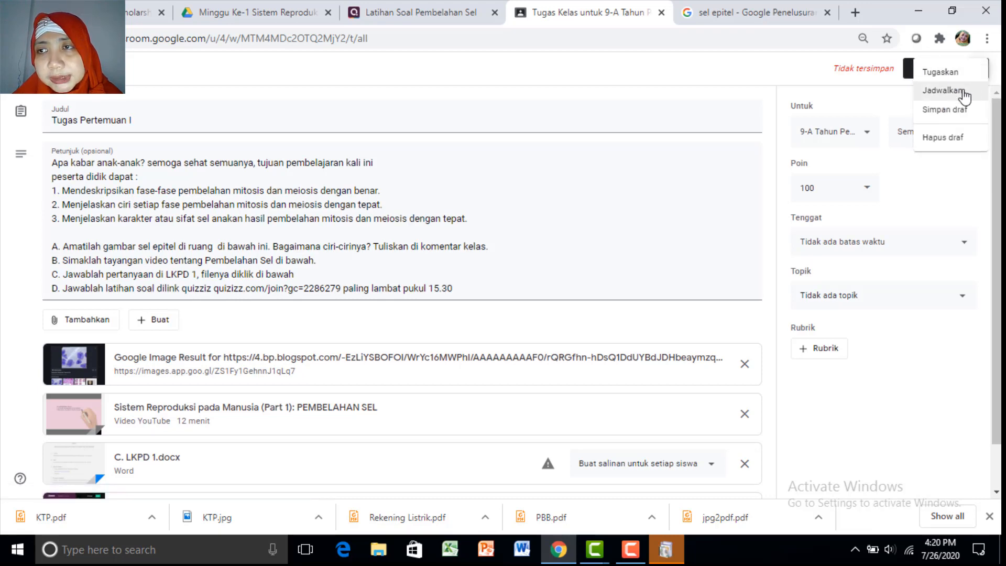
left_click(964, 92)
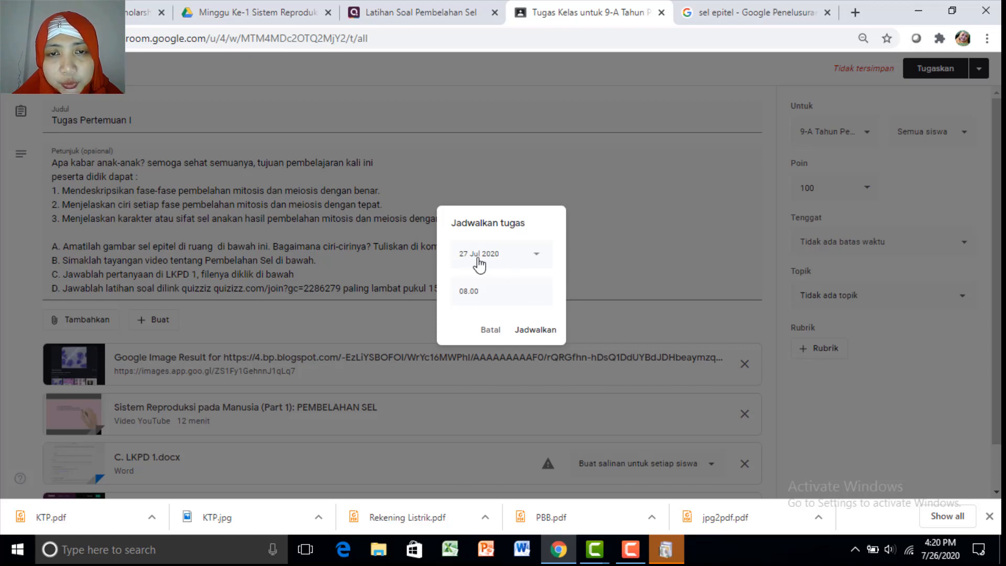
left_click(467, 292)
type("0")
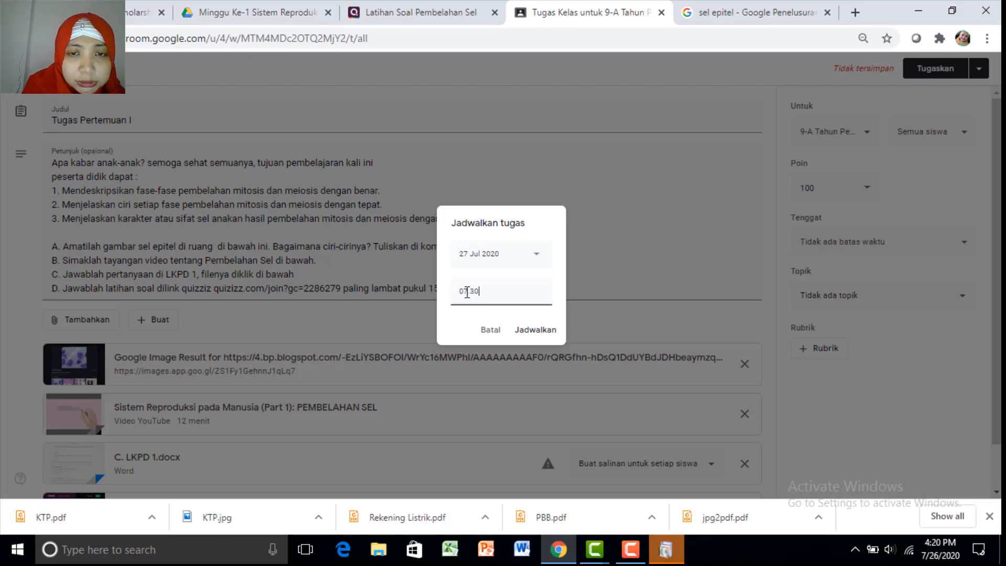
type("7.30")
left_click(535, 331)
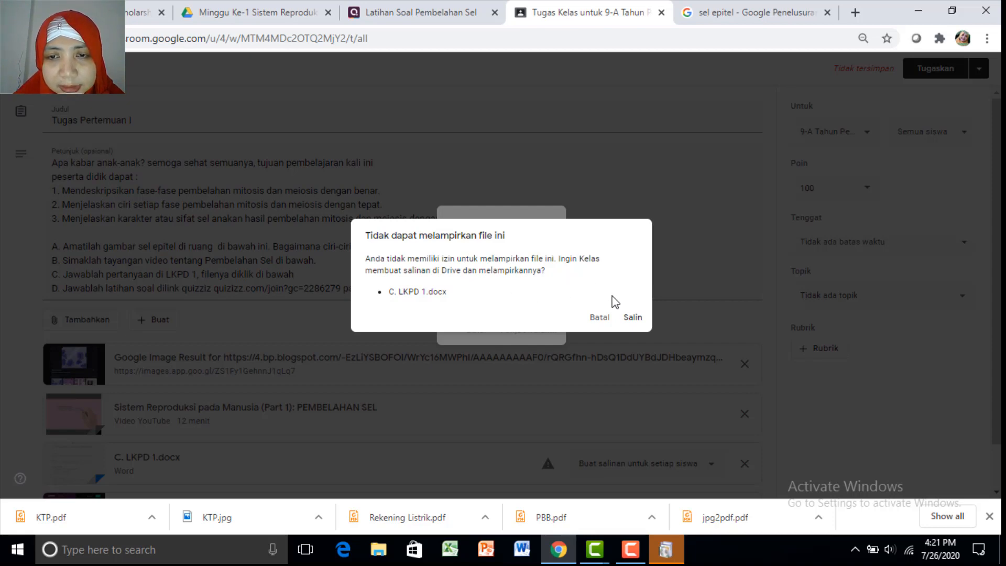
left_click(632, 317)
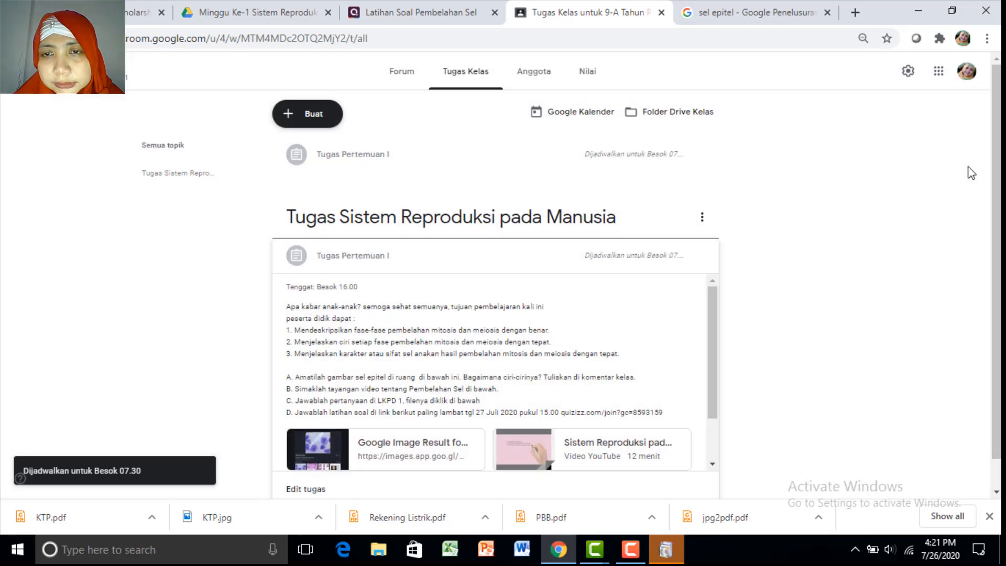
Reopen the scheduled Tugas Pertemuan I for editing from its three-dot menu
left_click(703, 217)
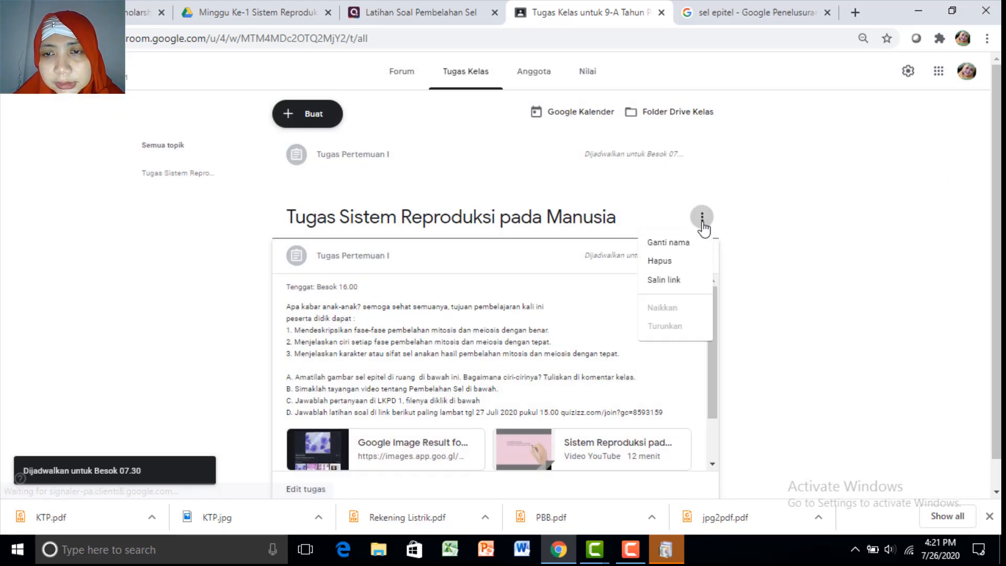
left_click(719, 271)
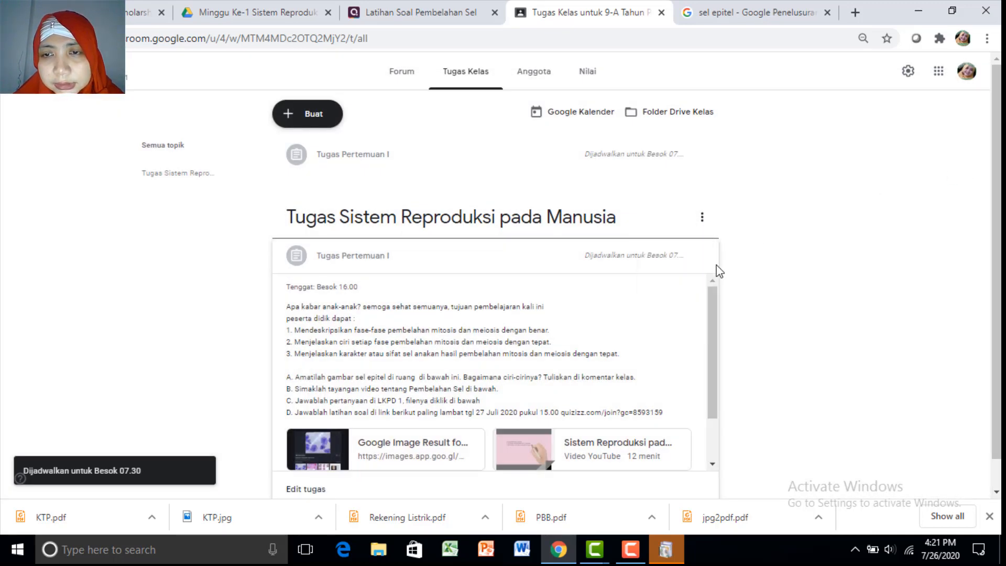
left_click(702, 261)
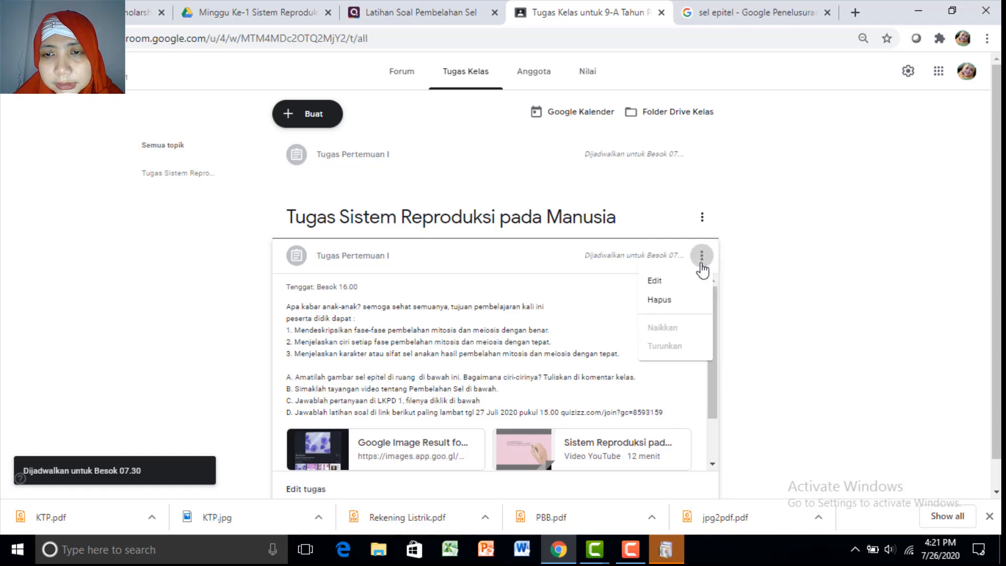
left_click(672, 283)
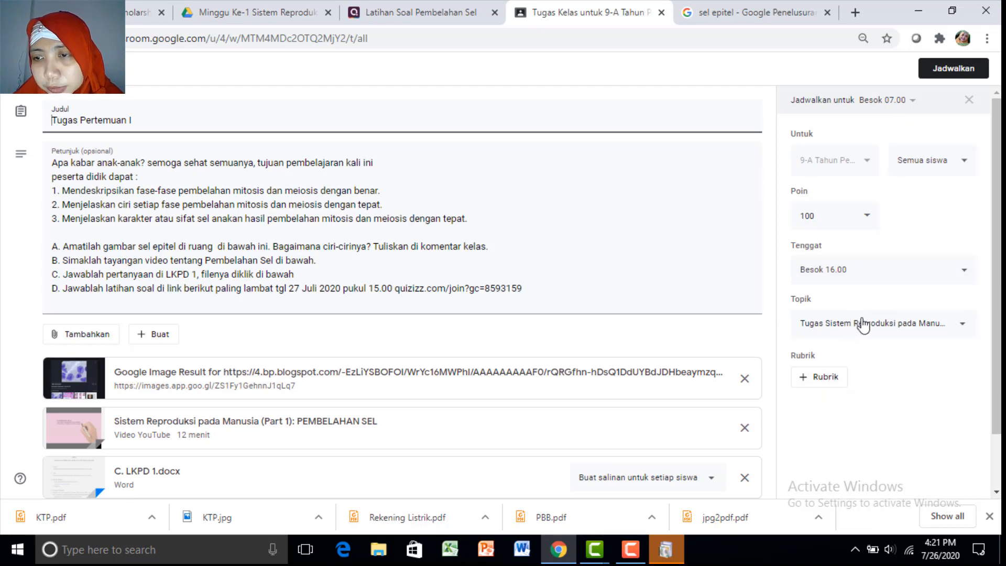
Set the topic to Tugas Sistem Reproduksi pada Manusia and save the schedule again
left_click(890, 324)
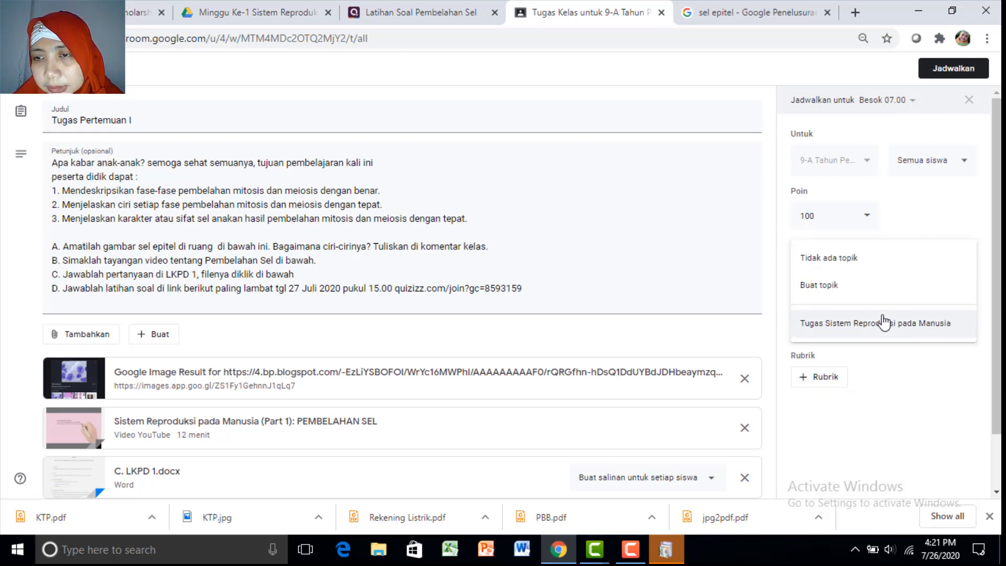
left_click(855, 350)
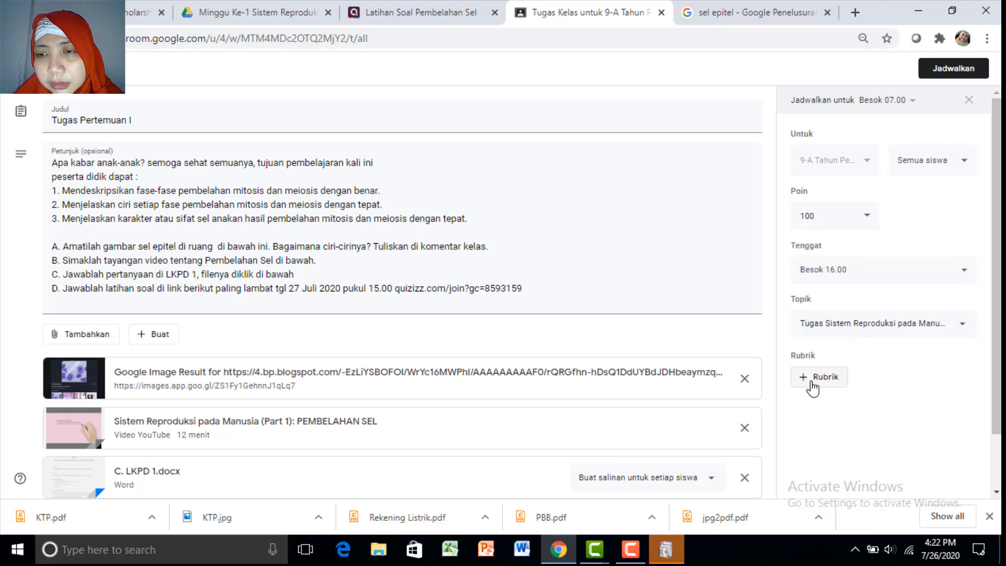
left_click(954, 76)
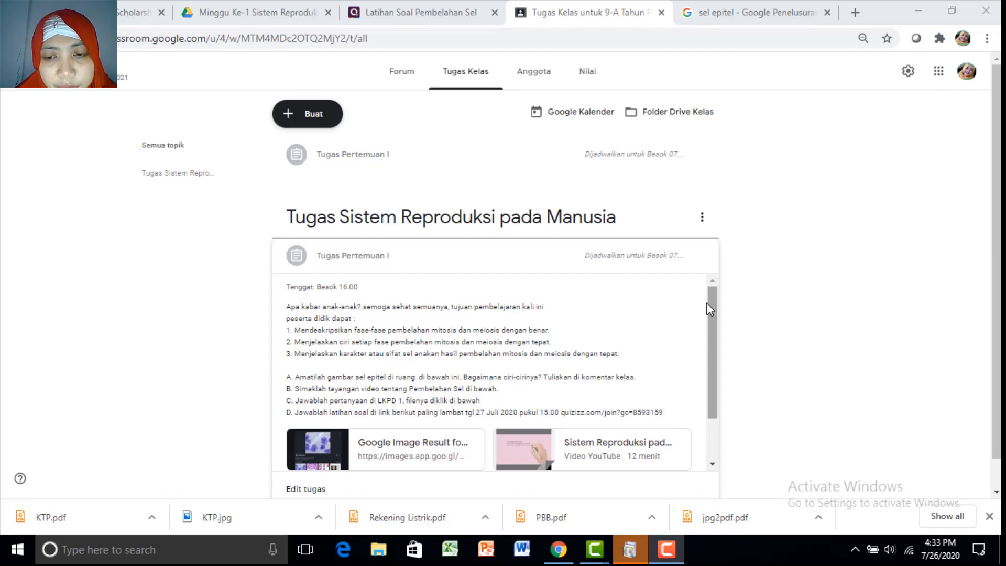
With Tugas Pertemuan I scheduled for tomorrow 07.30, bring up the Camtasia recorder controls from the taskbar
left_click(672, 554)
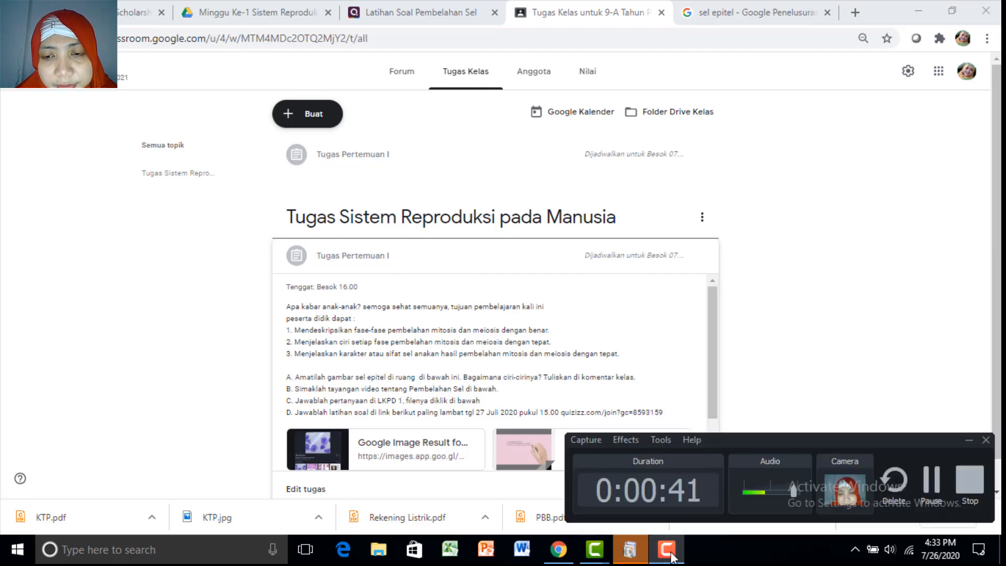